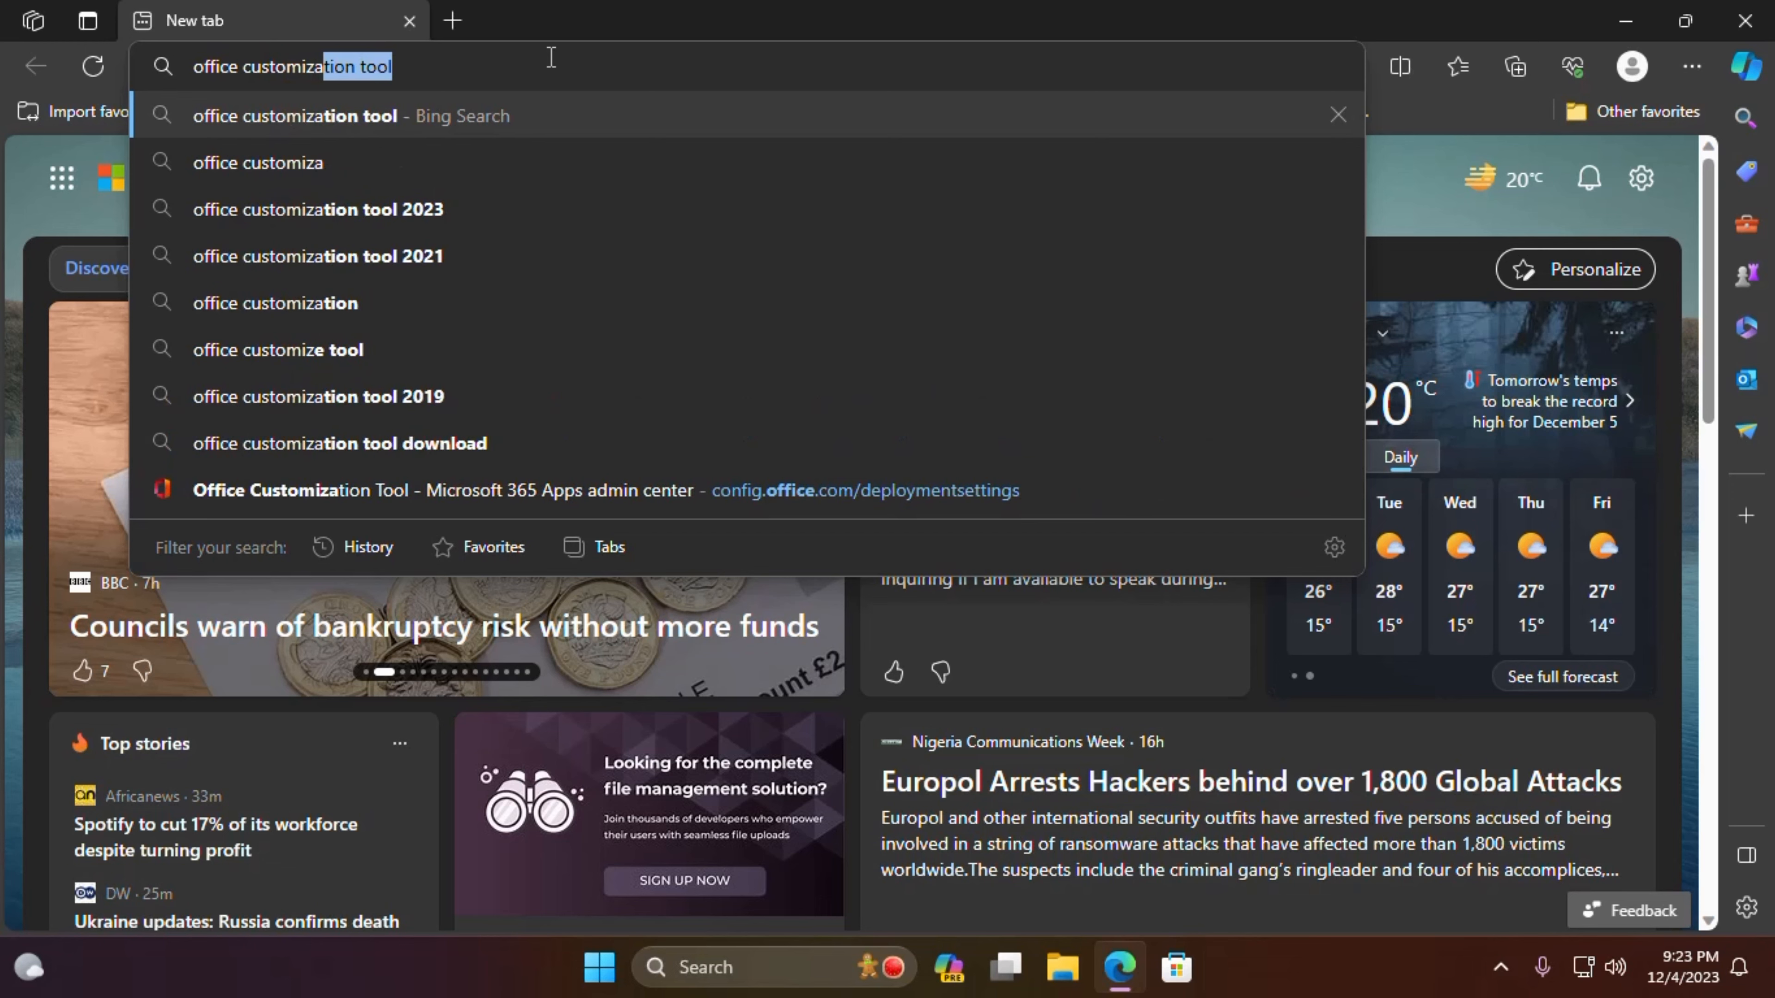
Search the web for "office customization tool" and open the Microsoft 365 Apps admin center result.
text(l)
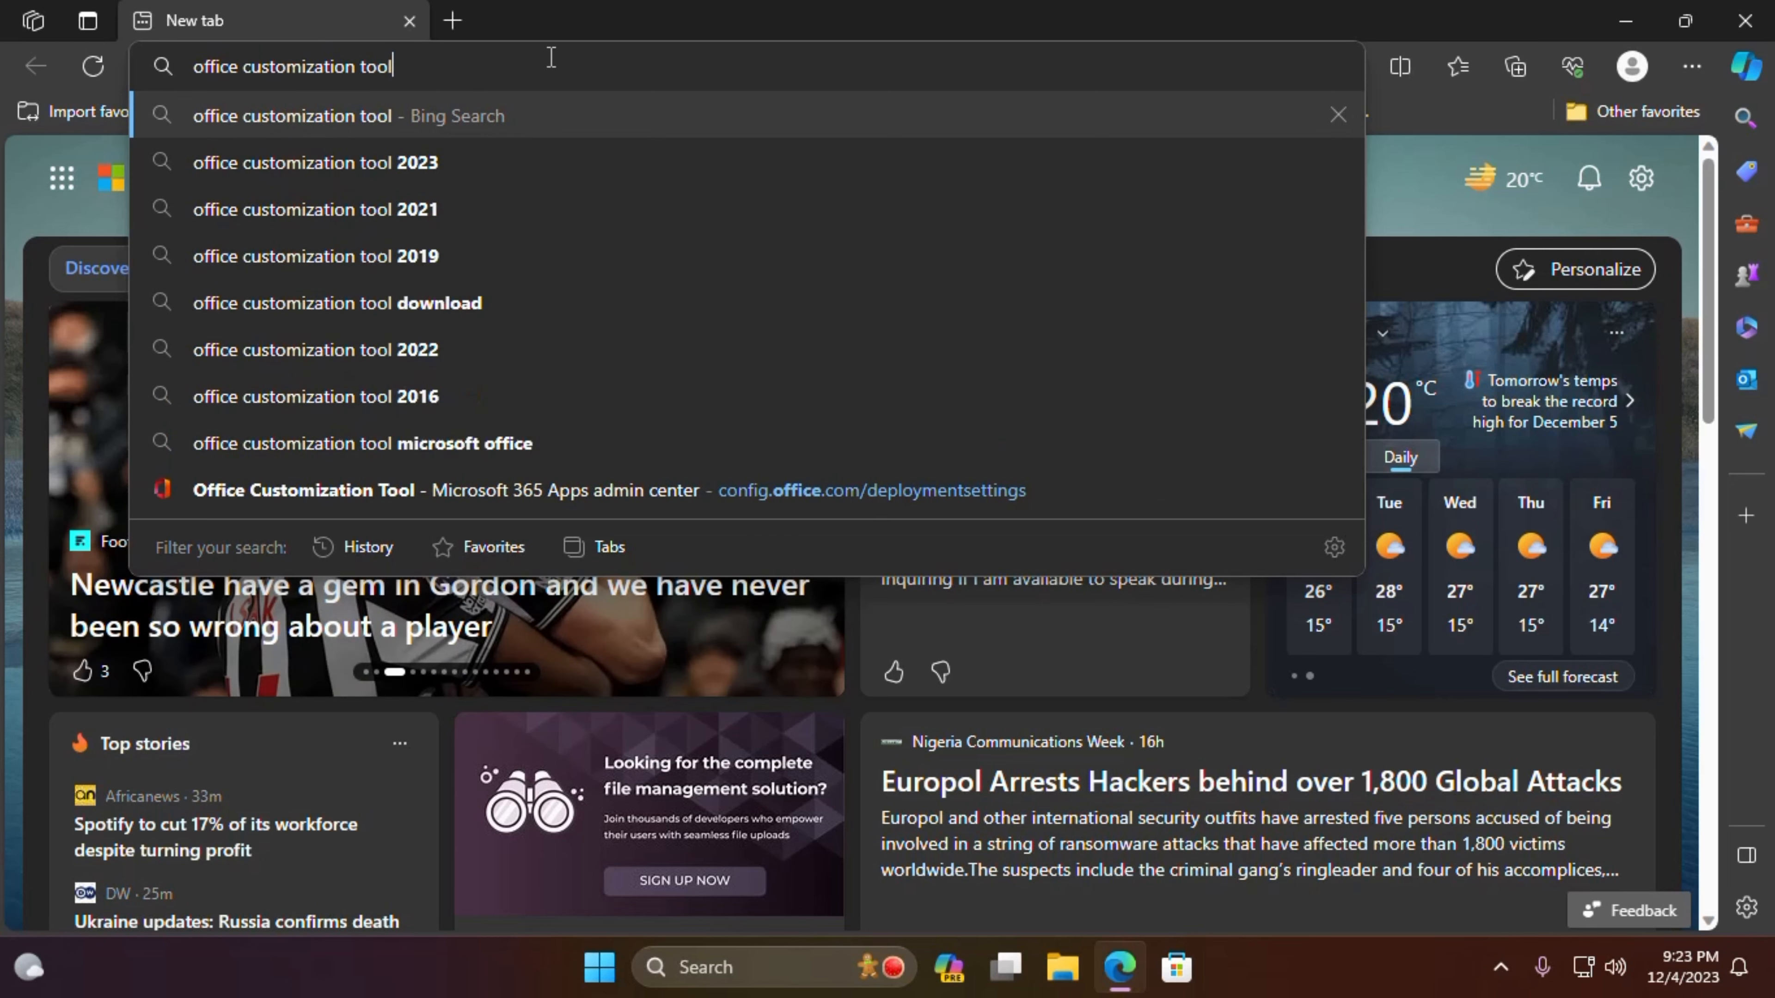
key(Return)
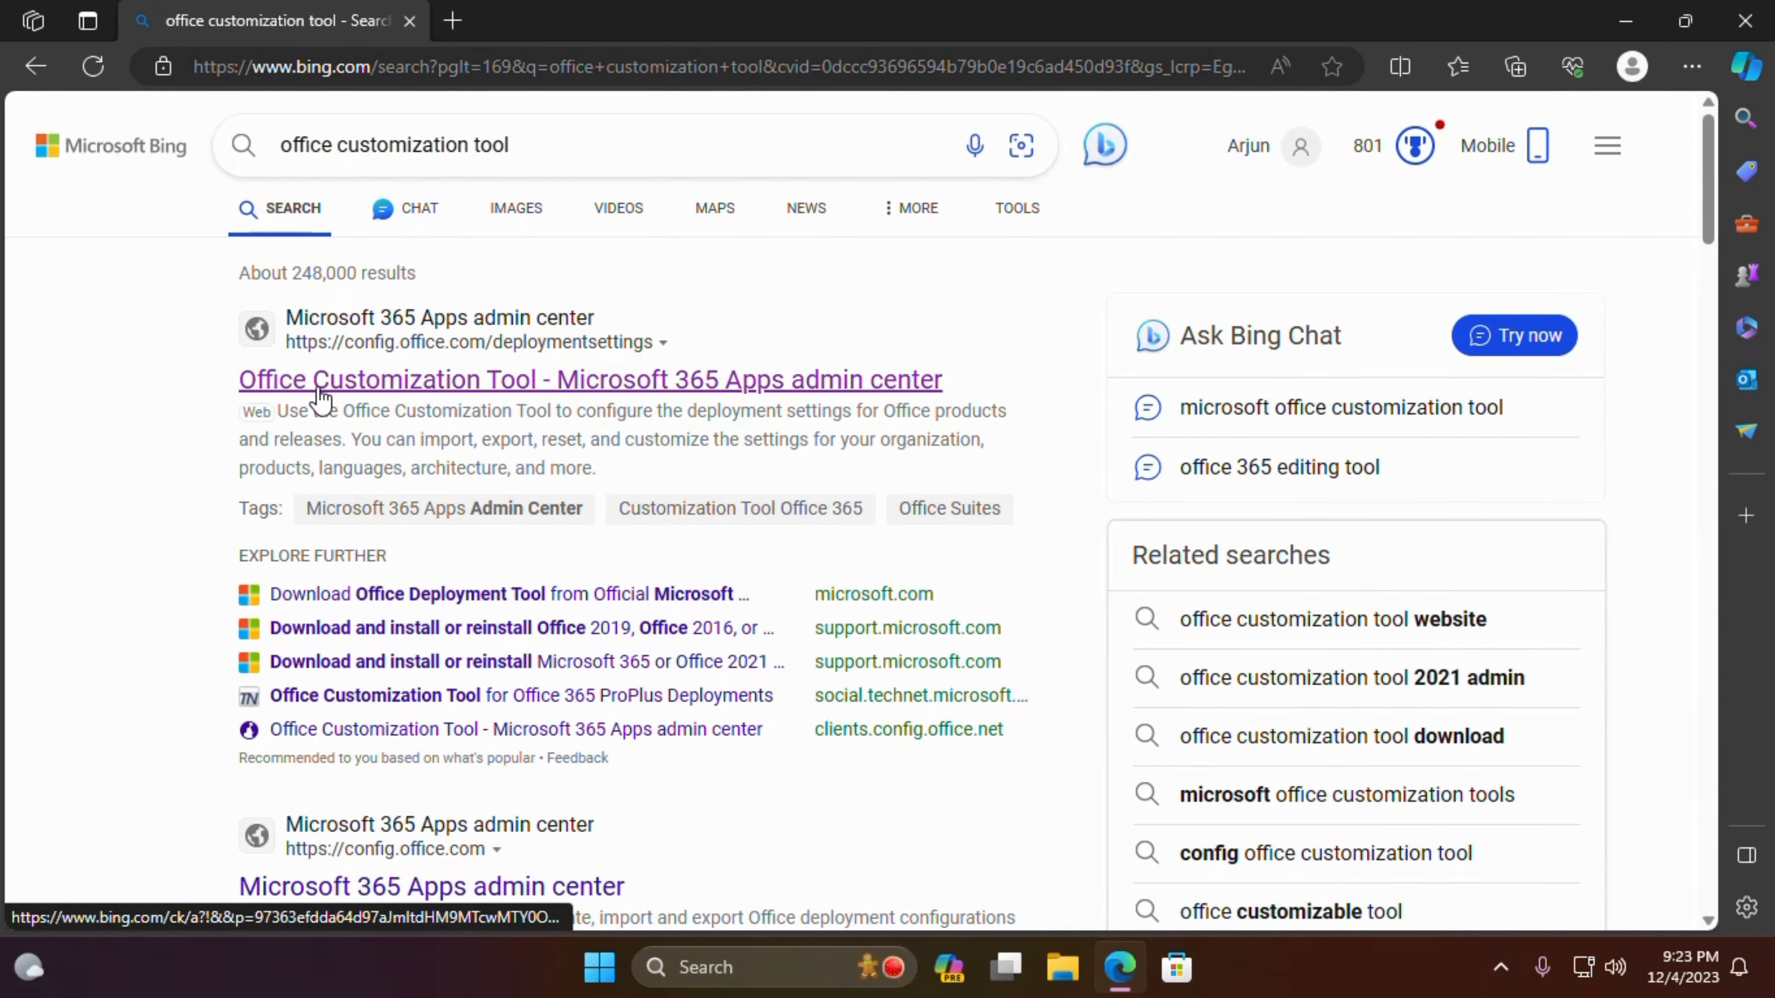
click(341, 381)
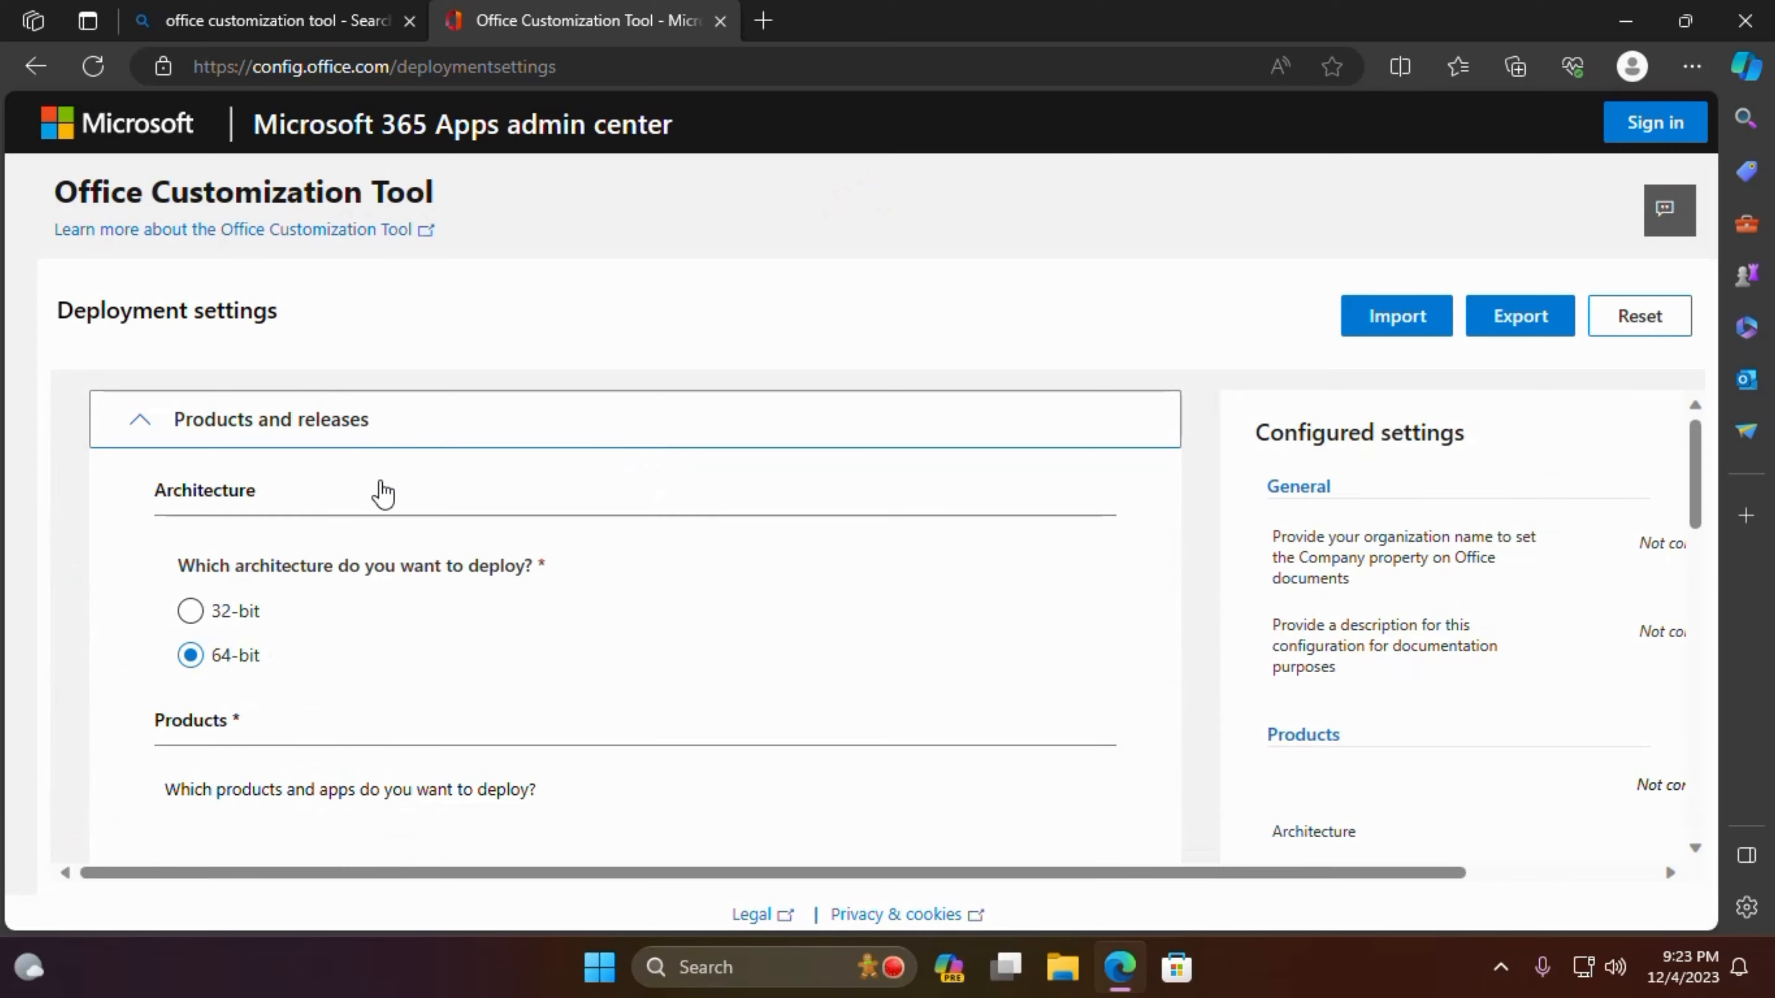
Choose Office LTSC Professional Plus 2021 - Volume License as the Office Suites product to deploy.
scroll(413, 532, down, 4)
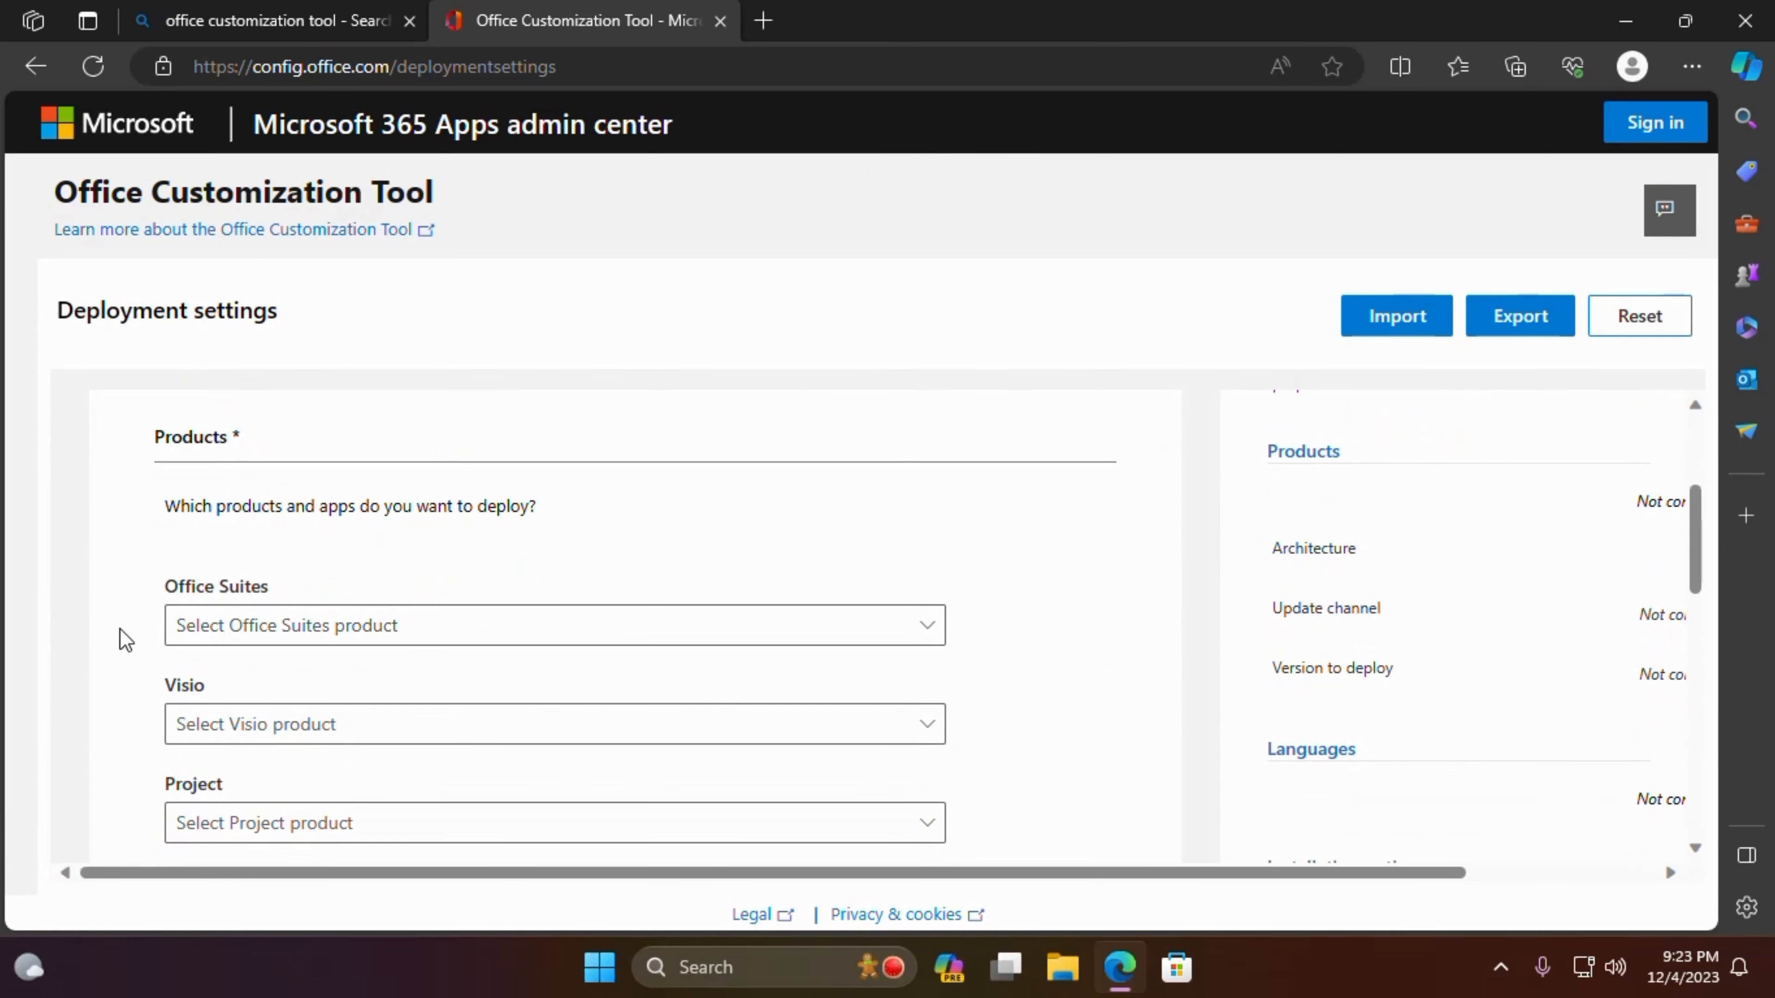
drag(168, 585, 269, 587)
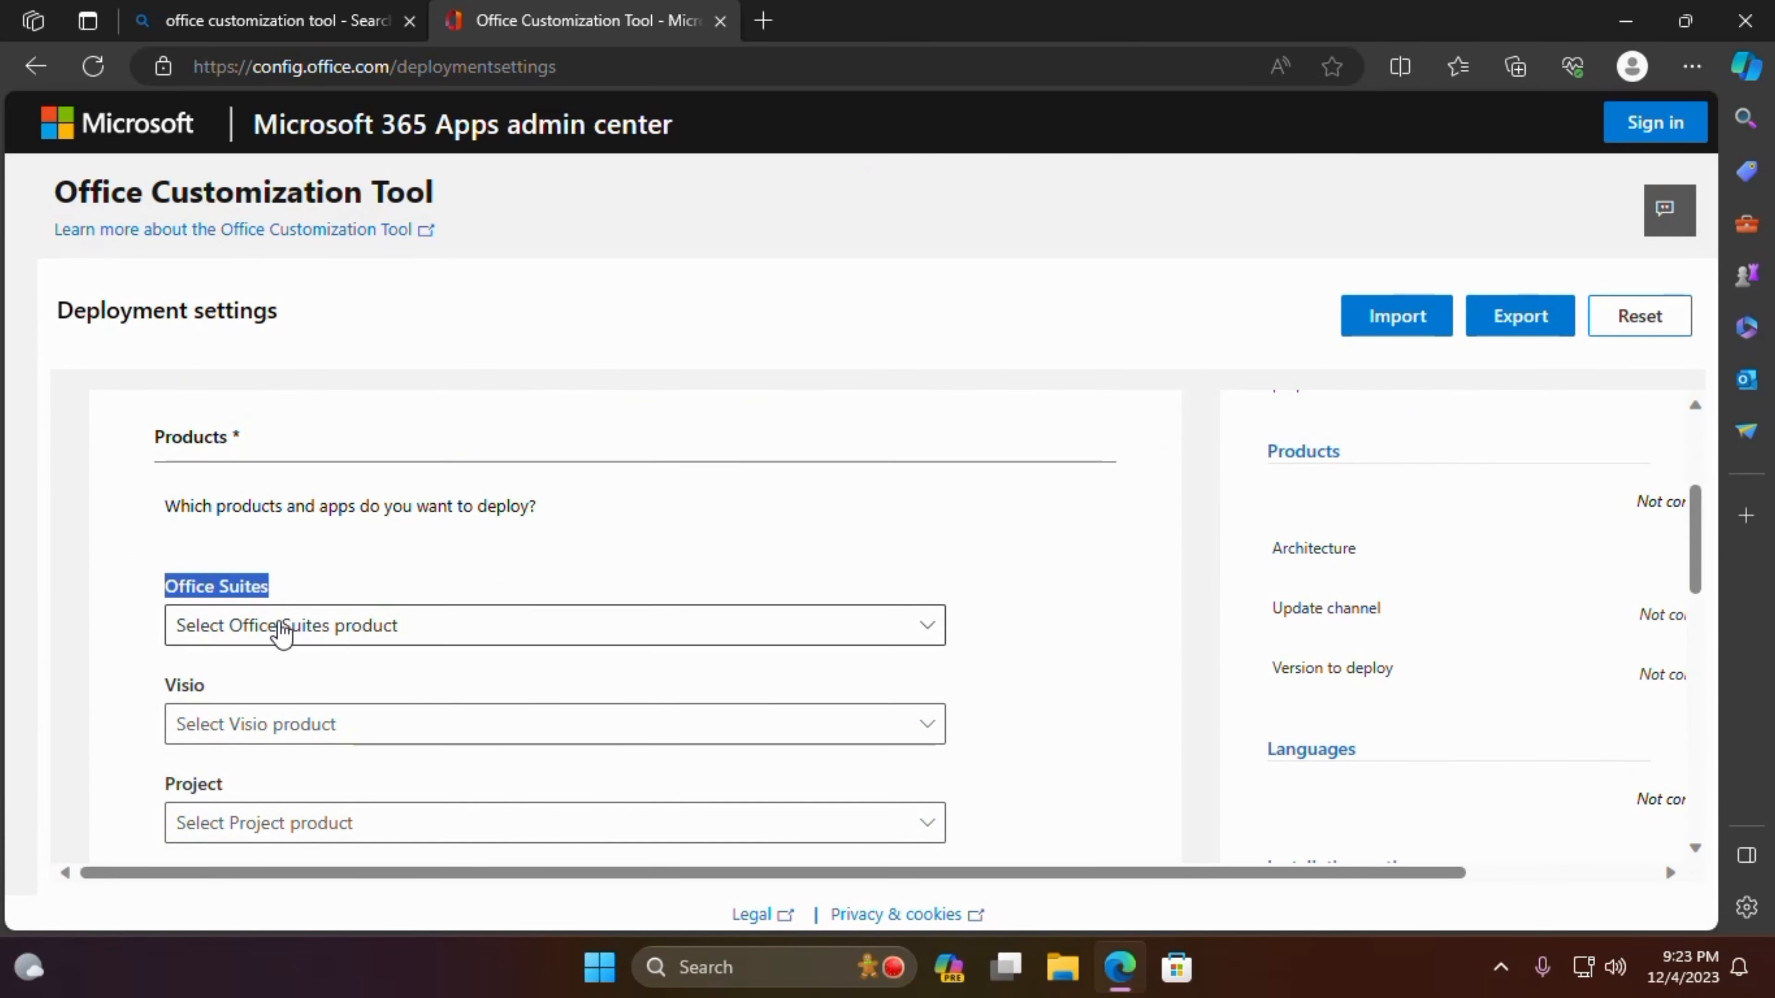
click(280, 632)
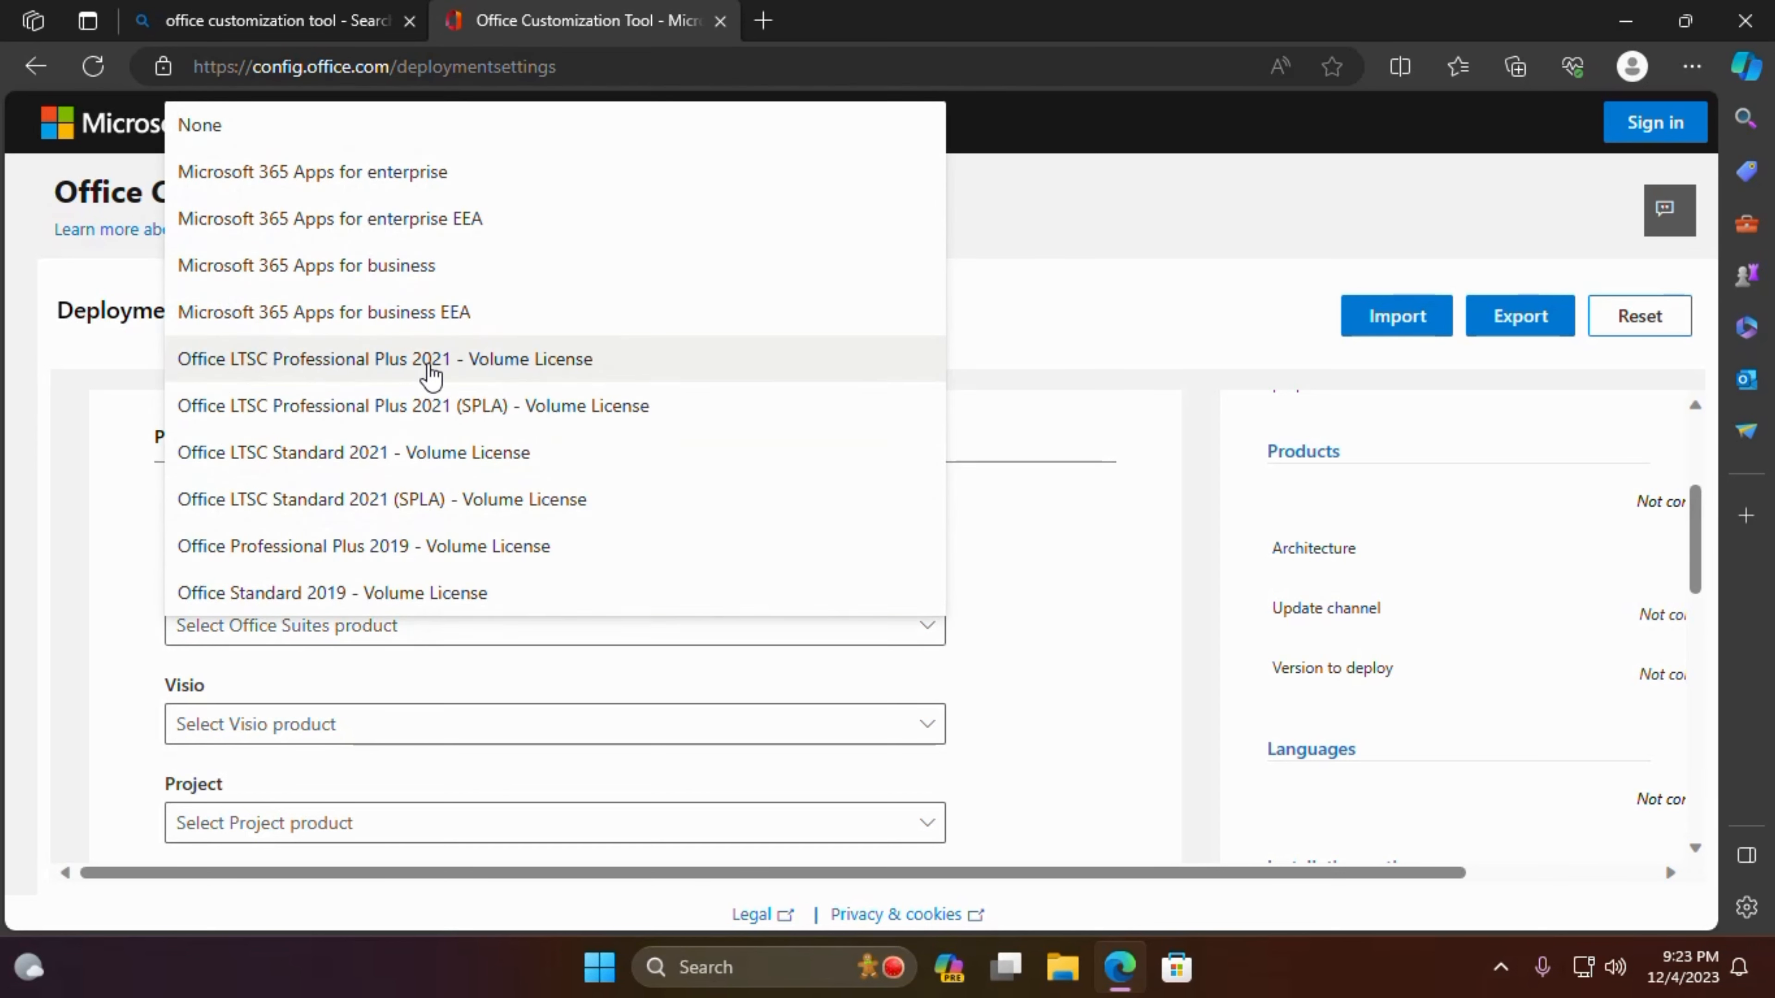
click(520, 364)
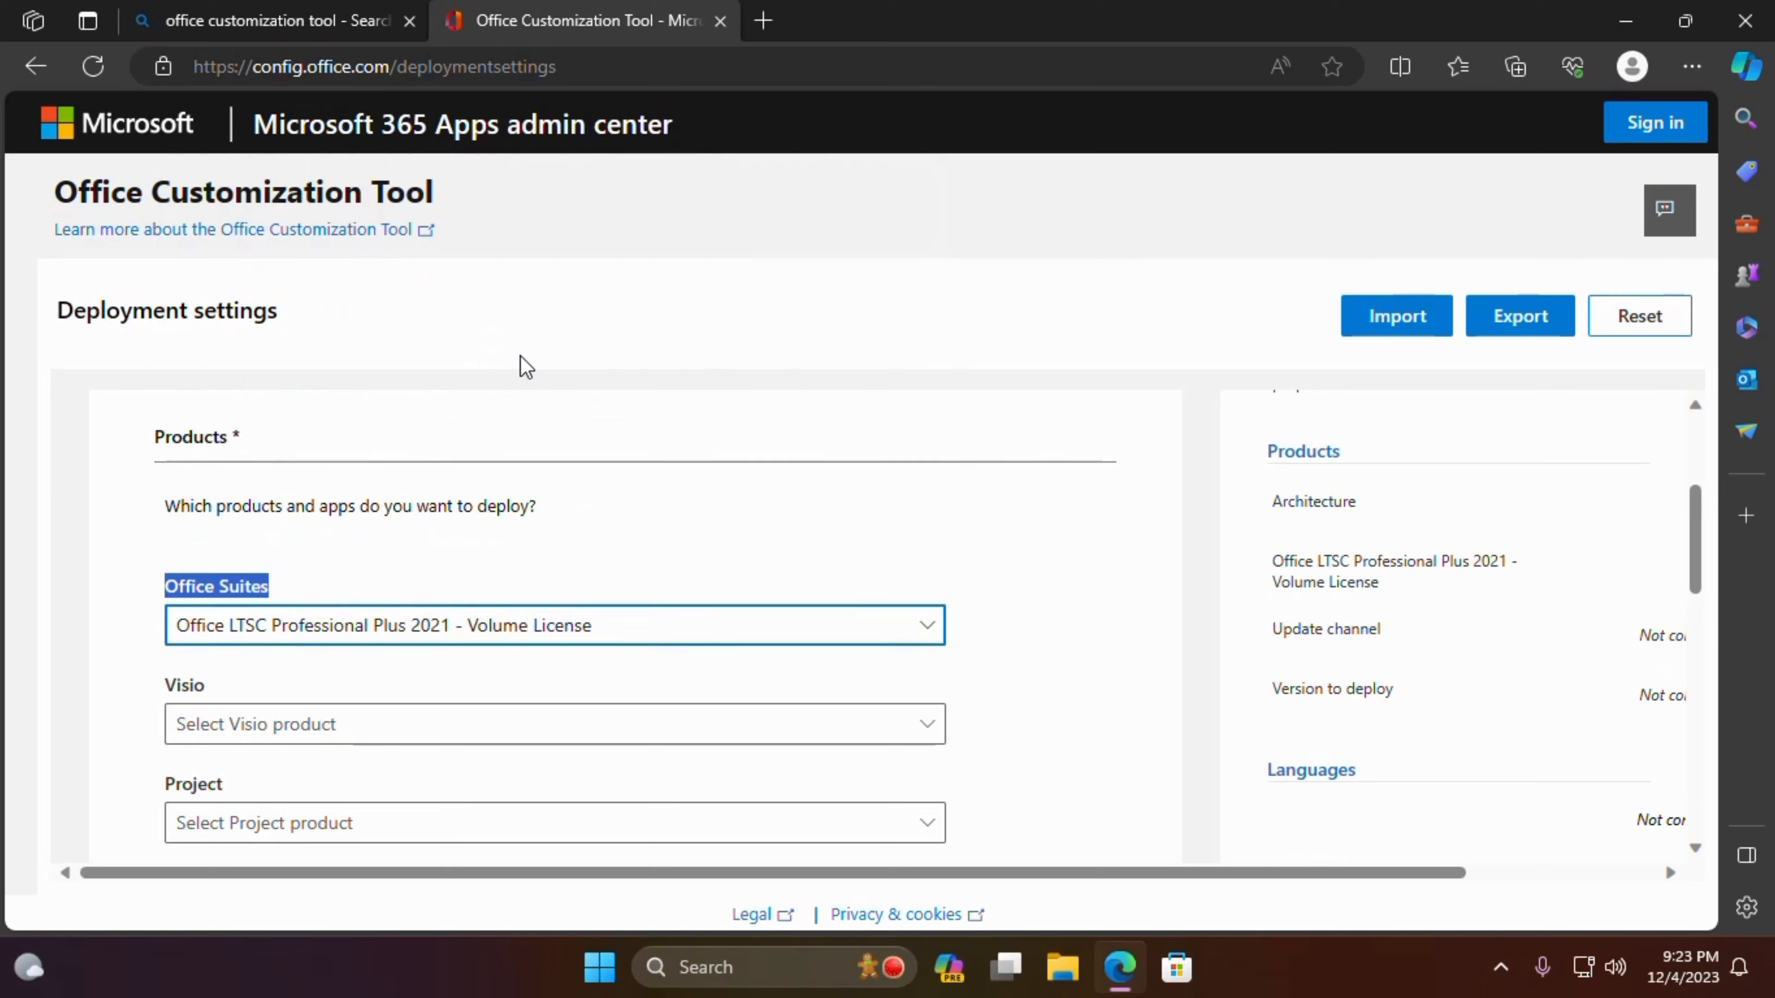
Review the apps to deploy, keep Excel turned on, and continue to the Language section.
scroll(237, 575, down, 4)
scroll(238, 574, down, 8)
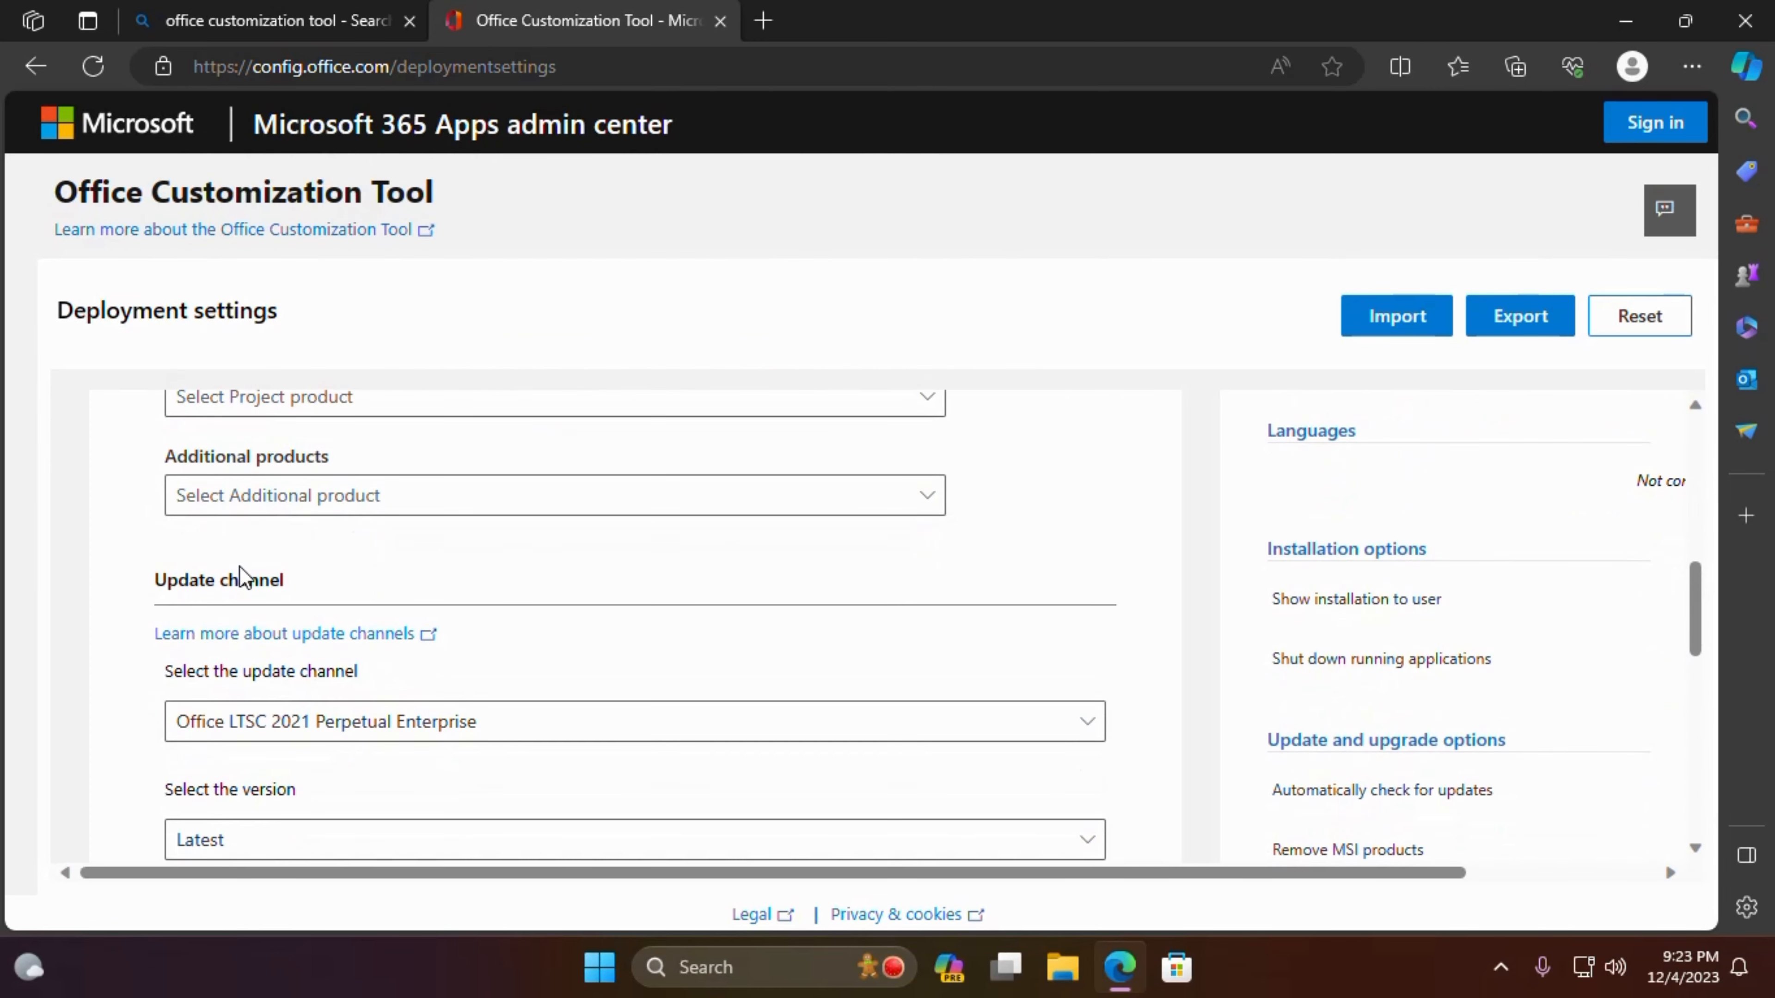
drag(155, 497, 224, 507)
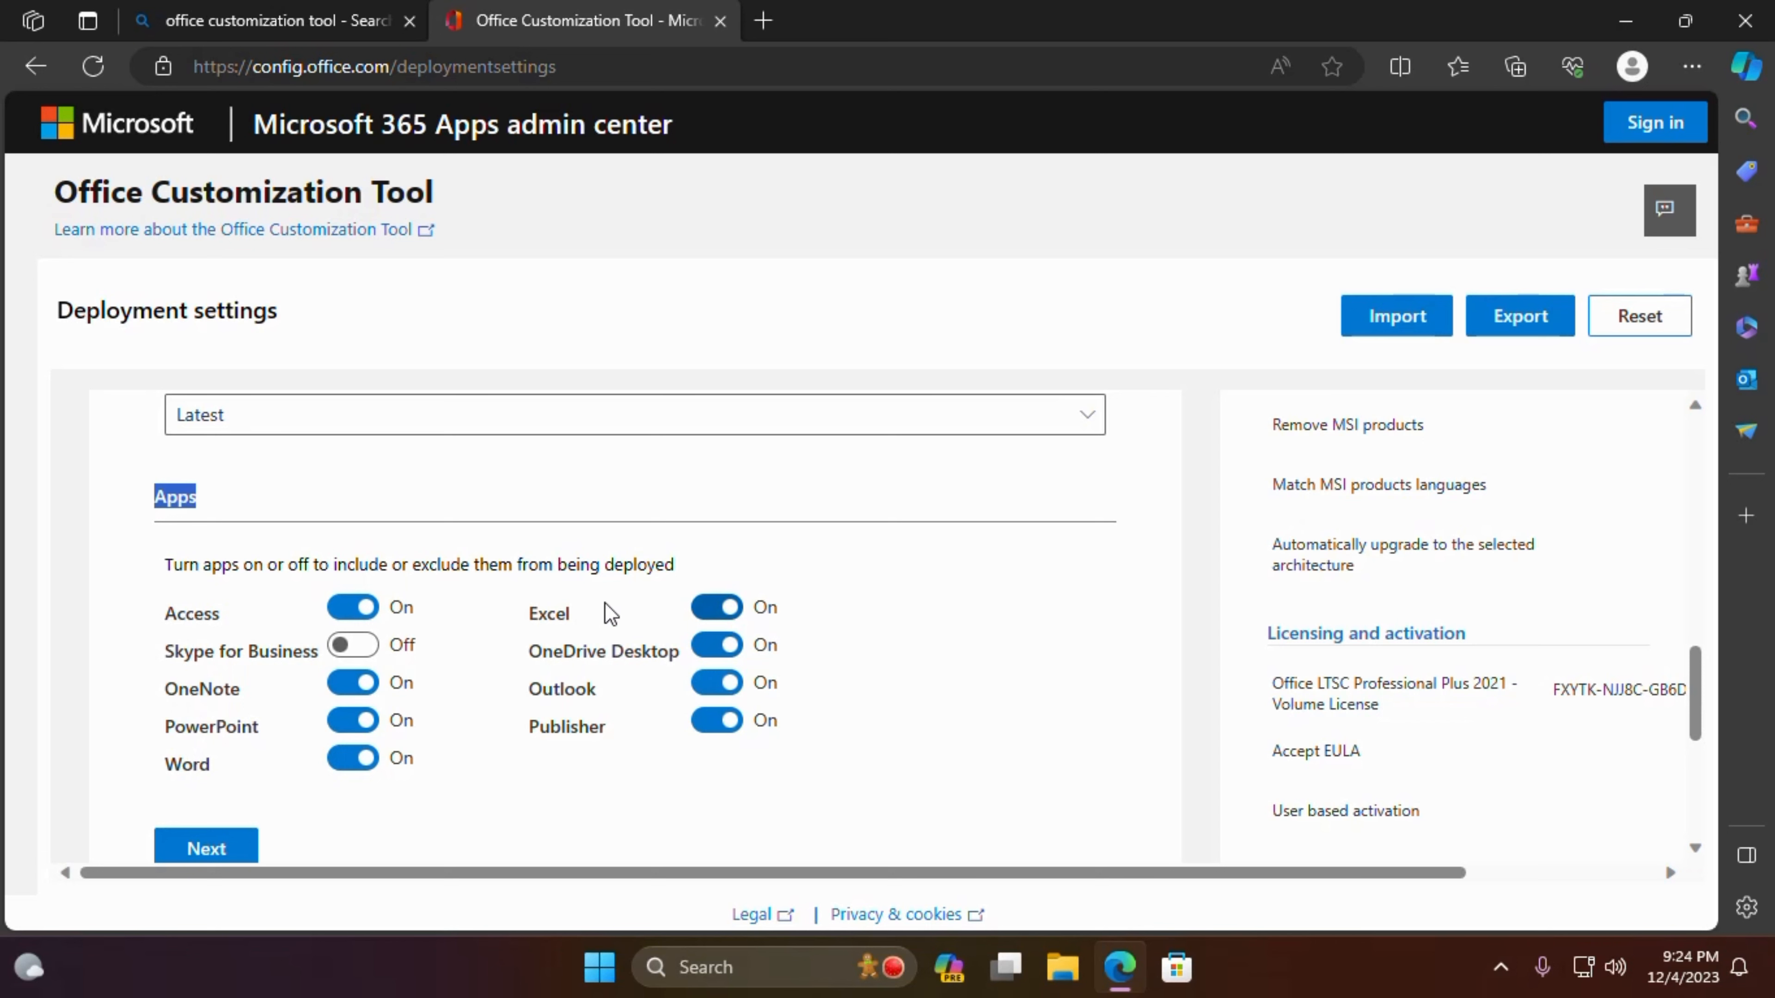
click(720, 609)
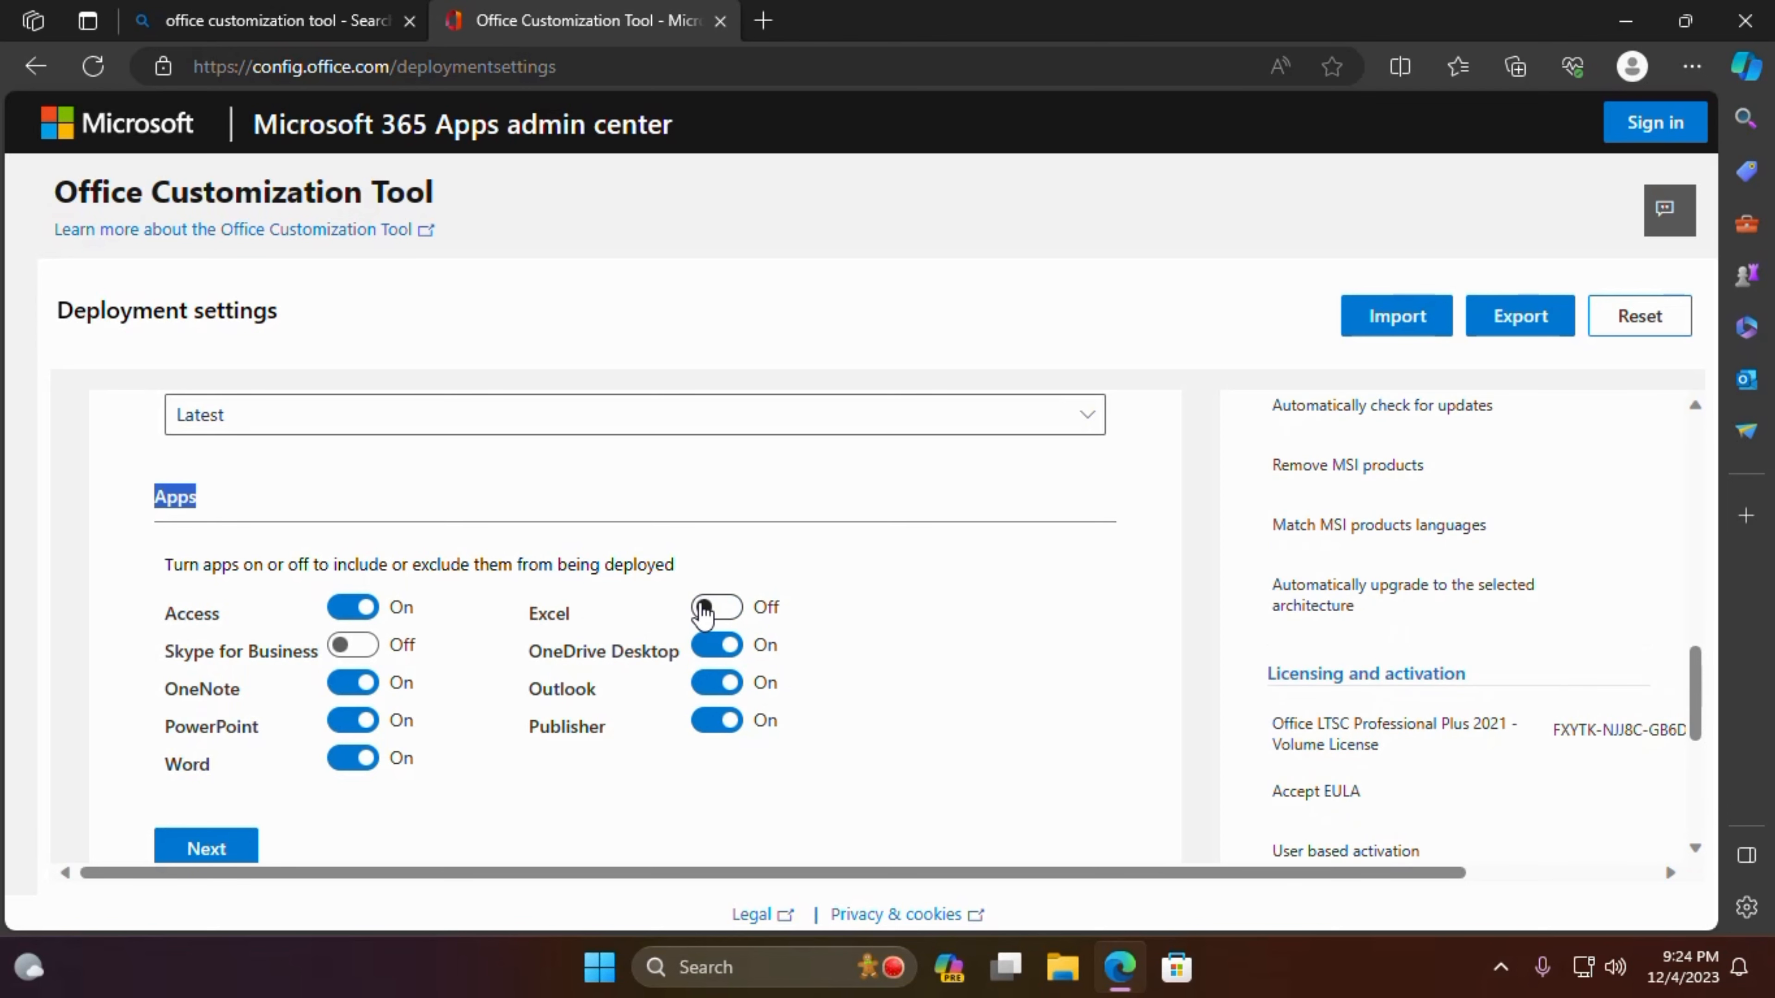
click(706, 608)
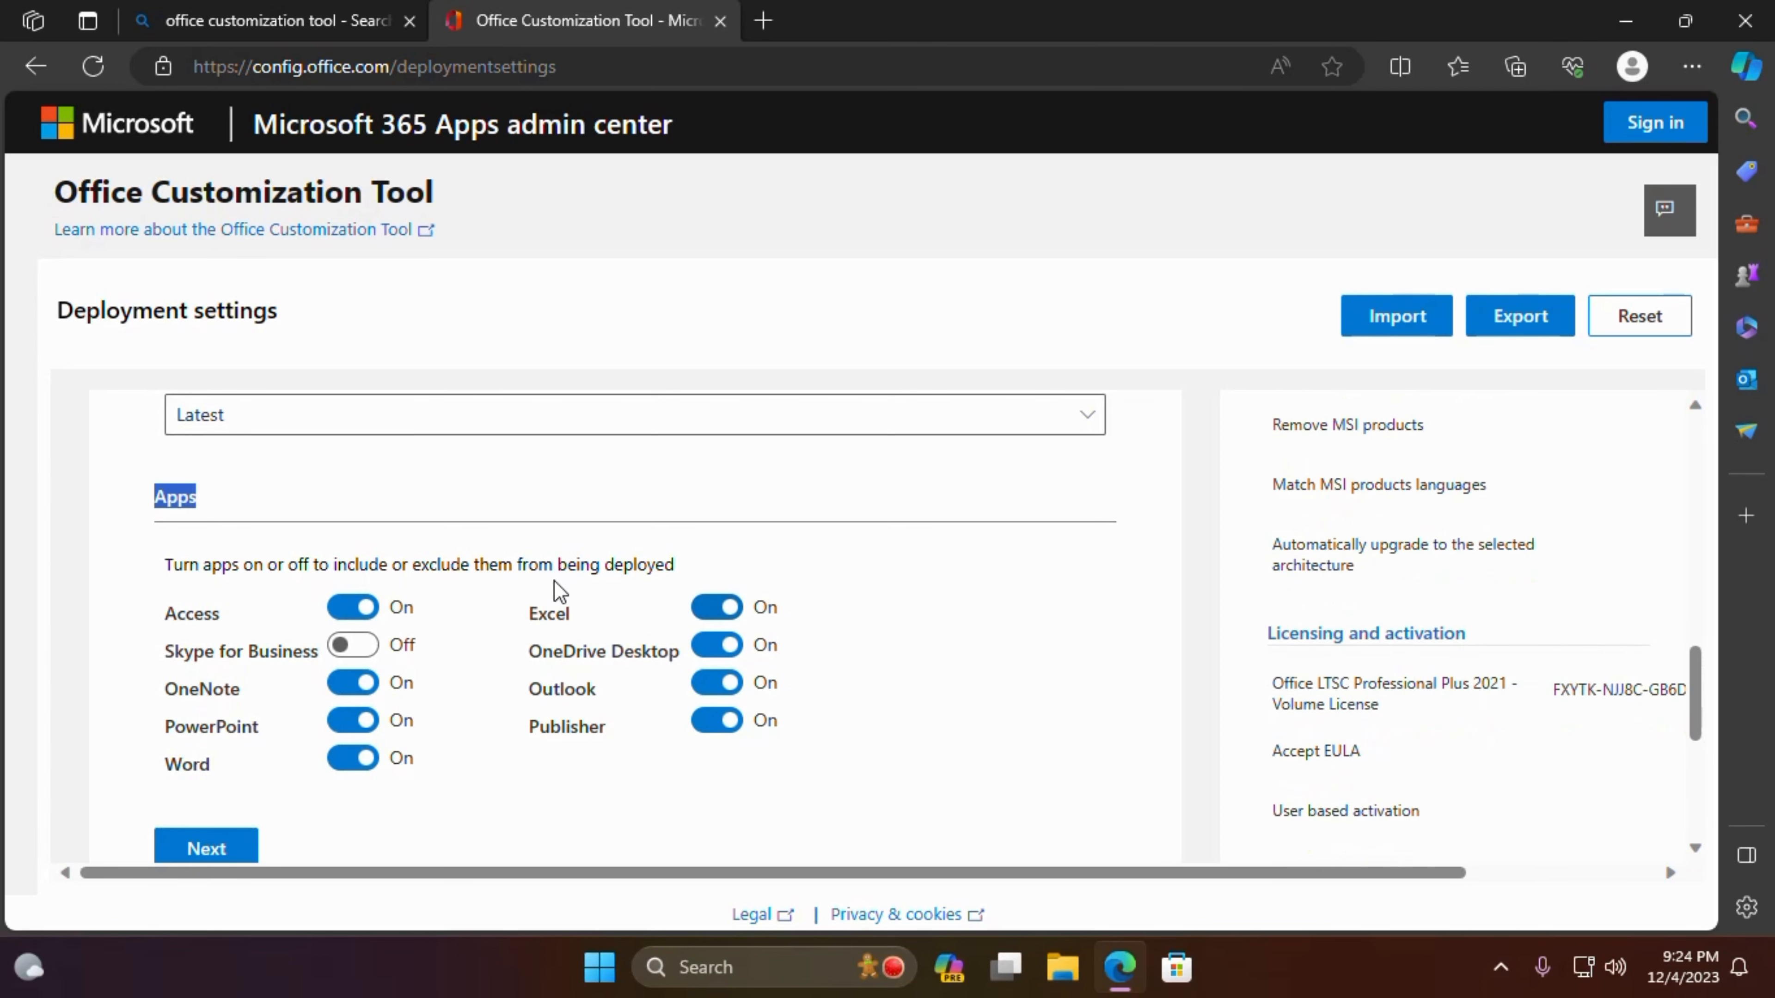
scroll(556, 563, down, 1)
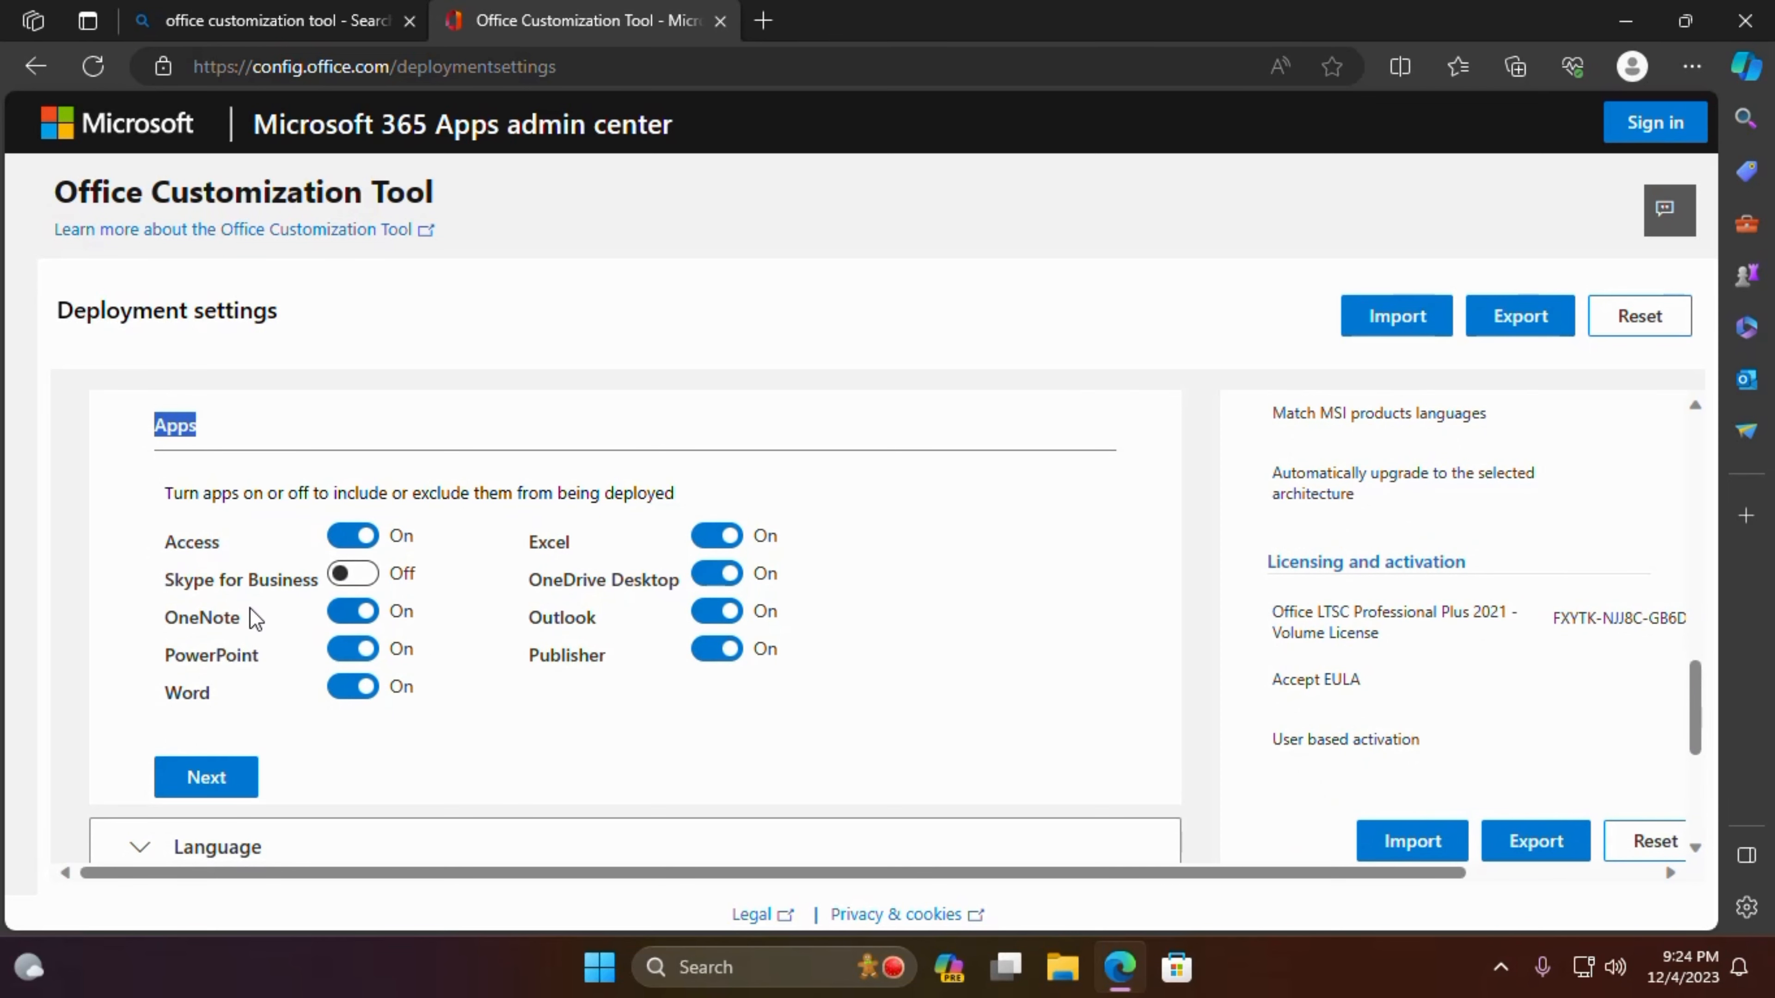
click(207, 778)
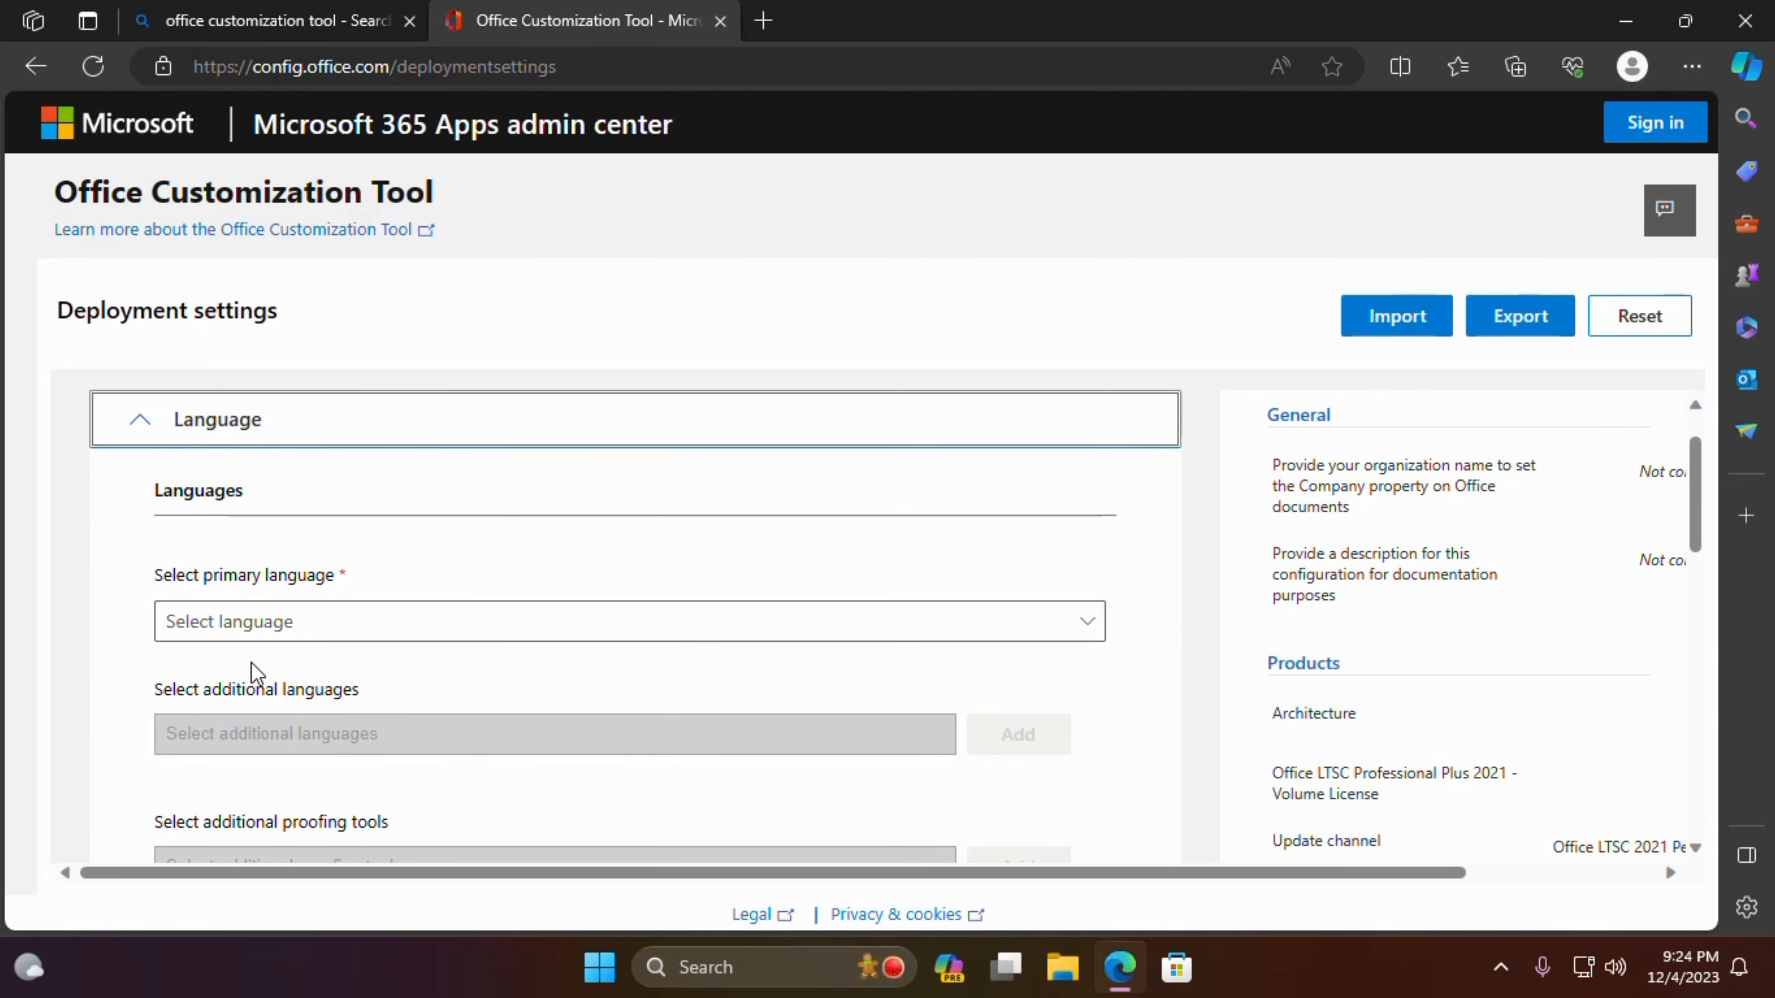
Set the primary language to English (United States) and continue to the Installation section.
click(259, 622)
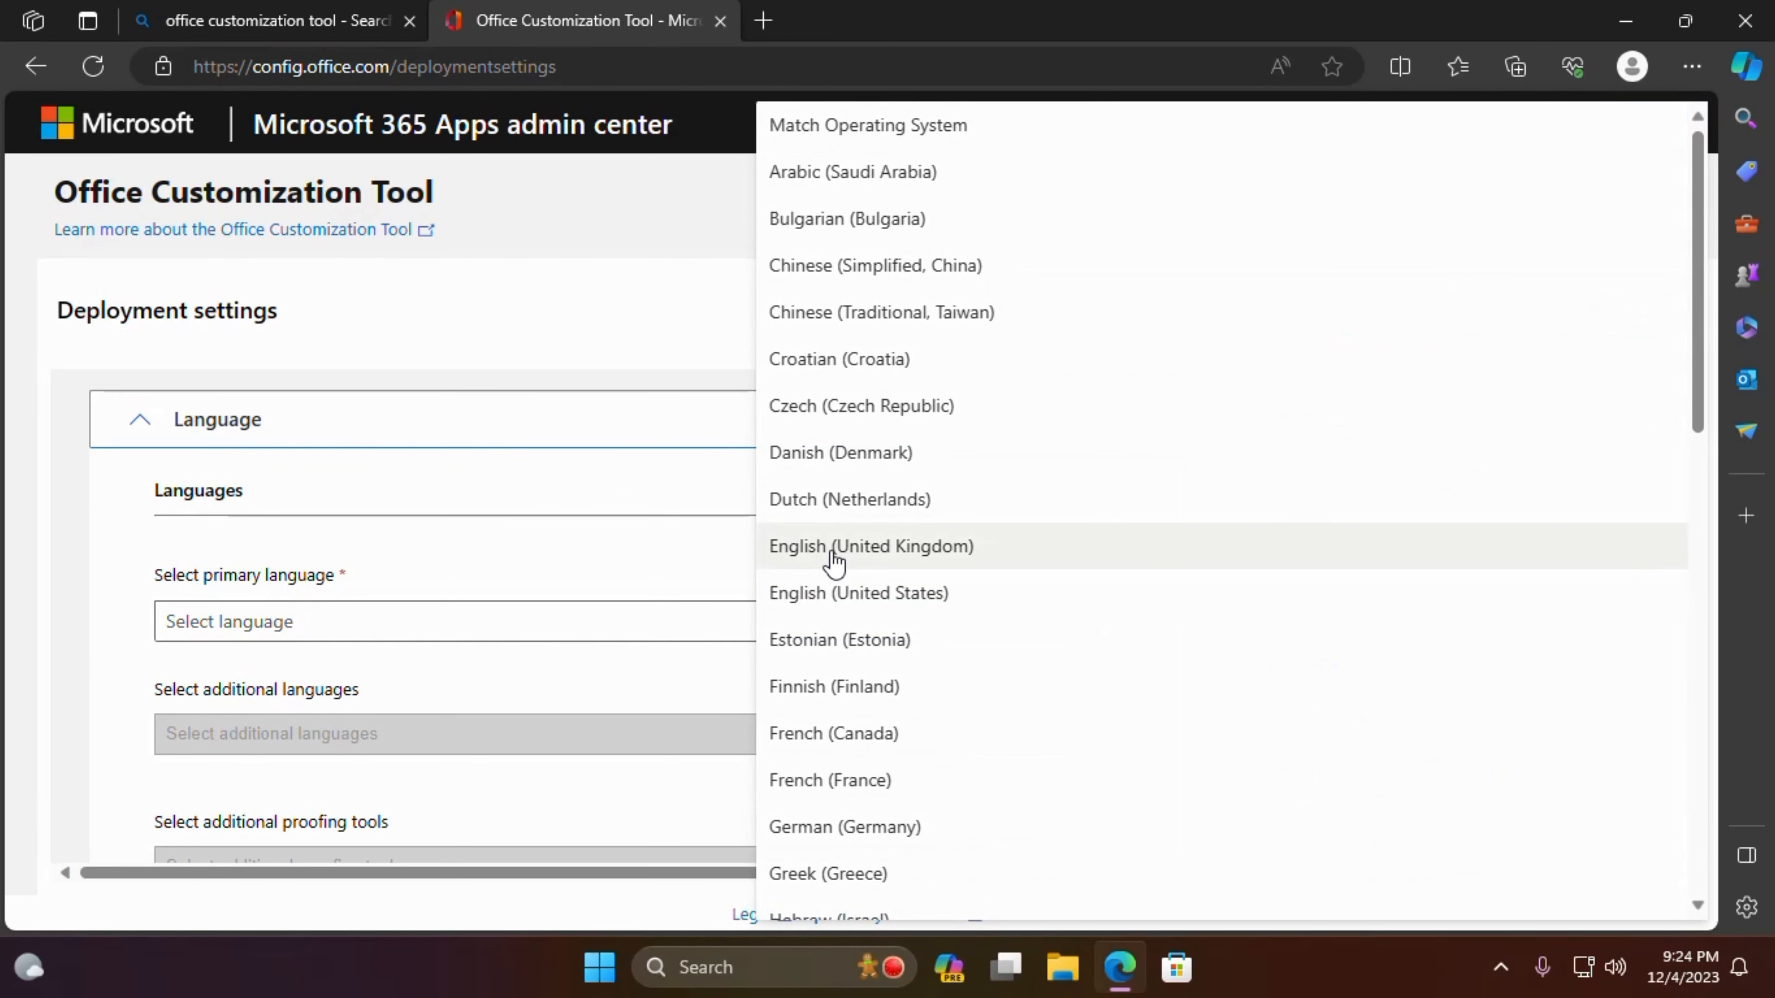
click(850, 594)
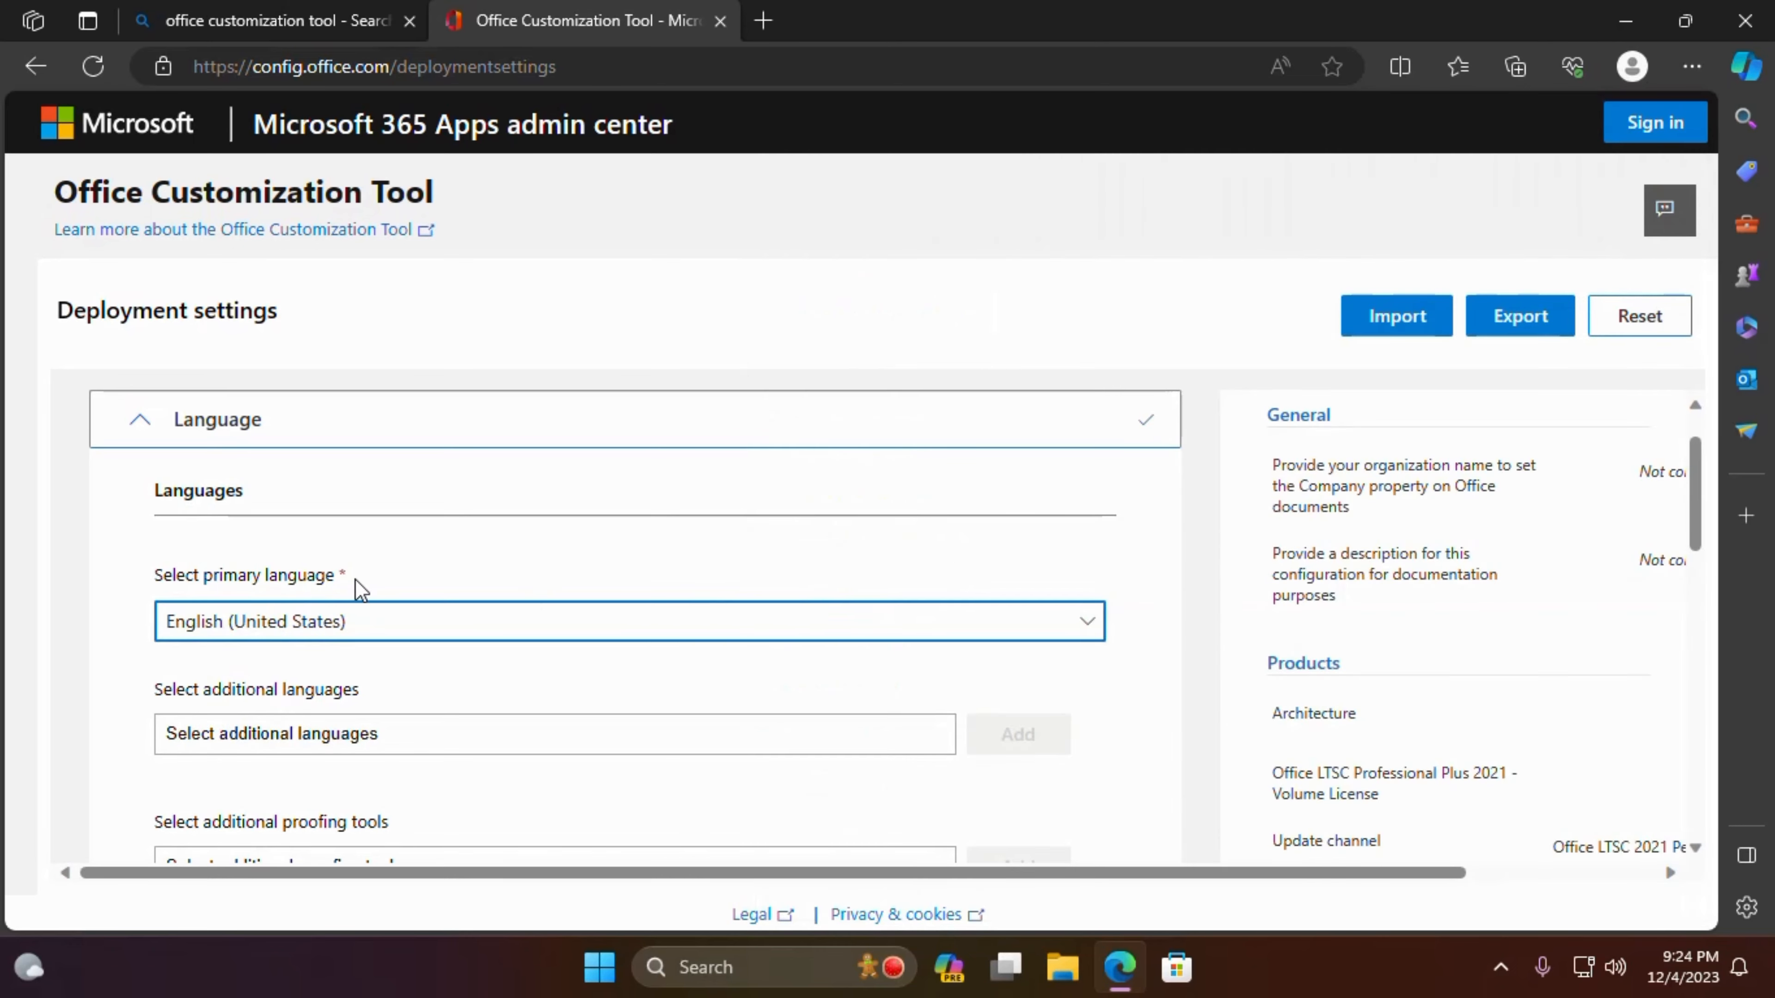
scroll(361, 589, down, 3)
click(205, 760)
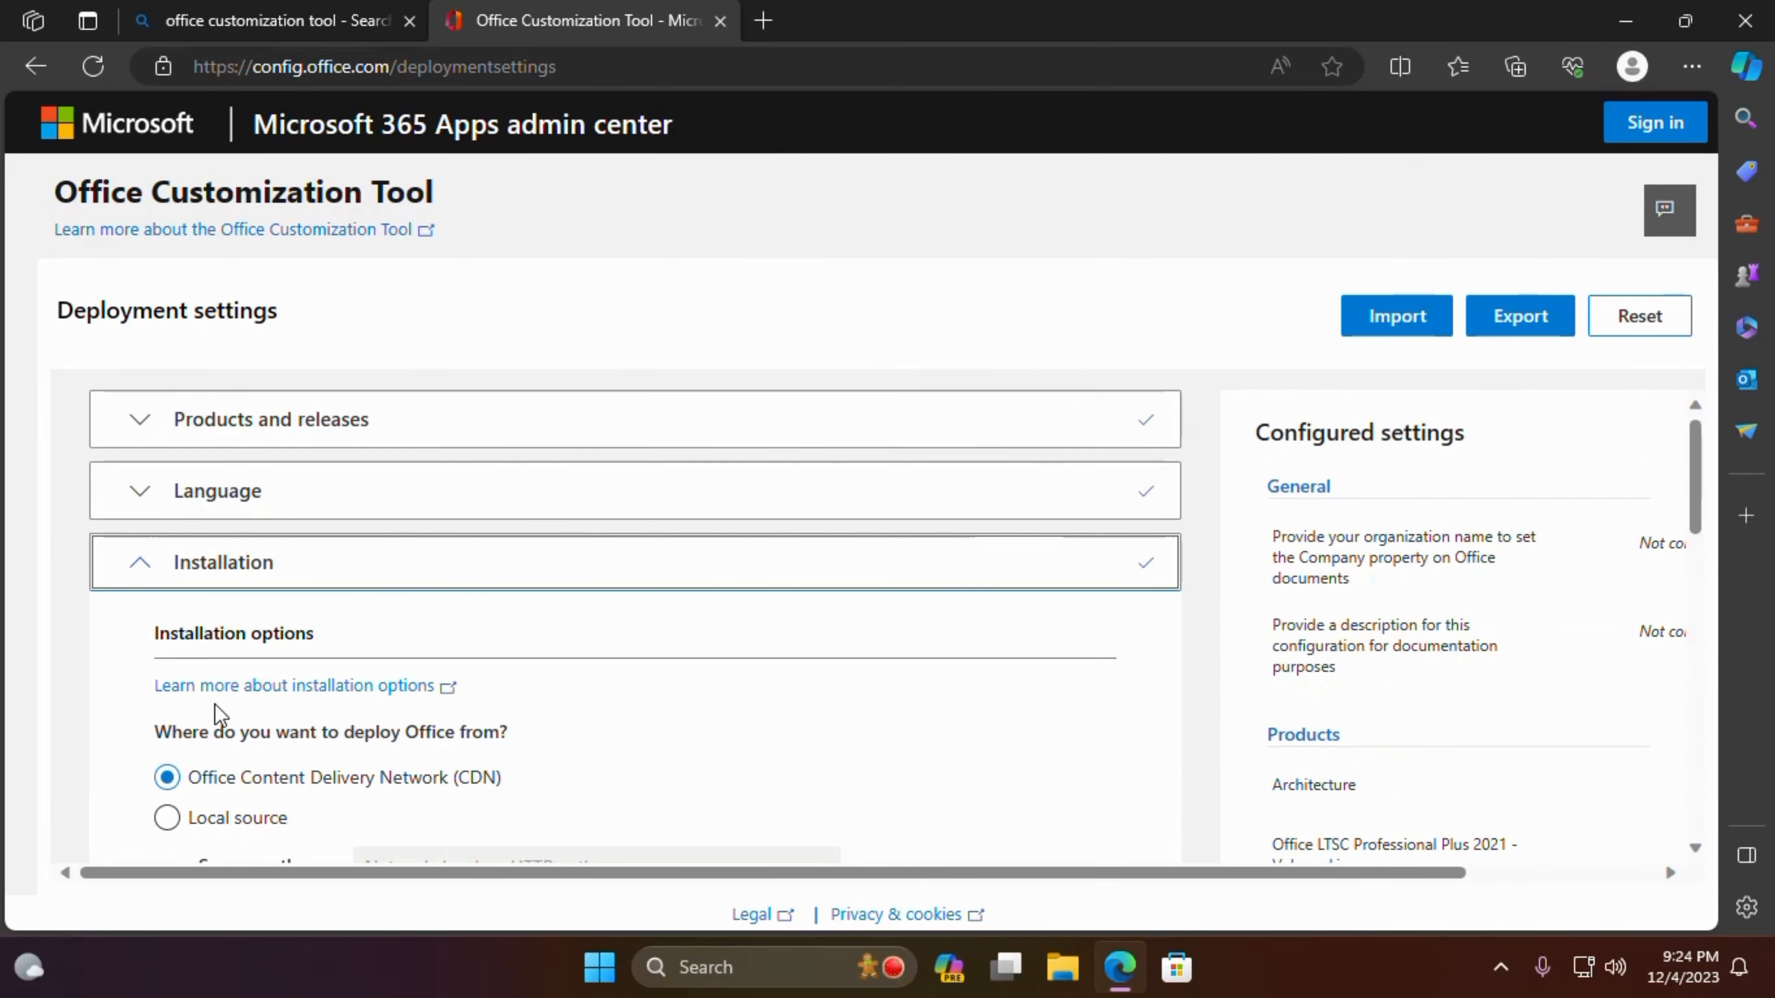
Accept the default installation options and update and upgrade options, continuing to Licensing and activation.
scroll(249, 682, down, 3)
scroll(289, 685, down, 5)
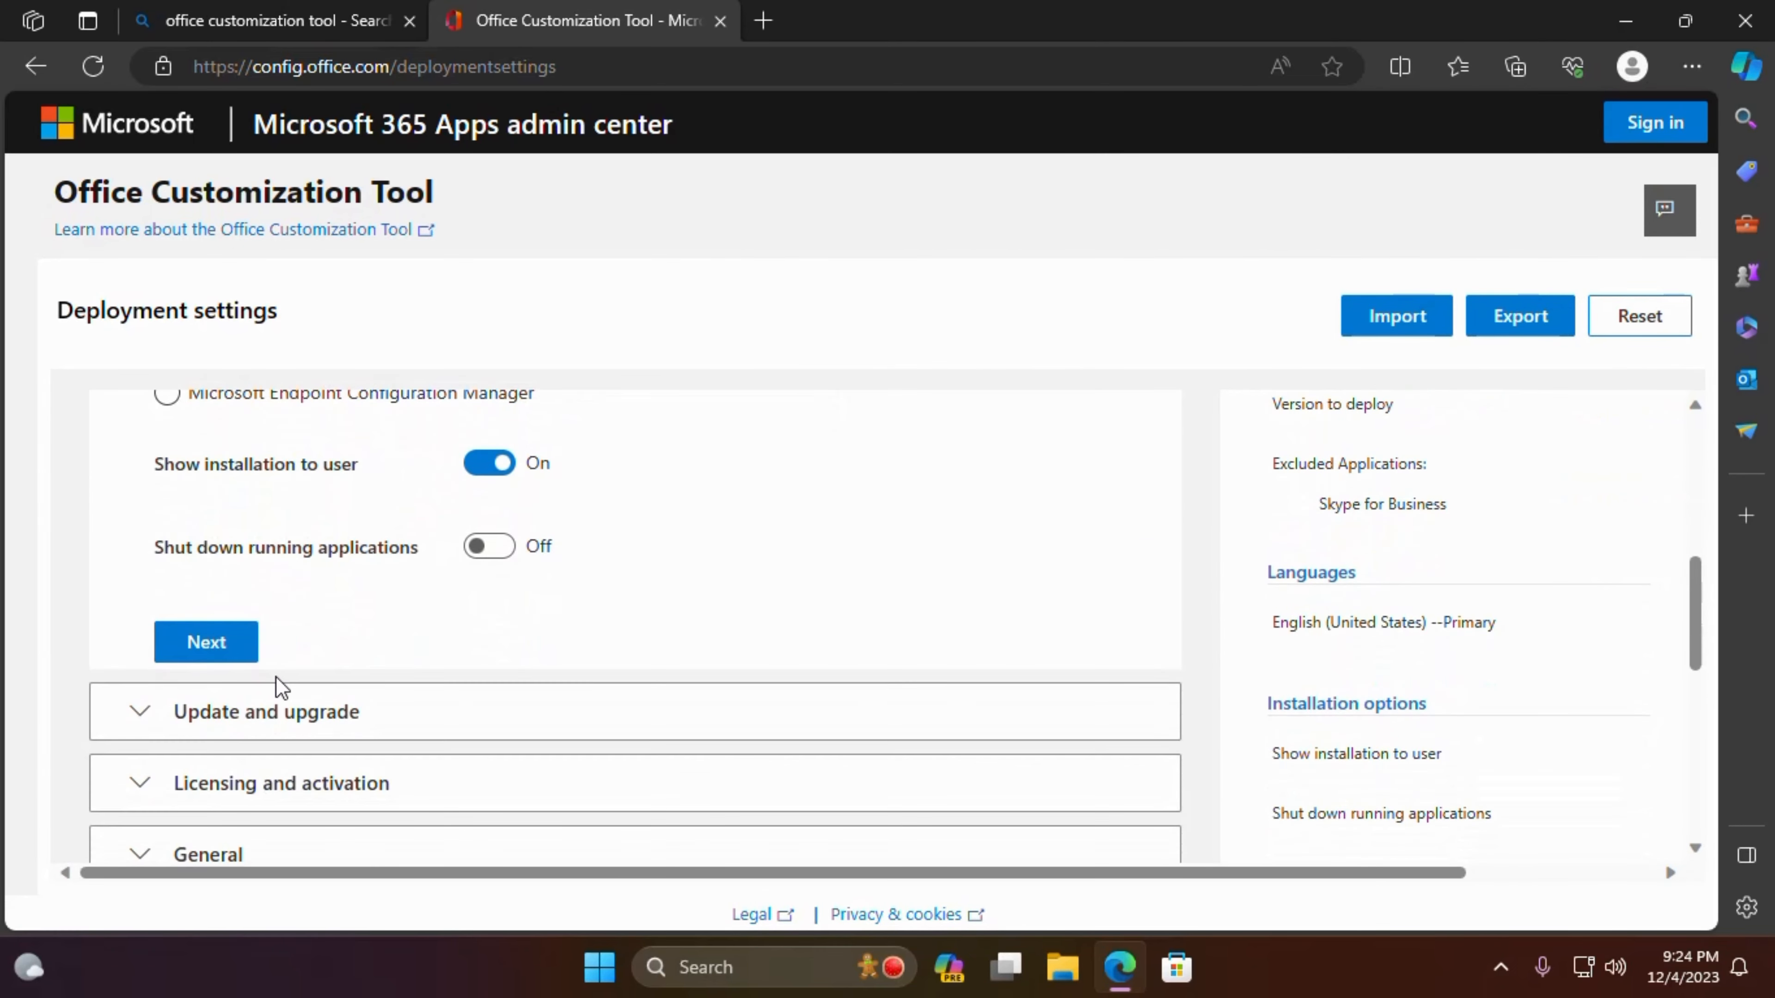
click(223, 658)
scroll(226, 654, down, 8)
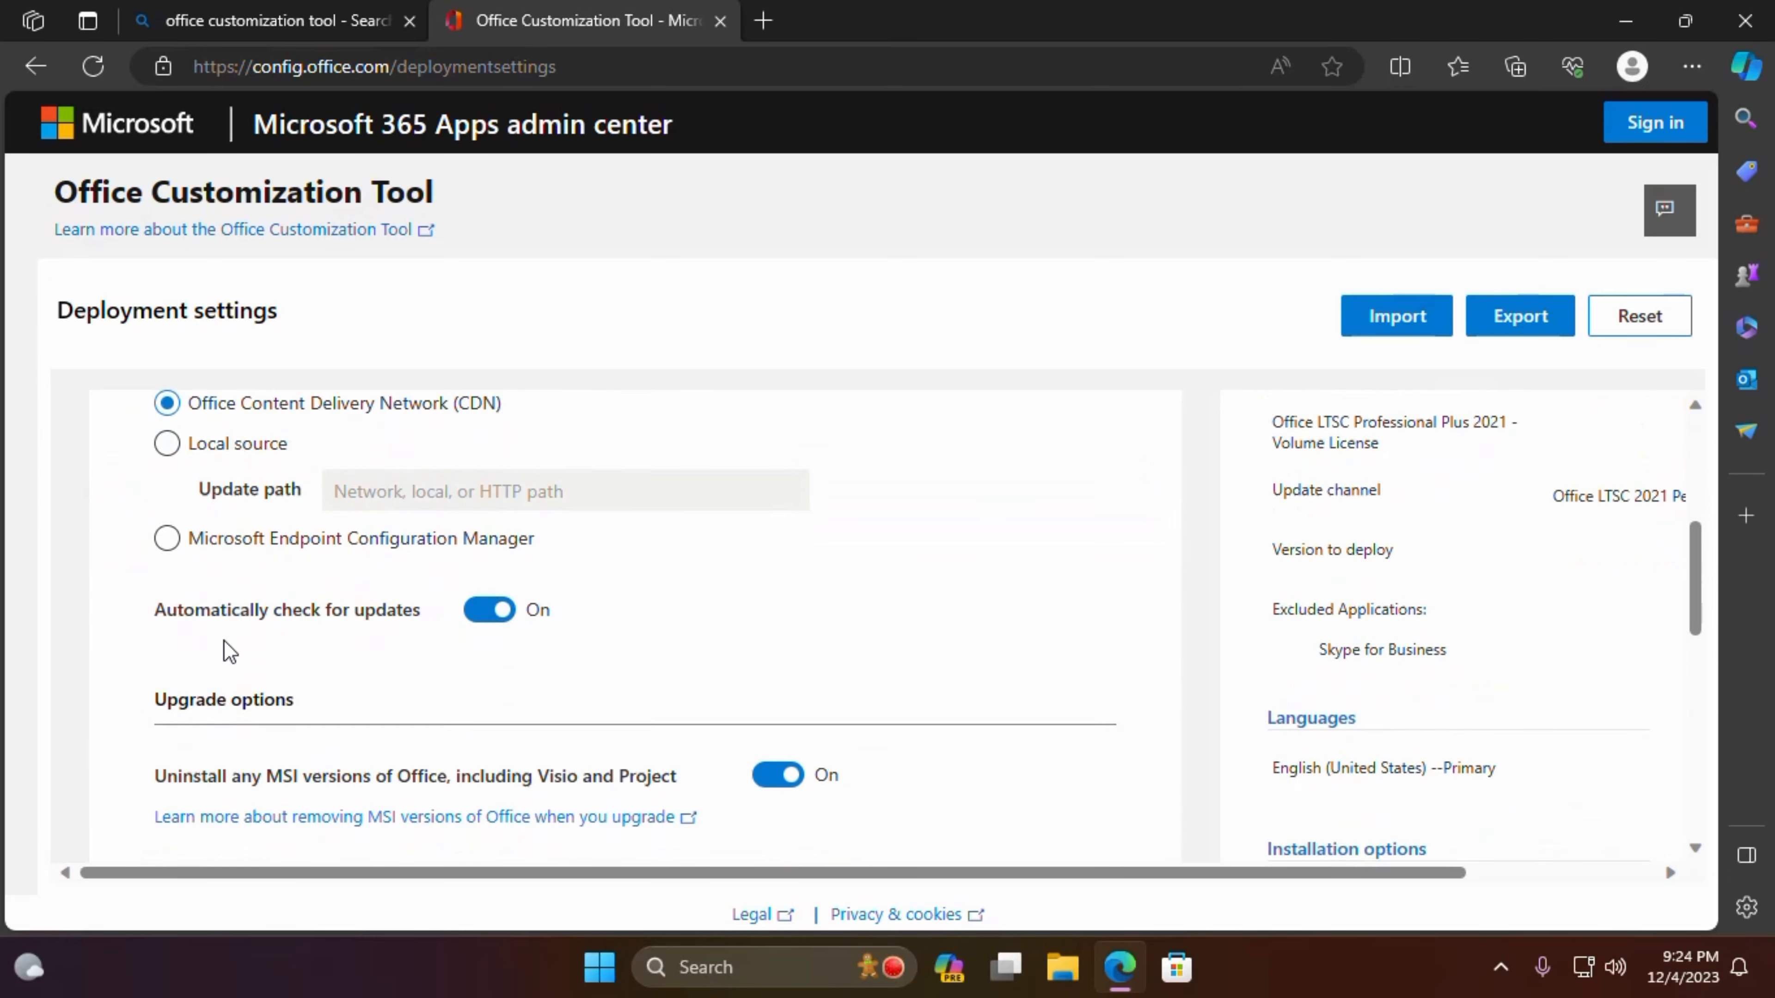
scroll(301, 570, down, 5)
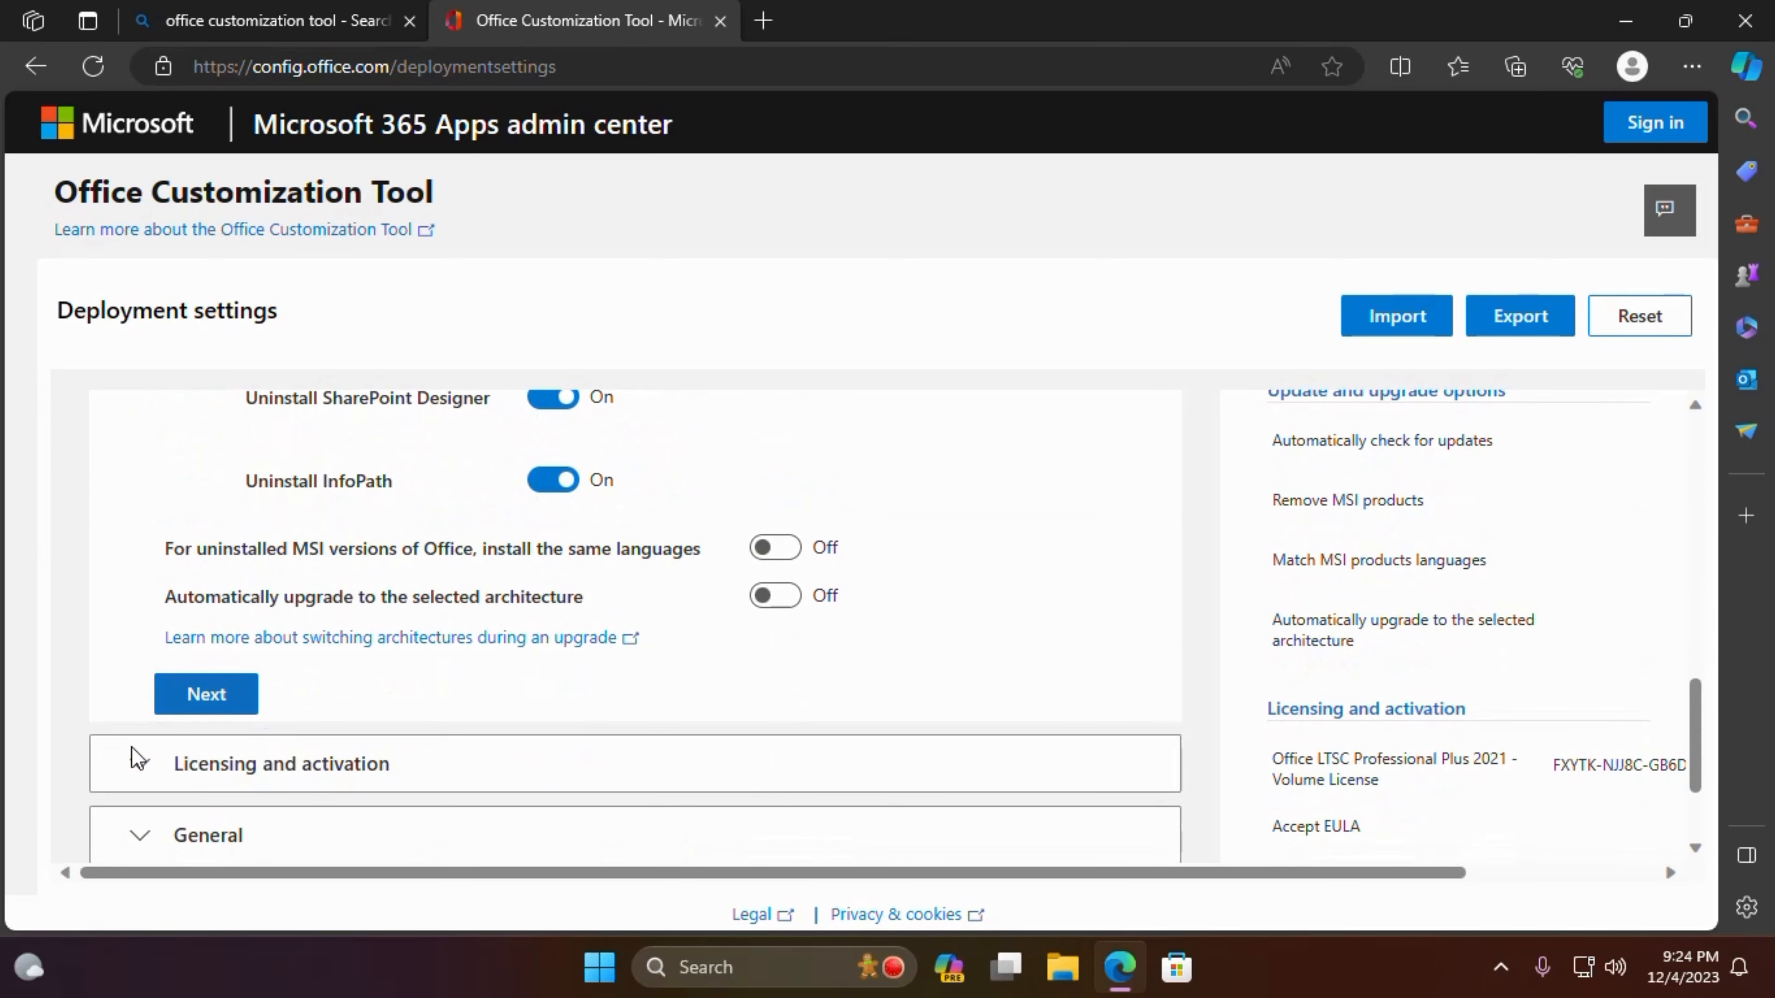
click(188, 708)
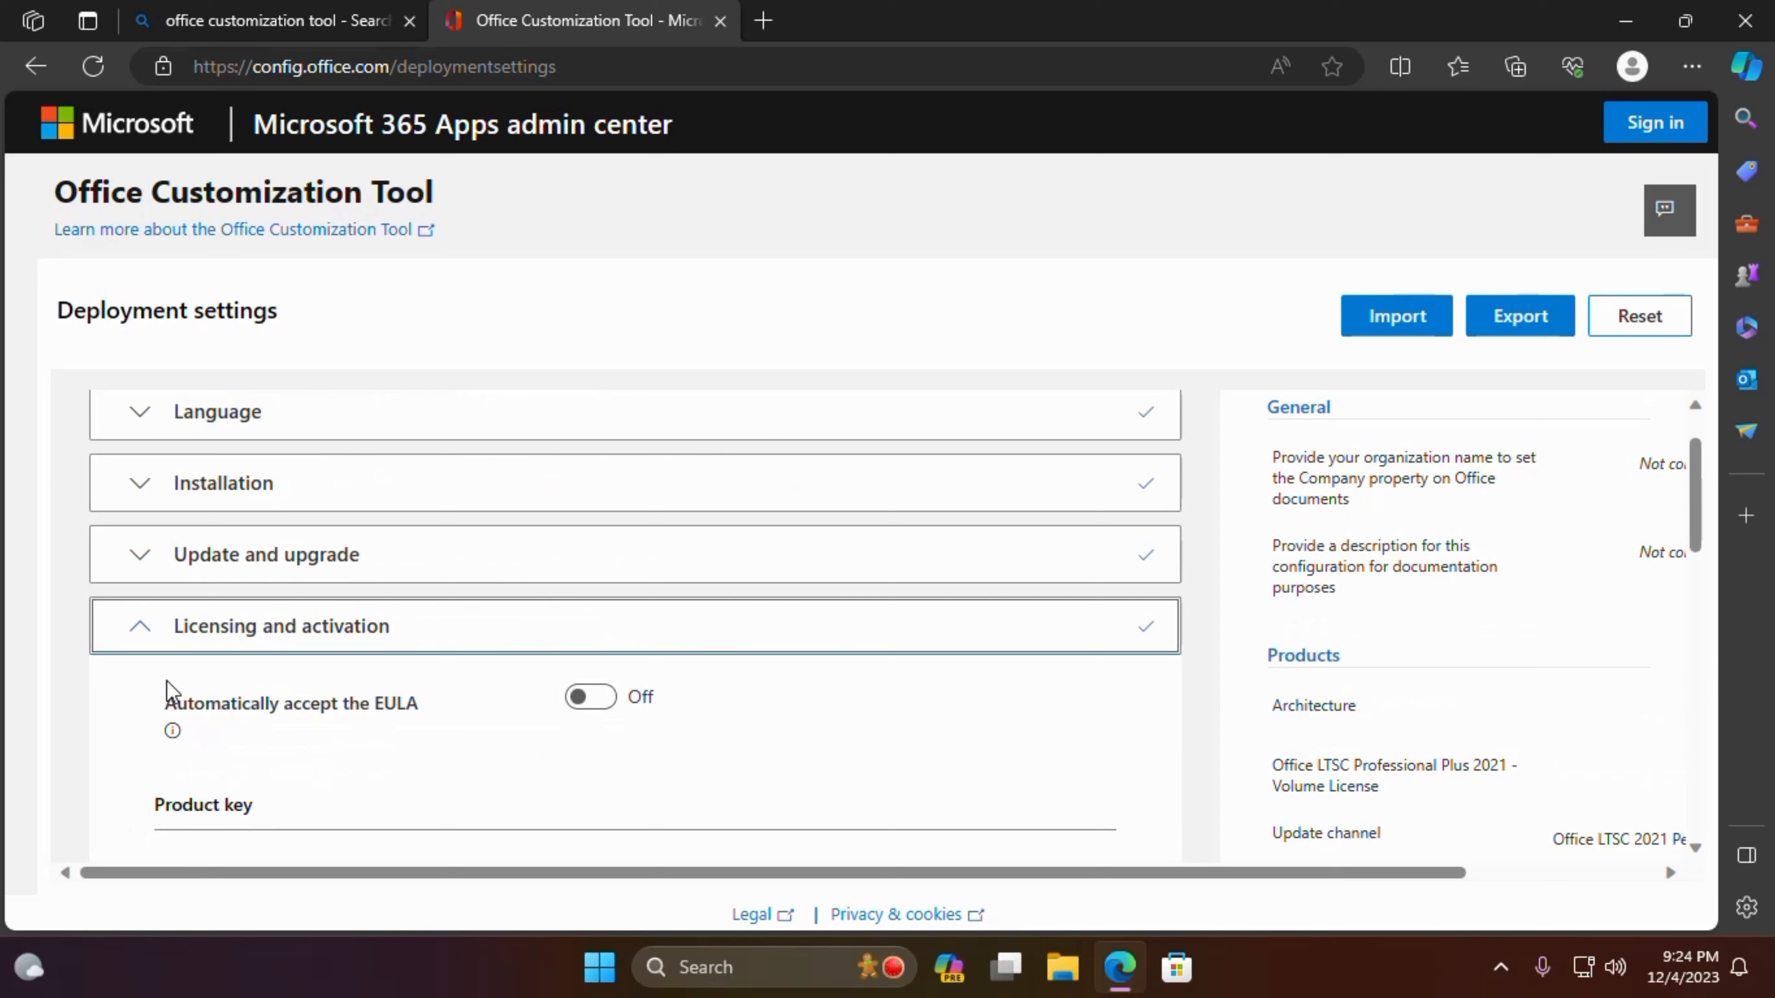
Turn on automatic acceptance of the EULA in the Licensing and activation section.
drag(167, 708, 420, 724)
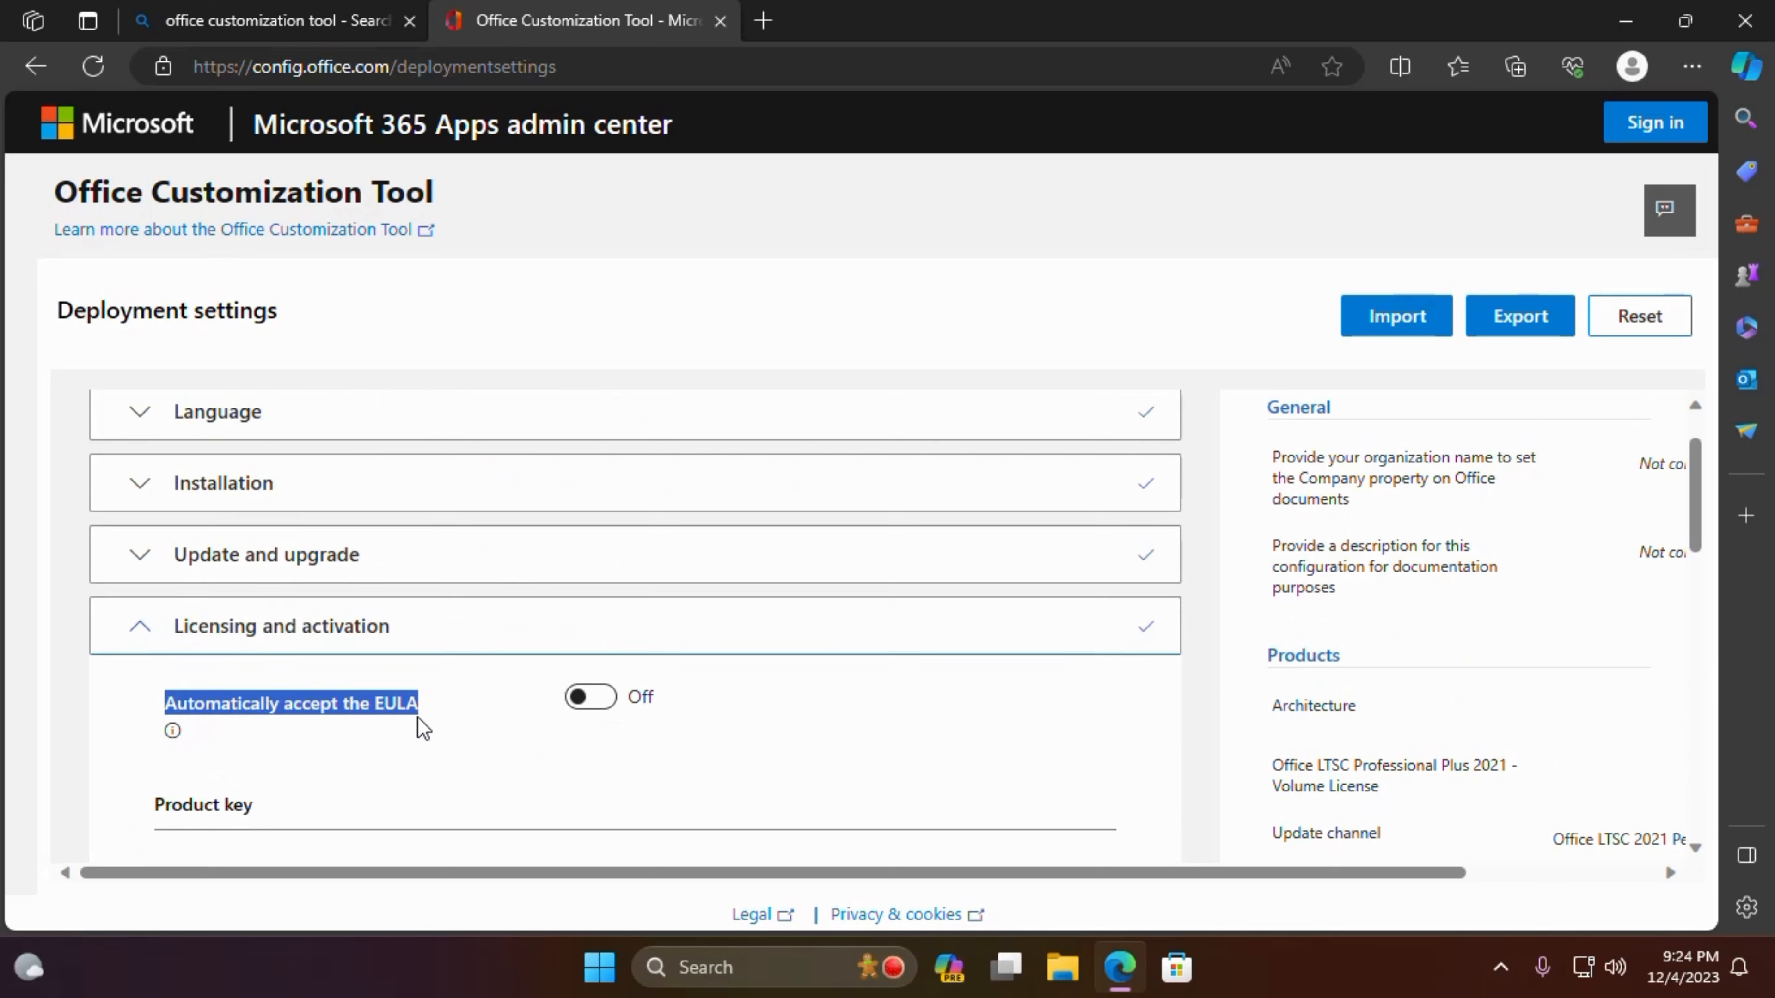
click(481, 739)
click(590, 697)
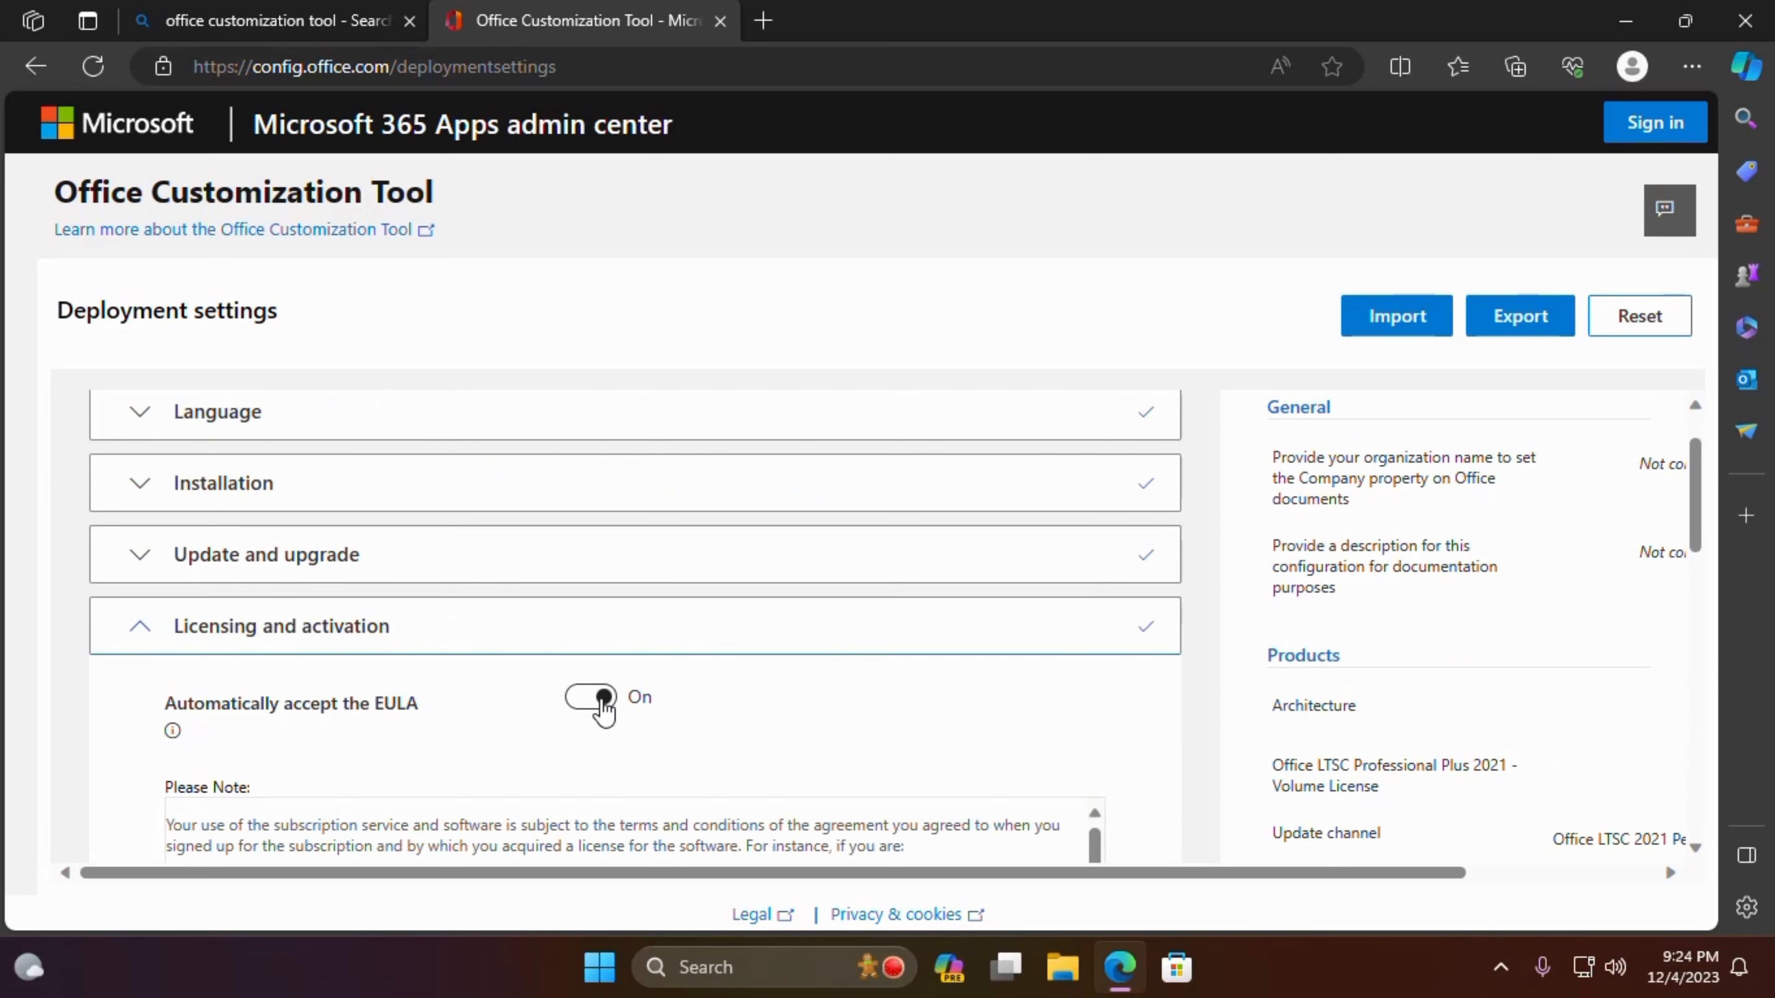
Keep the KMS product key and user based activation, leave the General details blank, and continue to Application preferences.
scroll(468, 682, down, 3)
scroll(144, 629, down, 2)
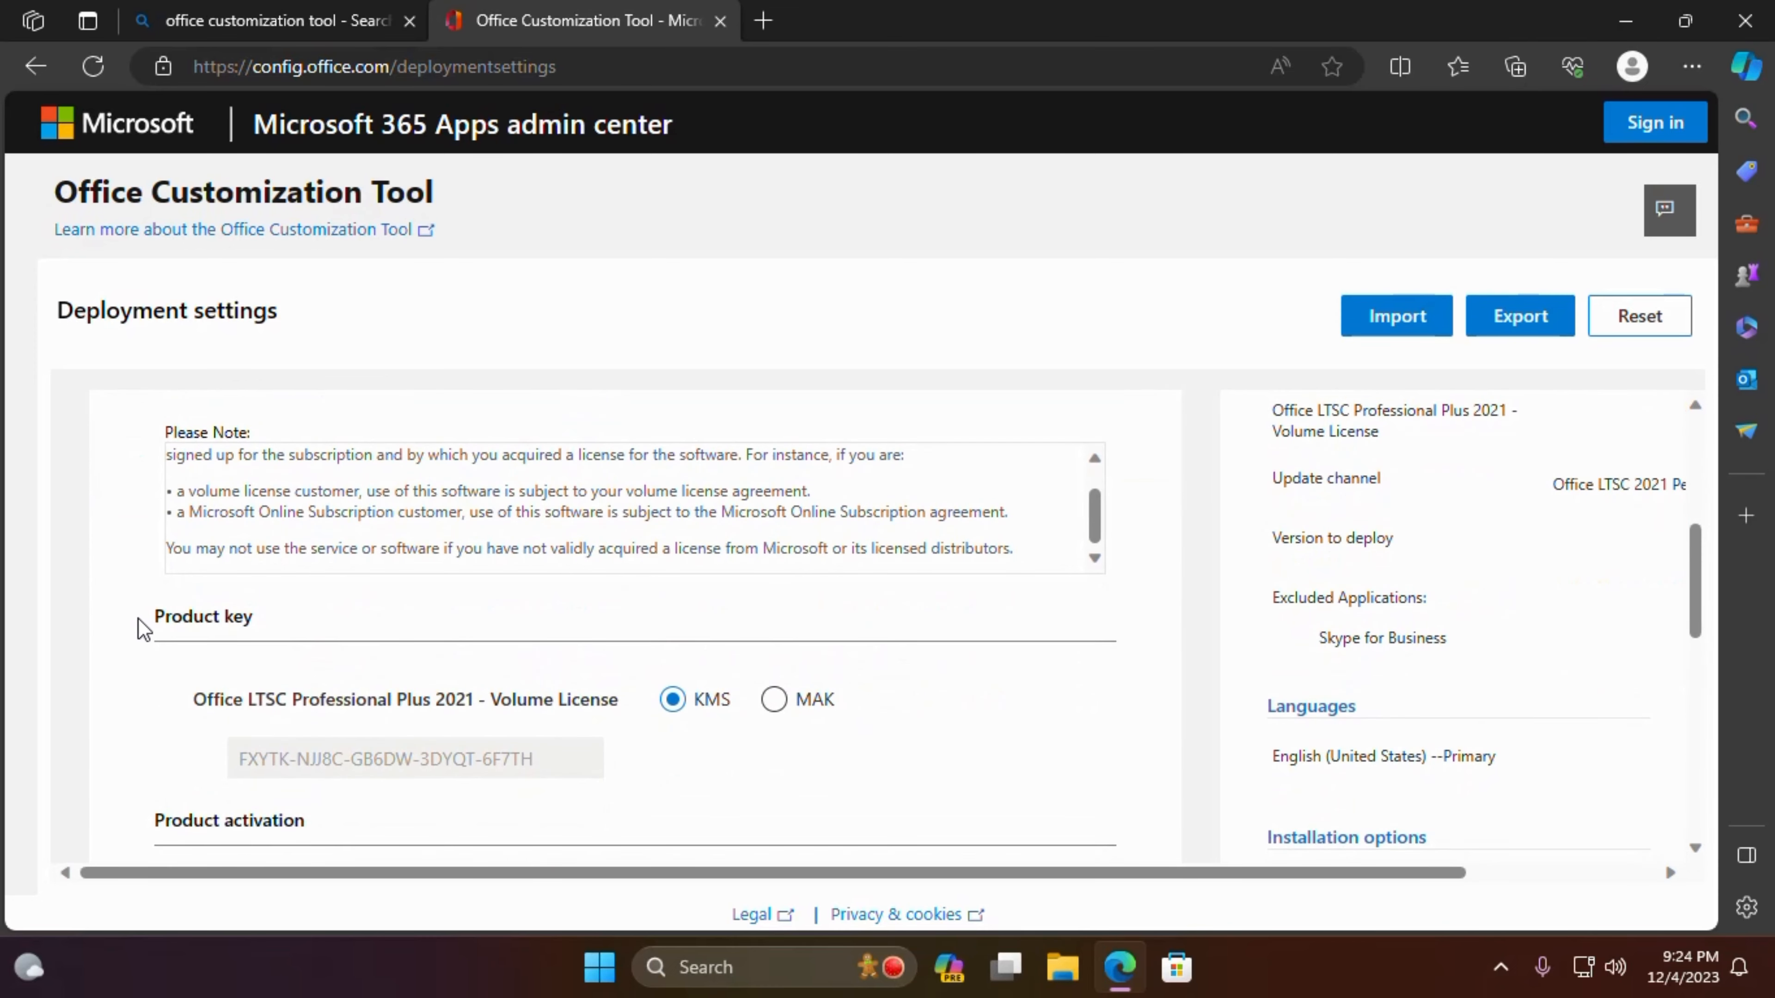
drag(147, 619, 252, 625)
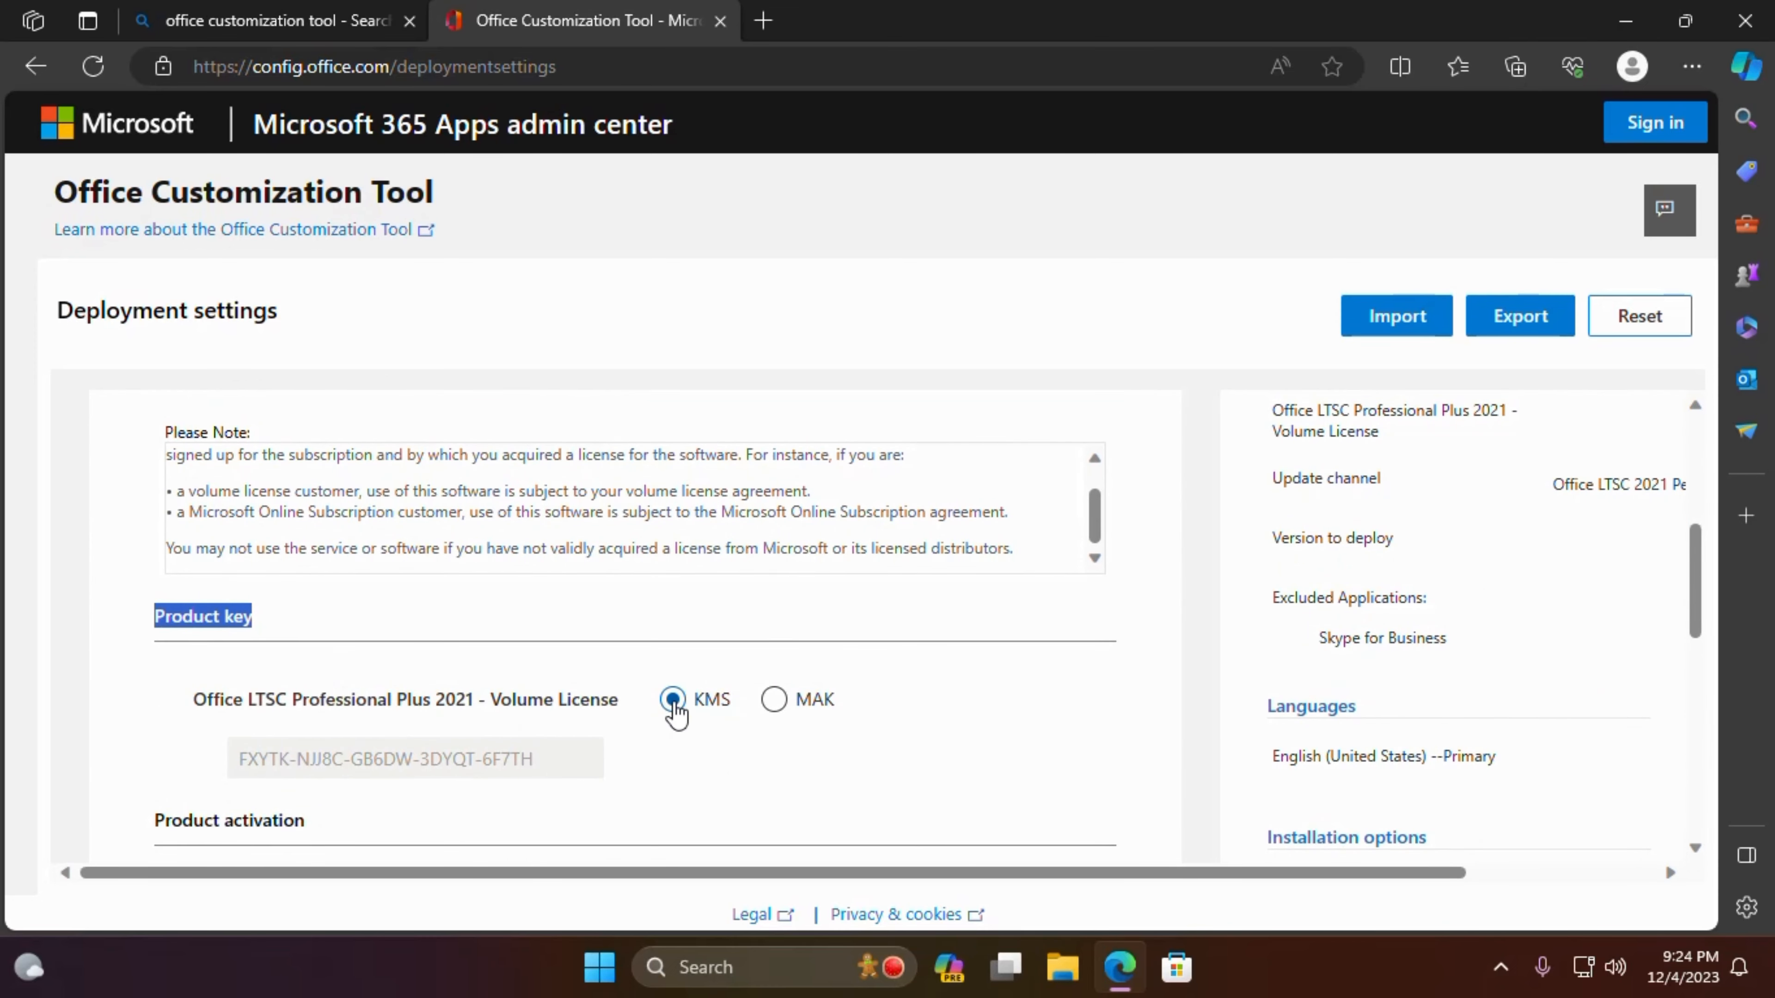
scroll(285, 674, down, 6)
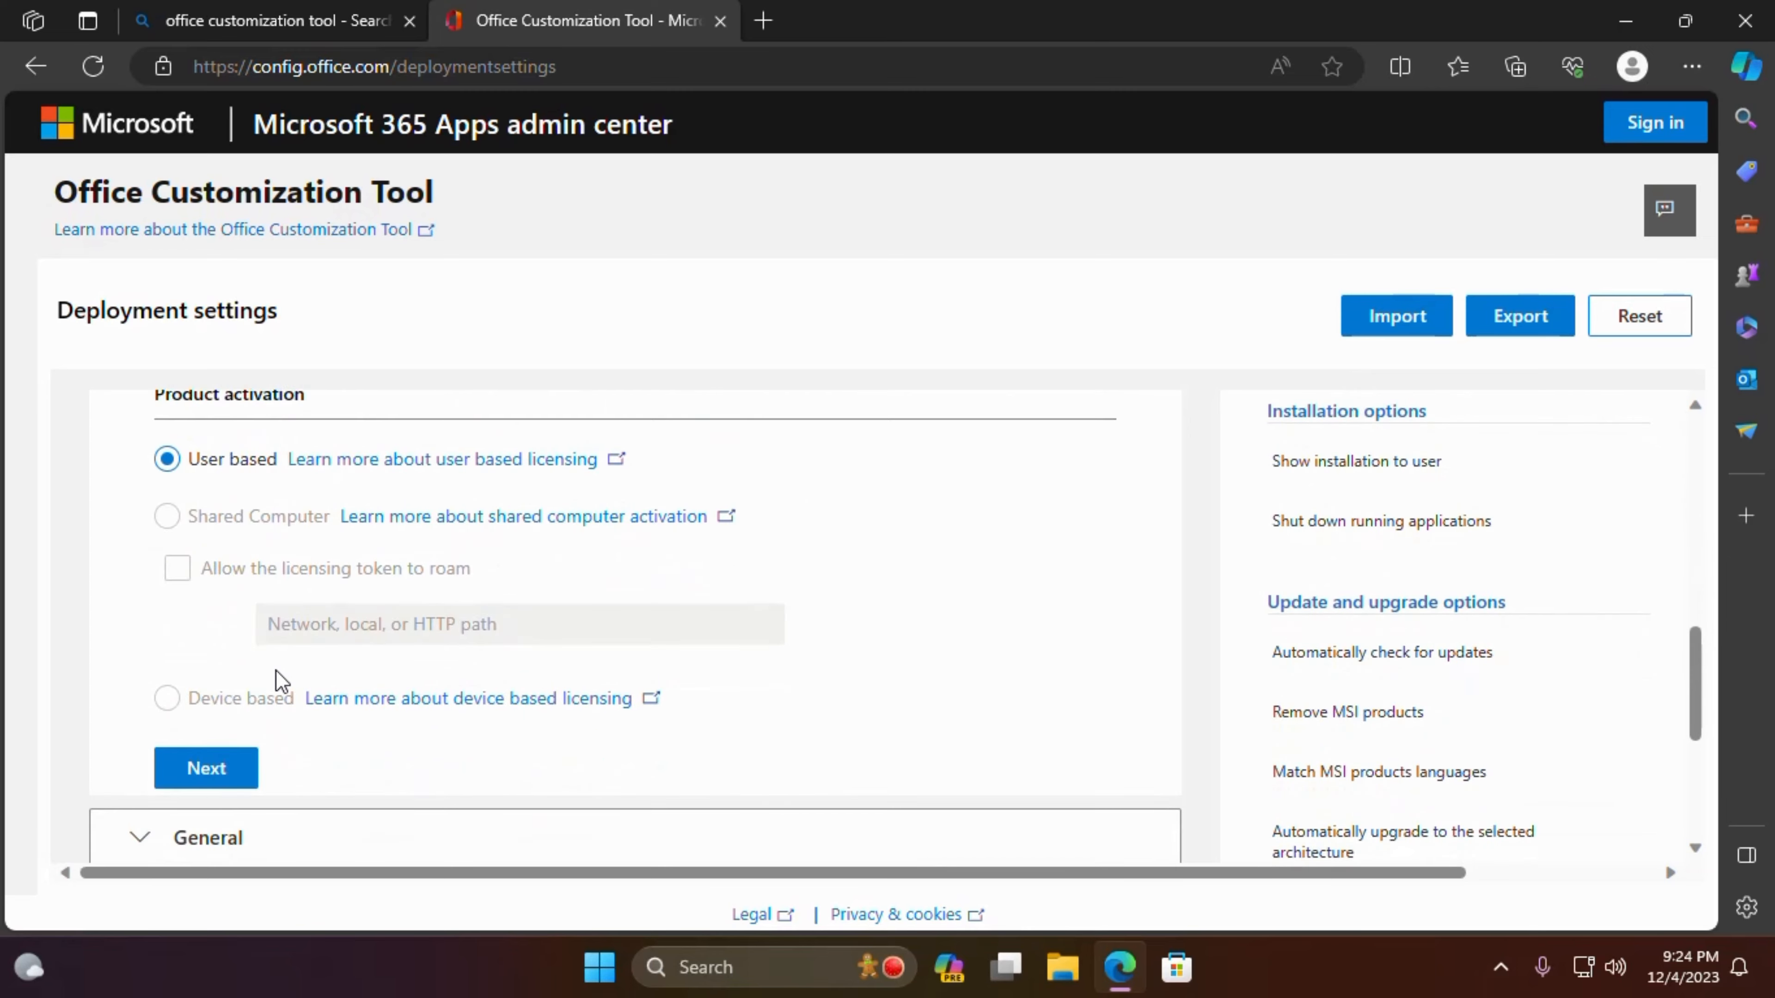
click(177, 645)
scroll(188, 636, down, 2)
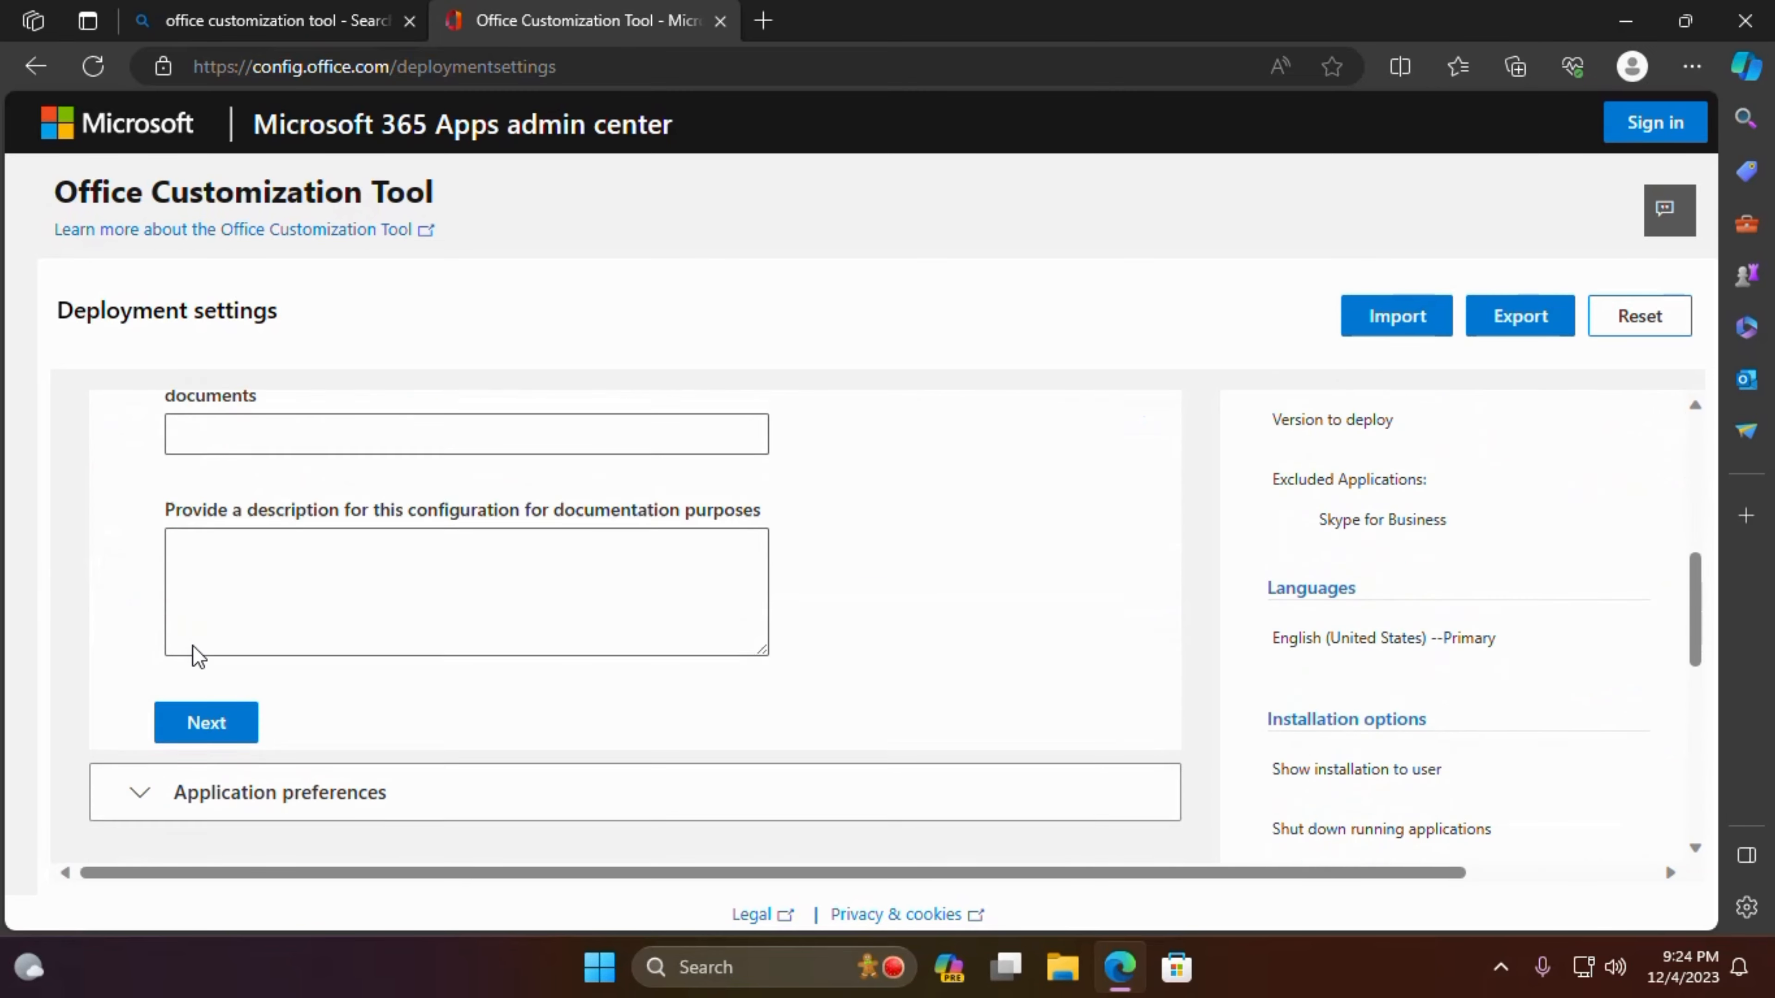
click(199, 633)
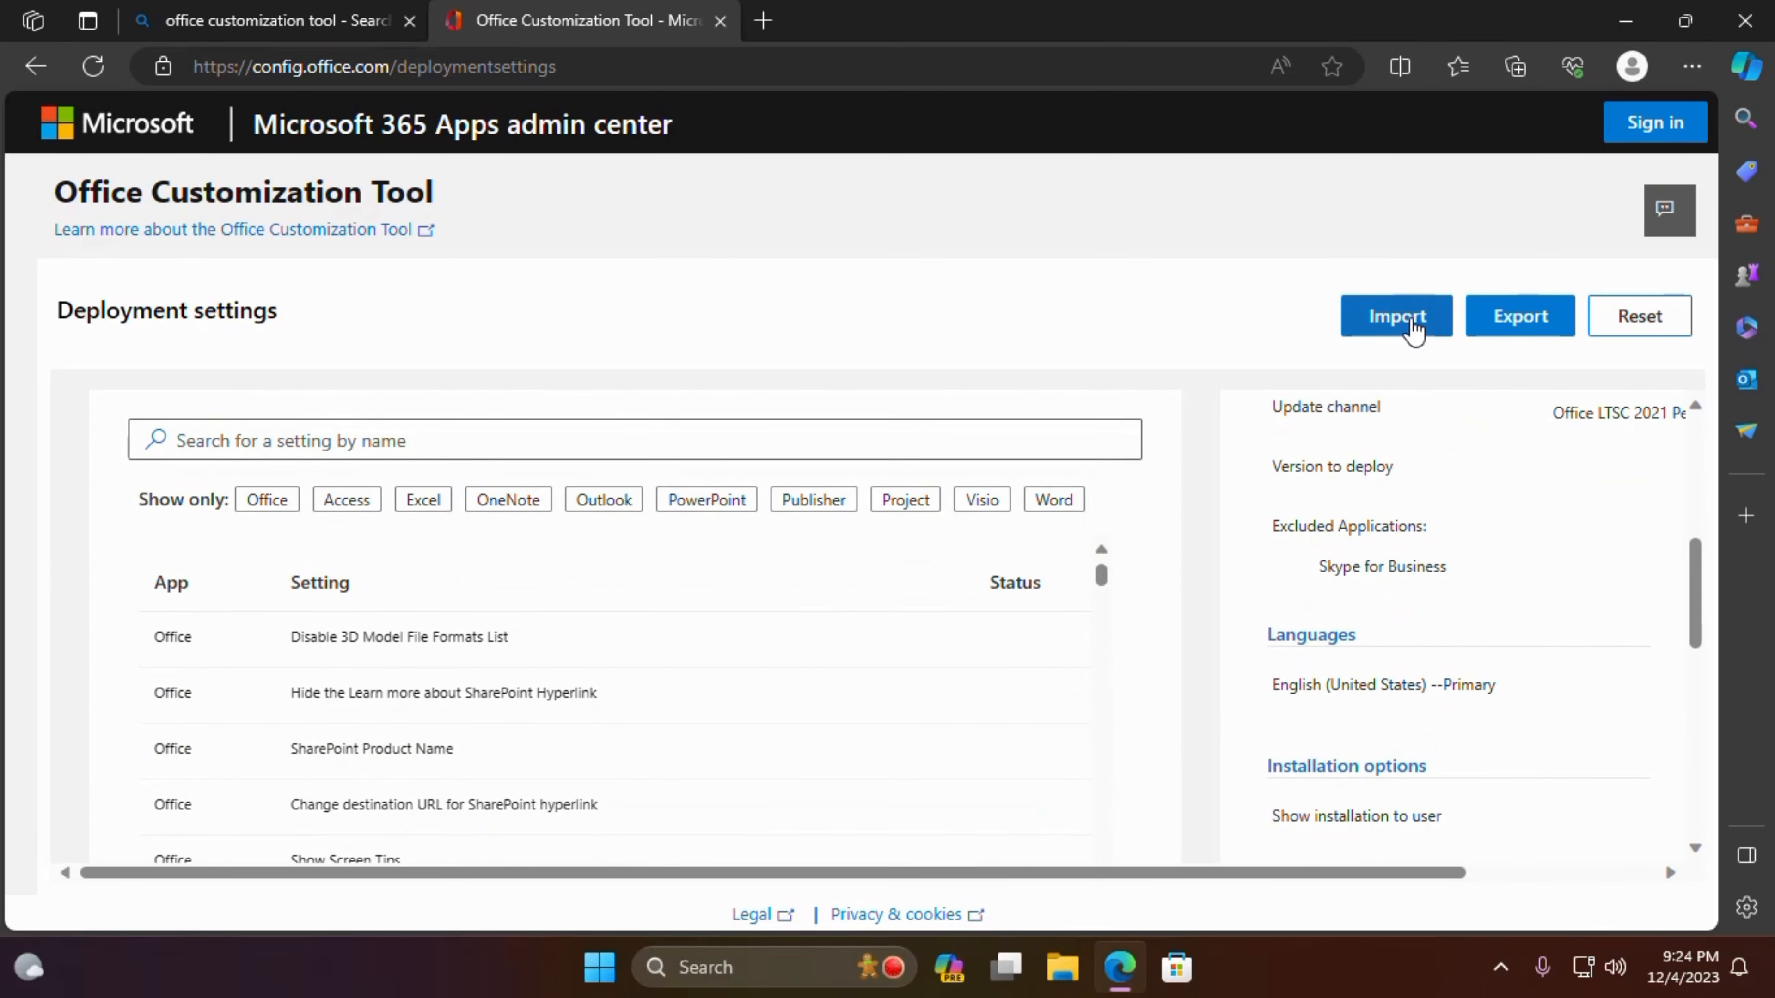
Start exporting the deployment settings with Office Open XML formats as the default file format.
click(1521, 342)
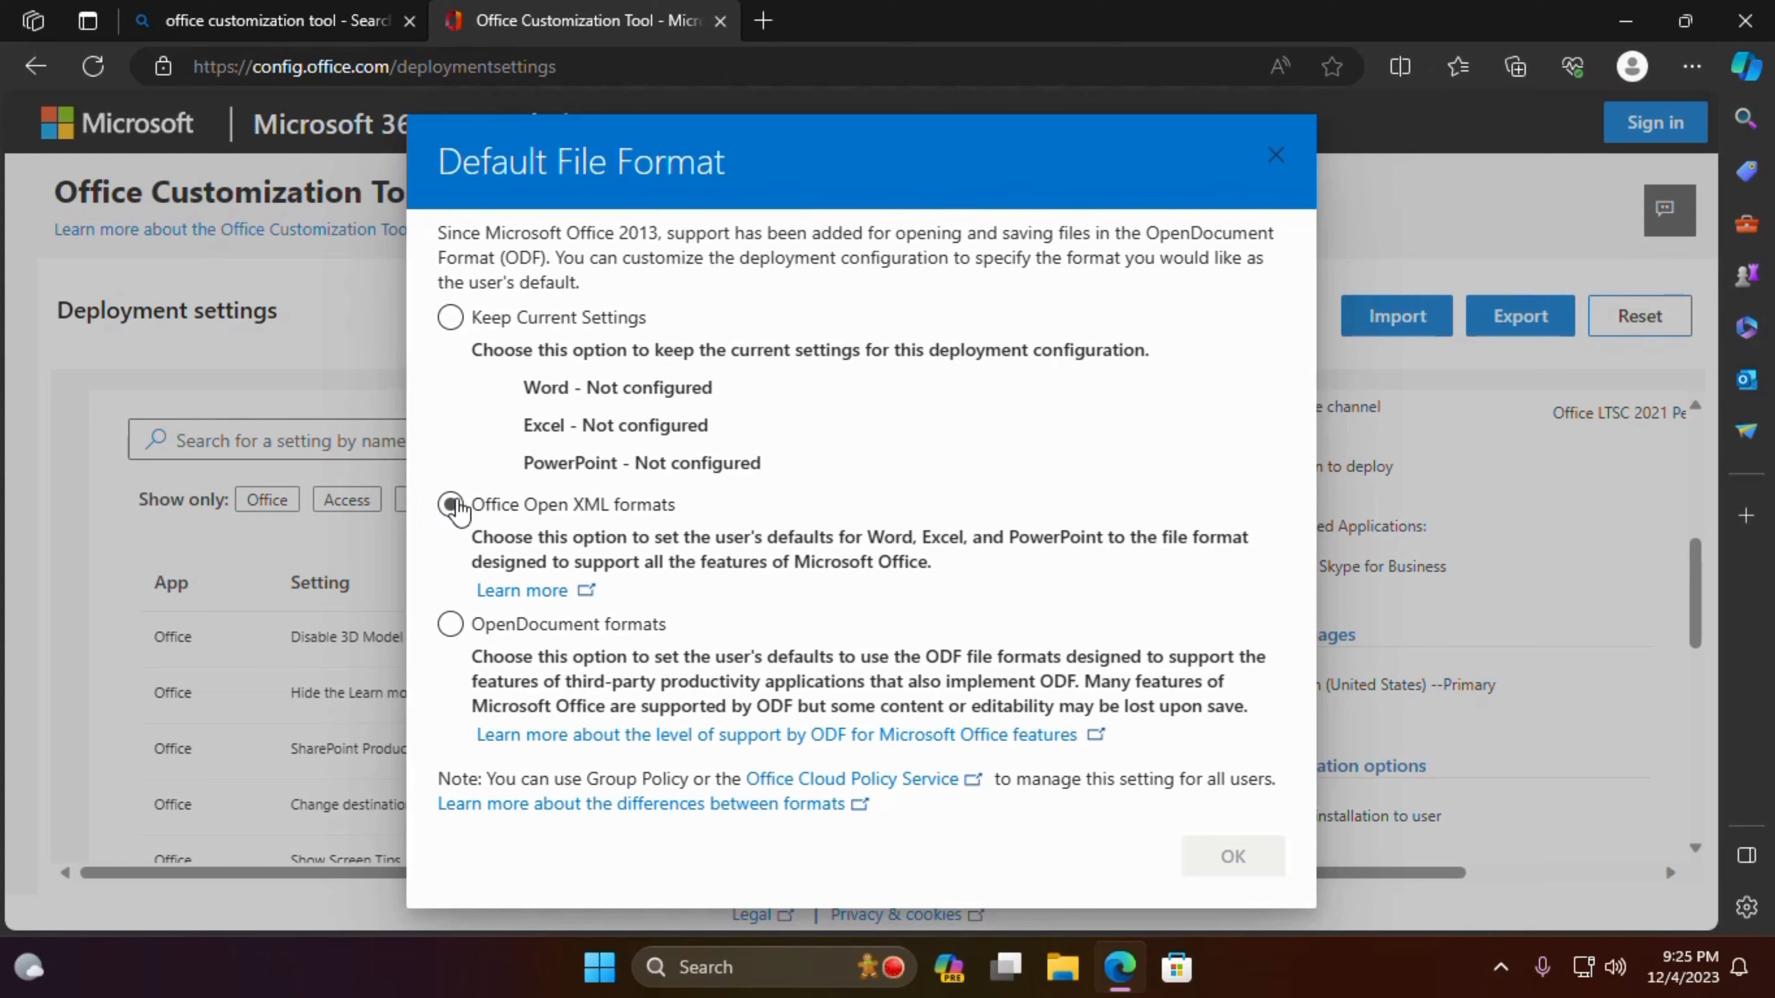
click(453, 506)
click(1233, 857)
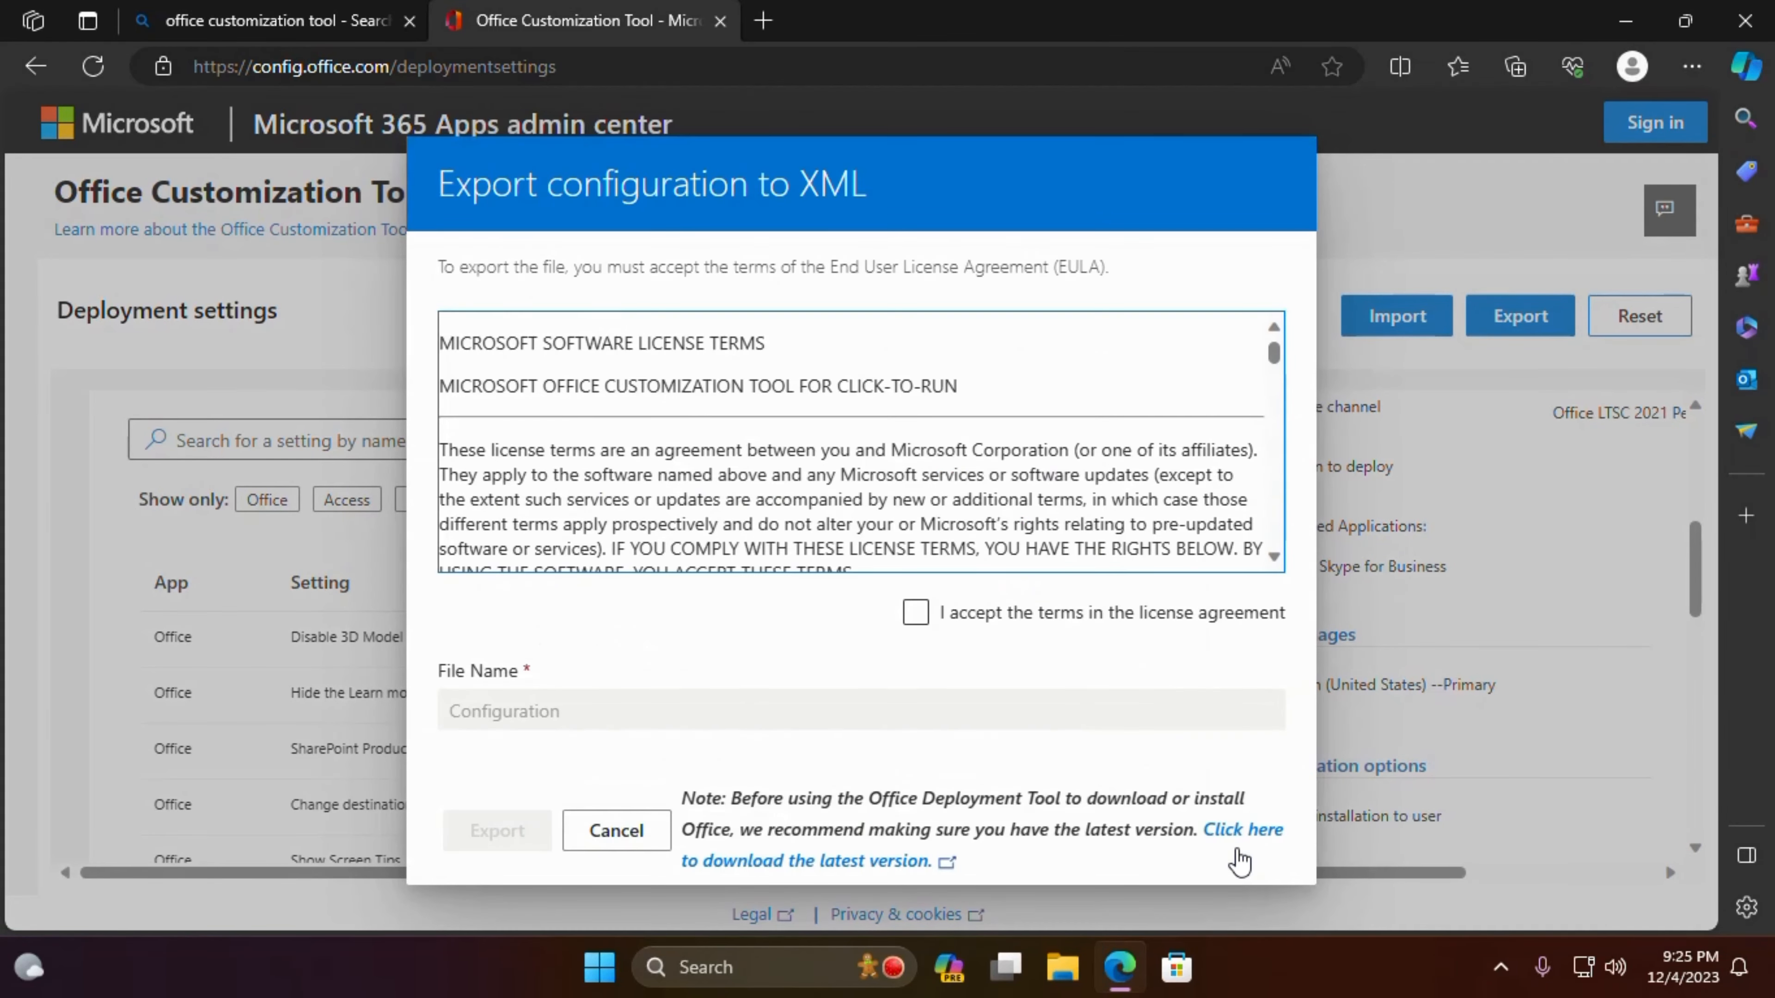
Accept the license agreement terms and export the settings as an XML file named Configuration.
scroll(829, 530, down, 3)
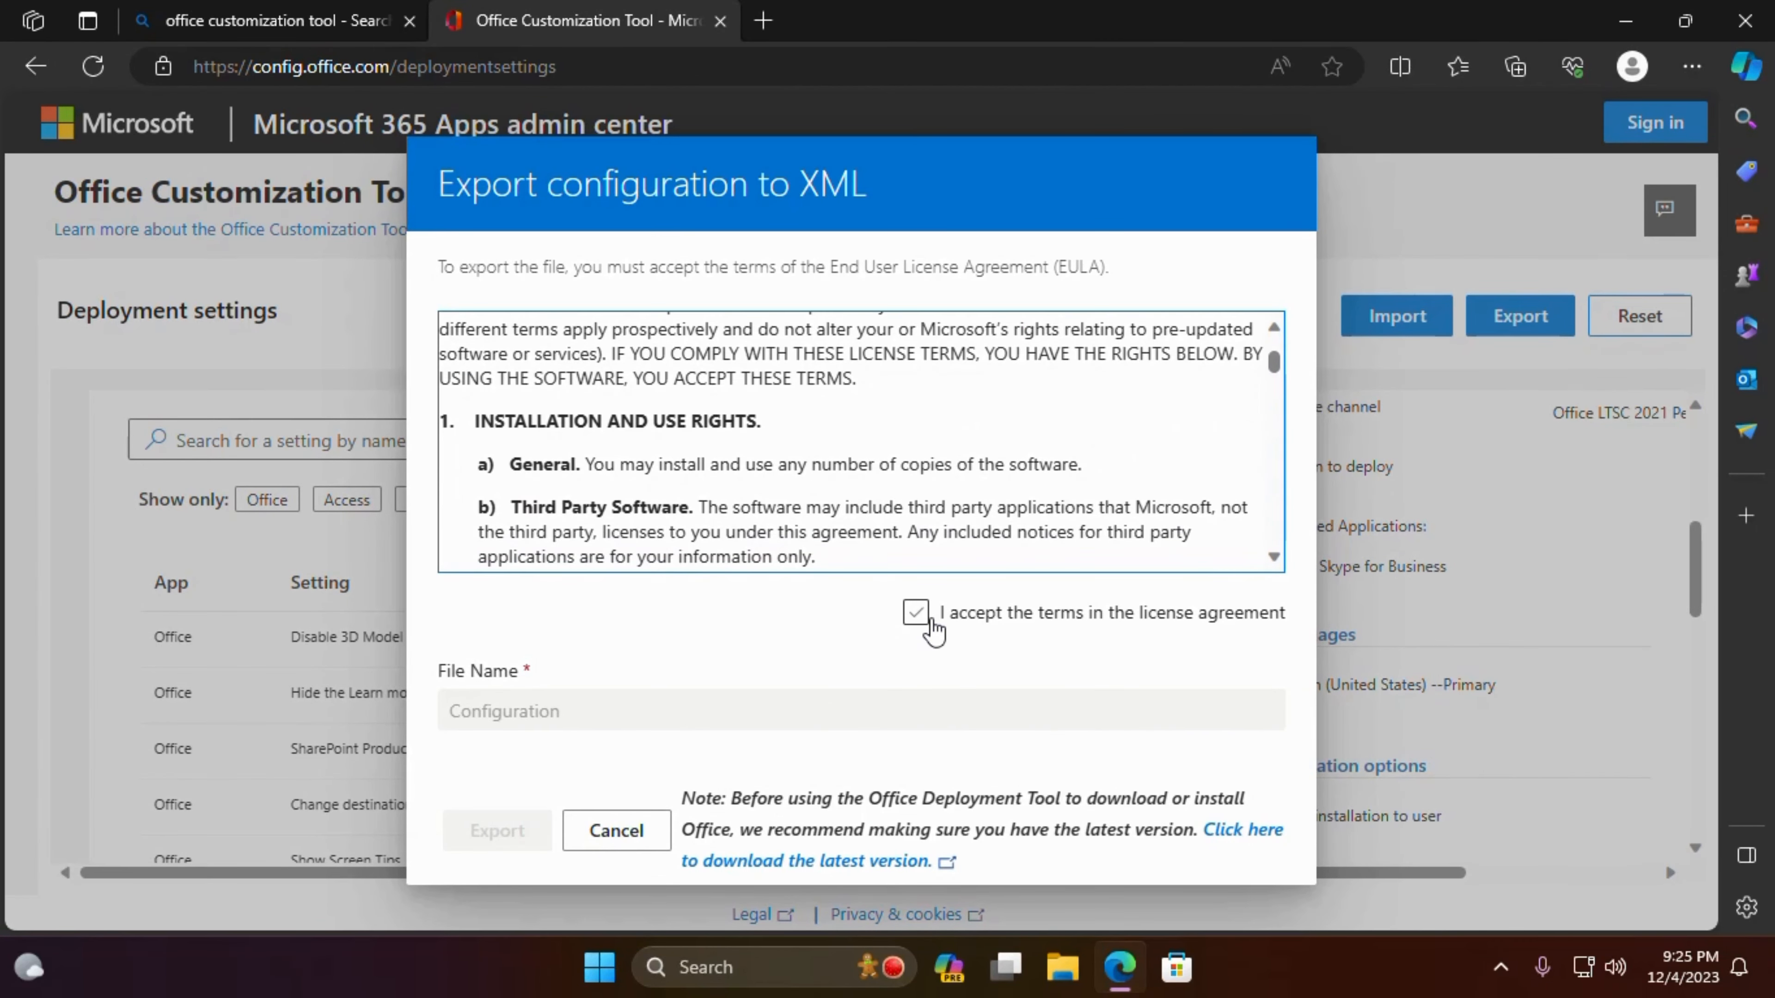
click(916, 613)
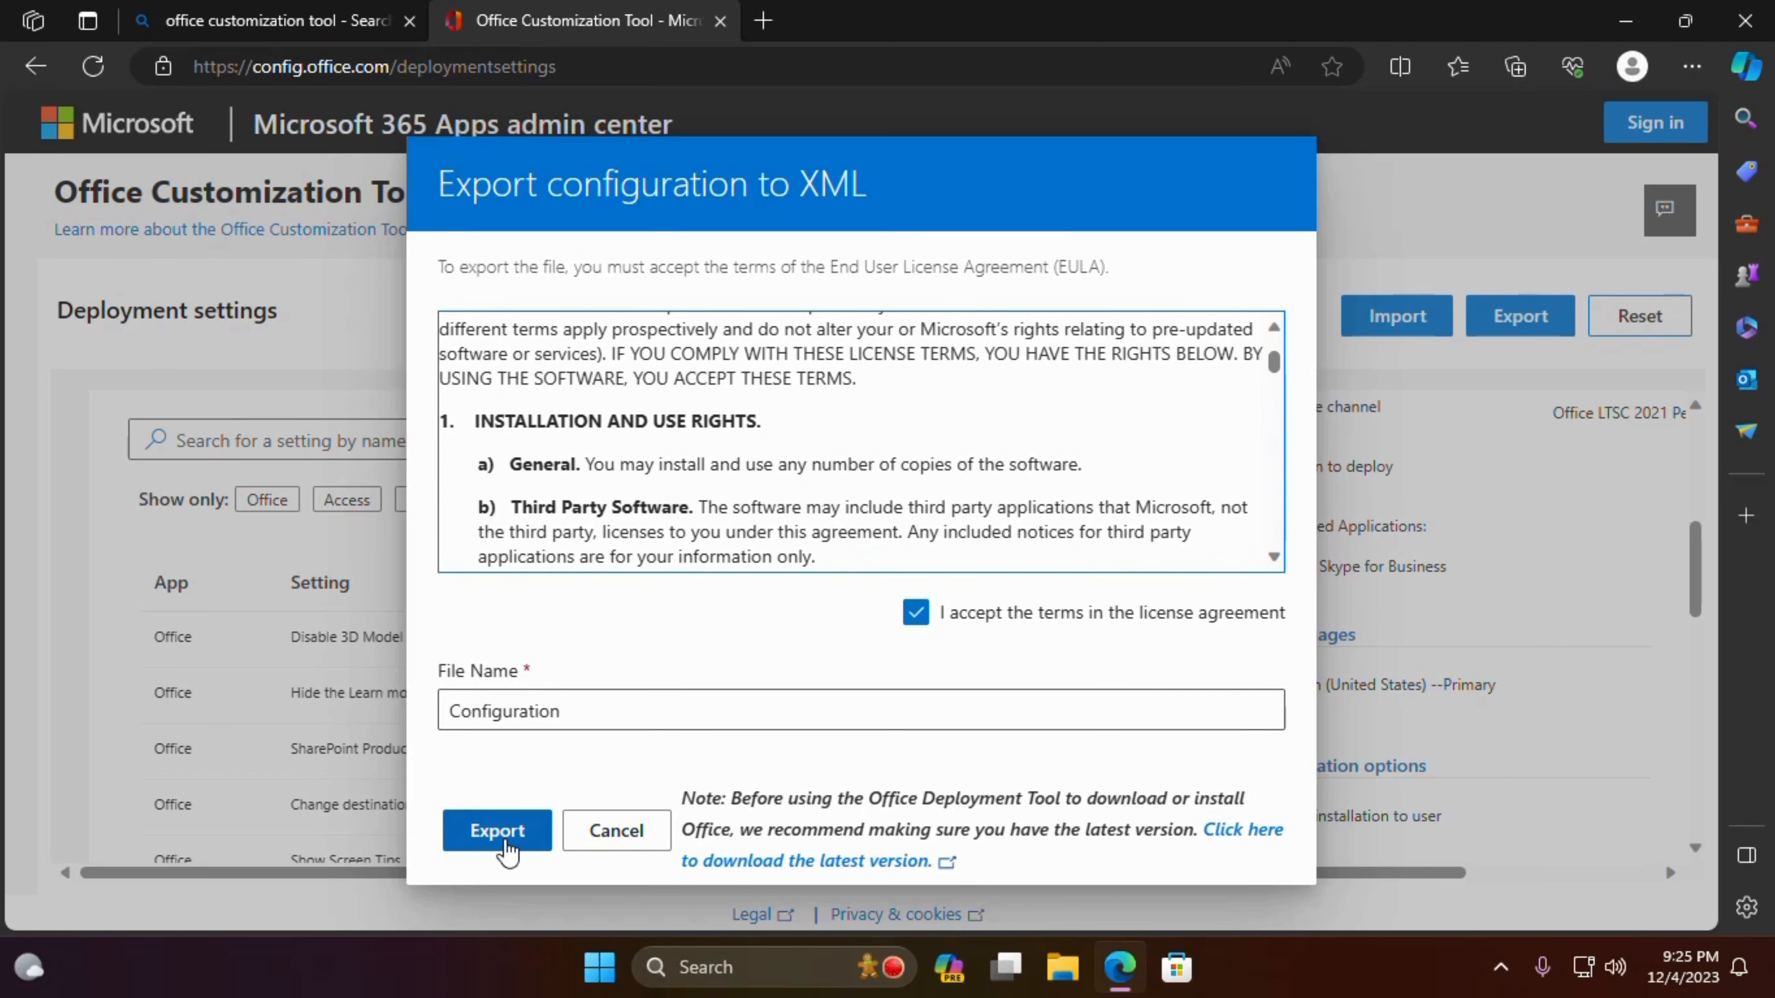
click(497, 831)
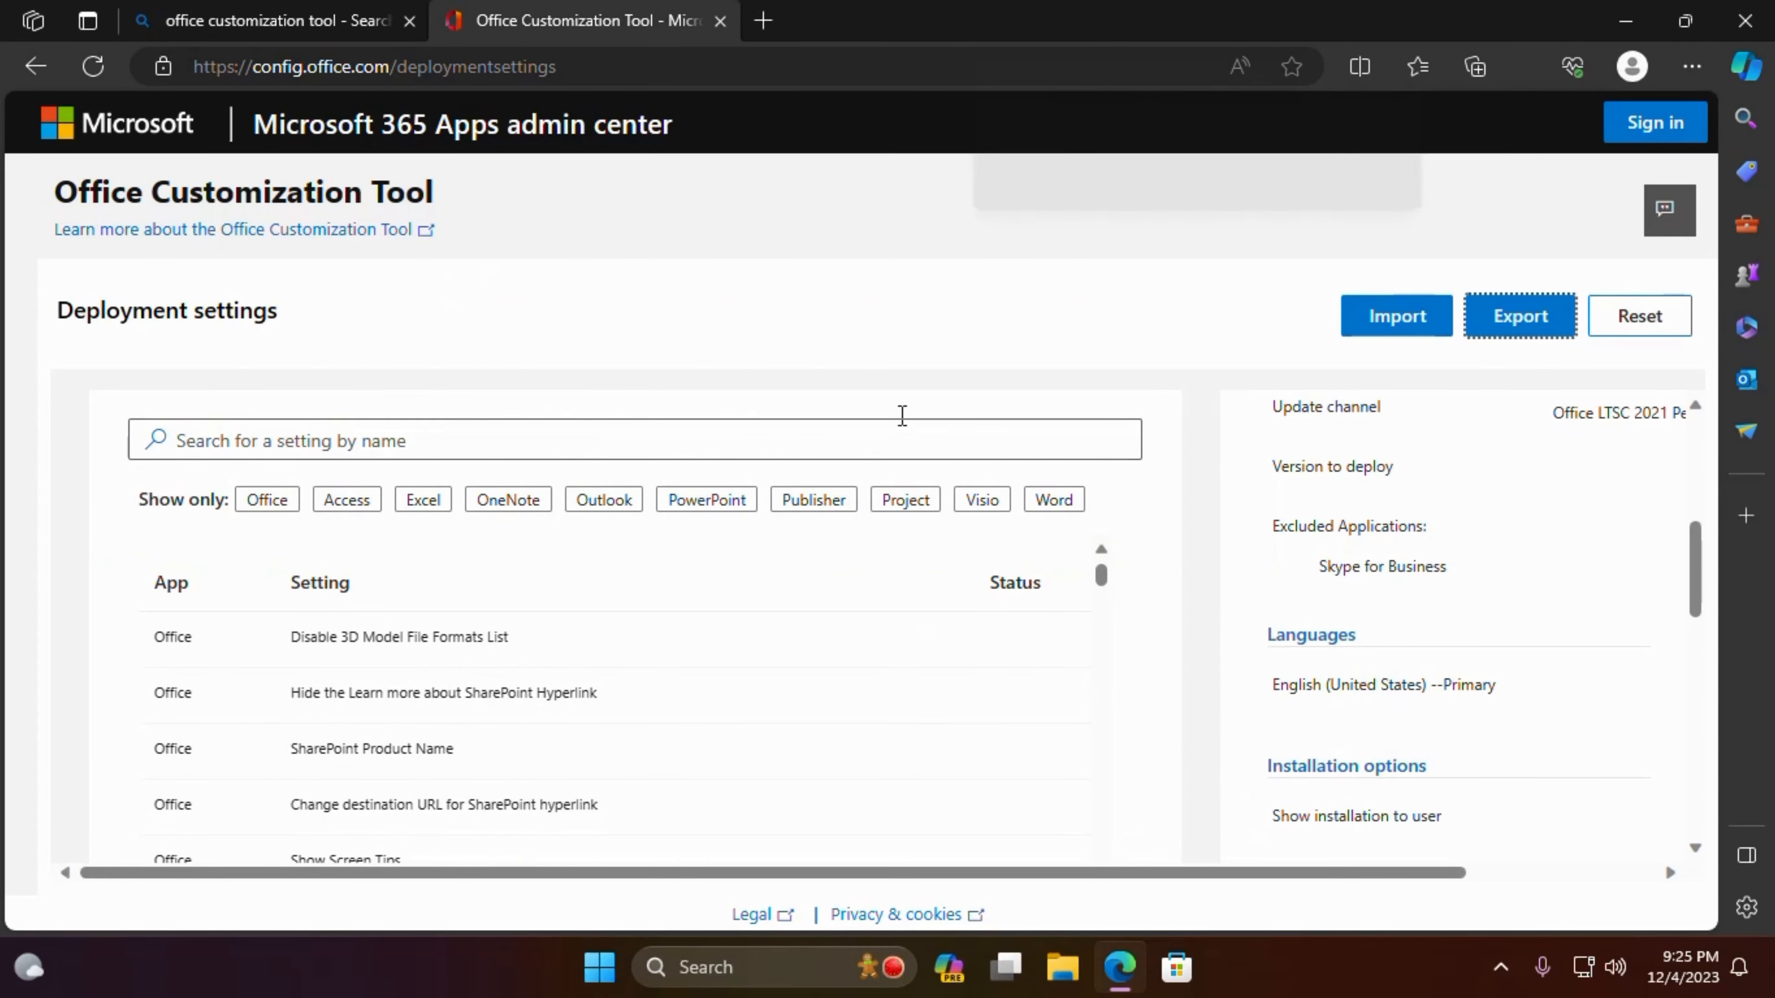
click(1245, 222)
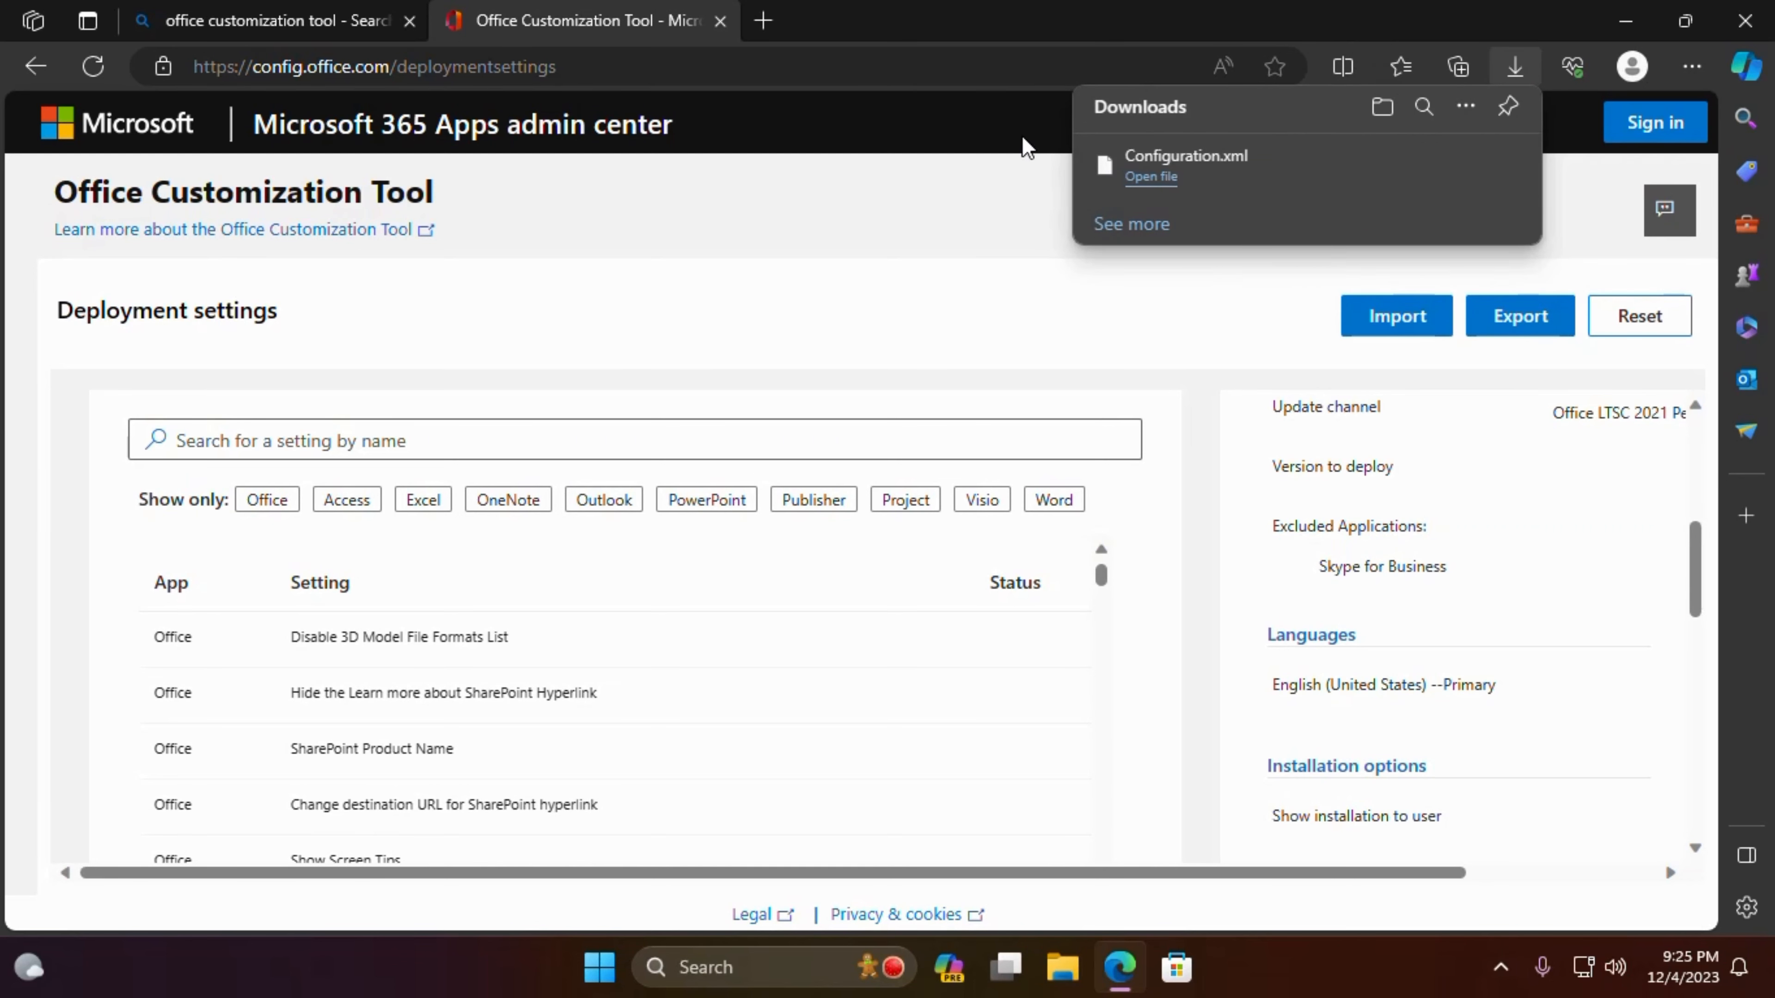
Search the web for "office deployment tool" in a new browser tab.
click(764, 21)
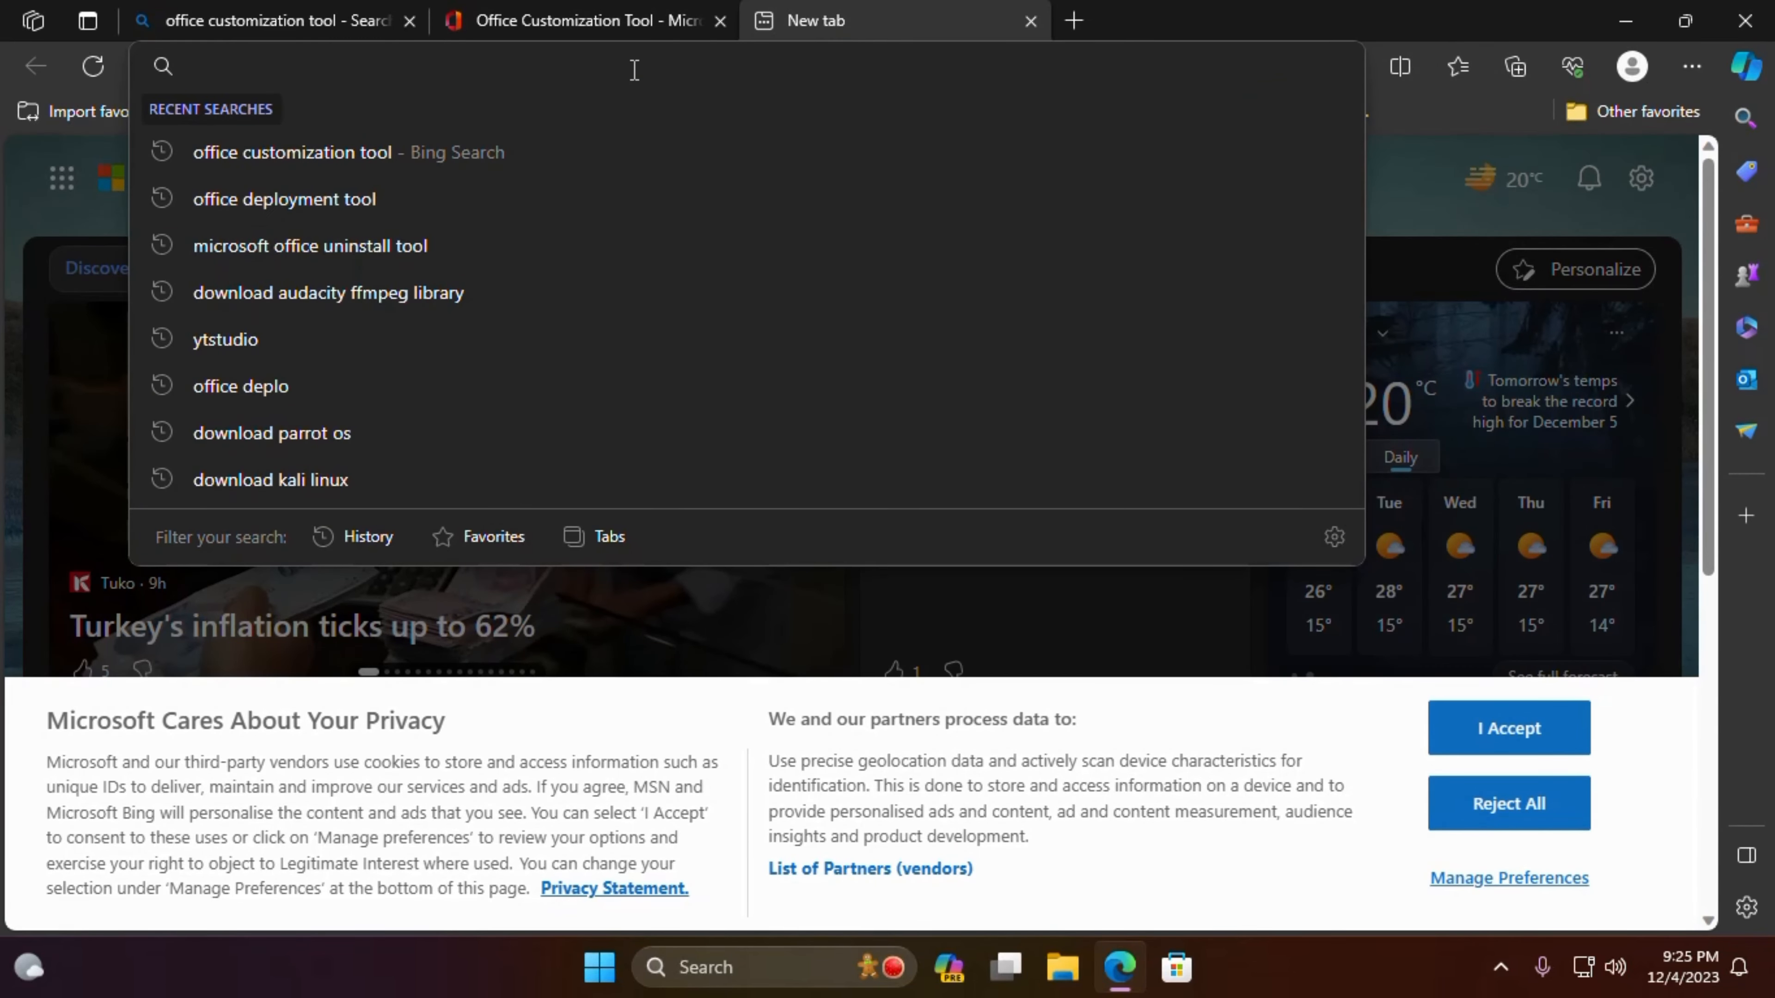
text(office)
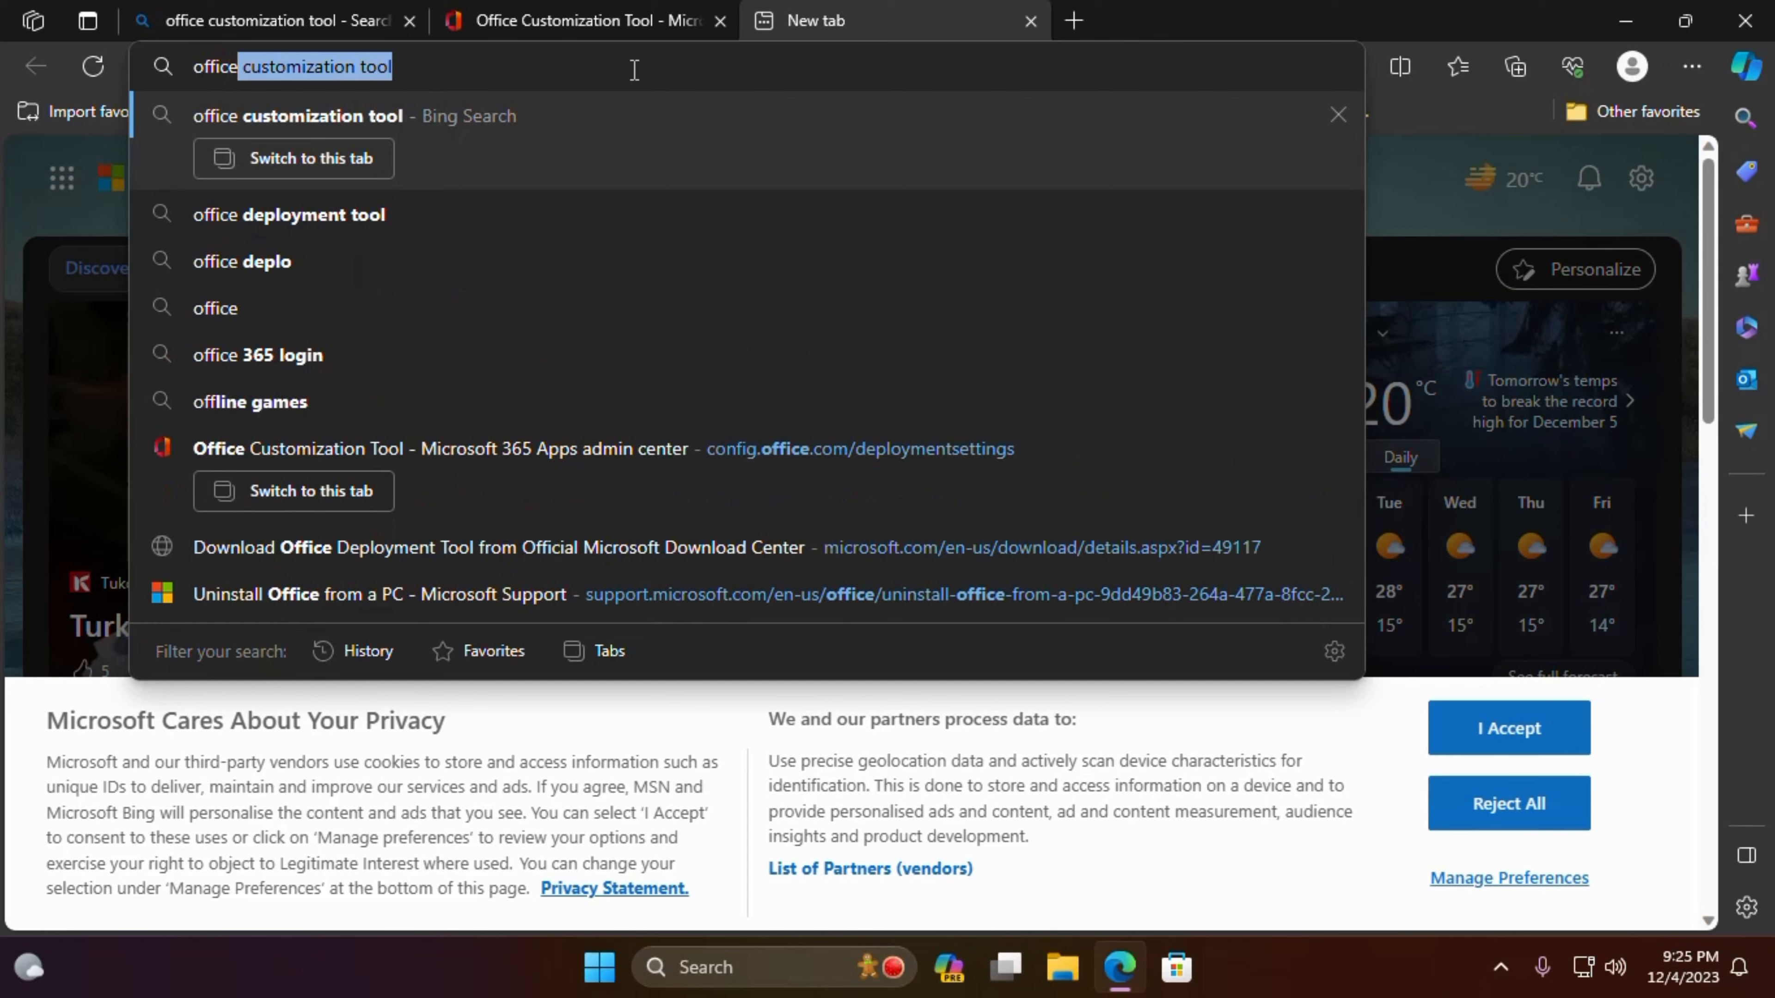
text( deploy)
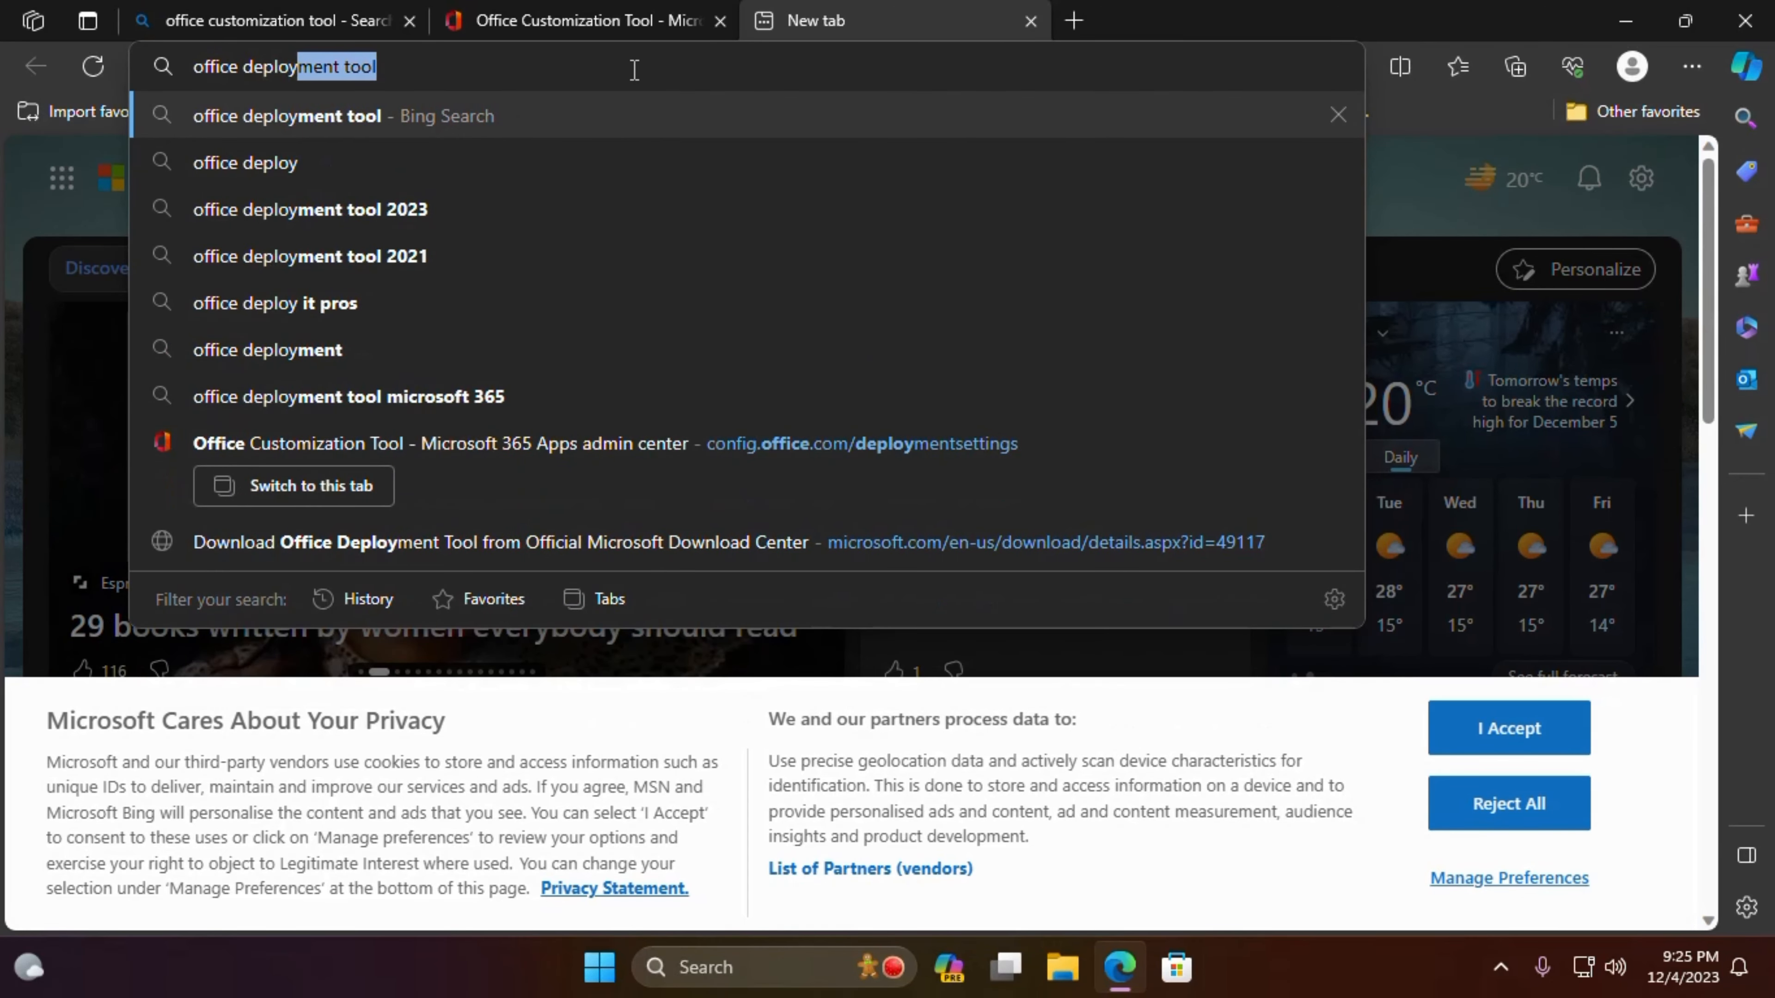
text(ment tool)
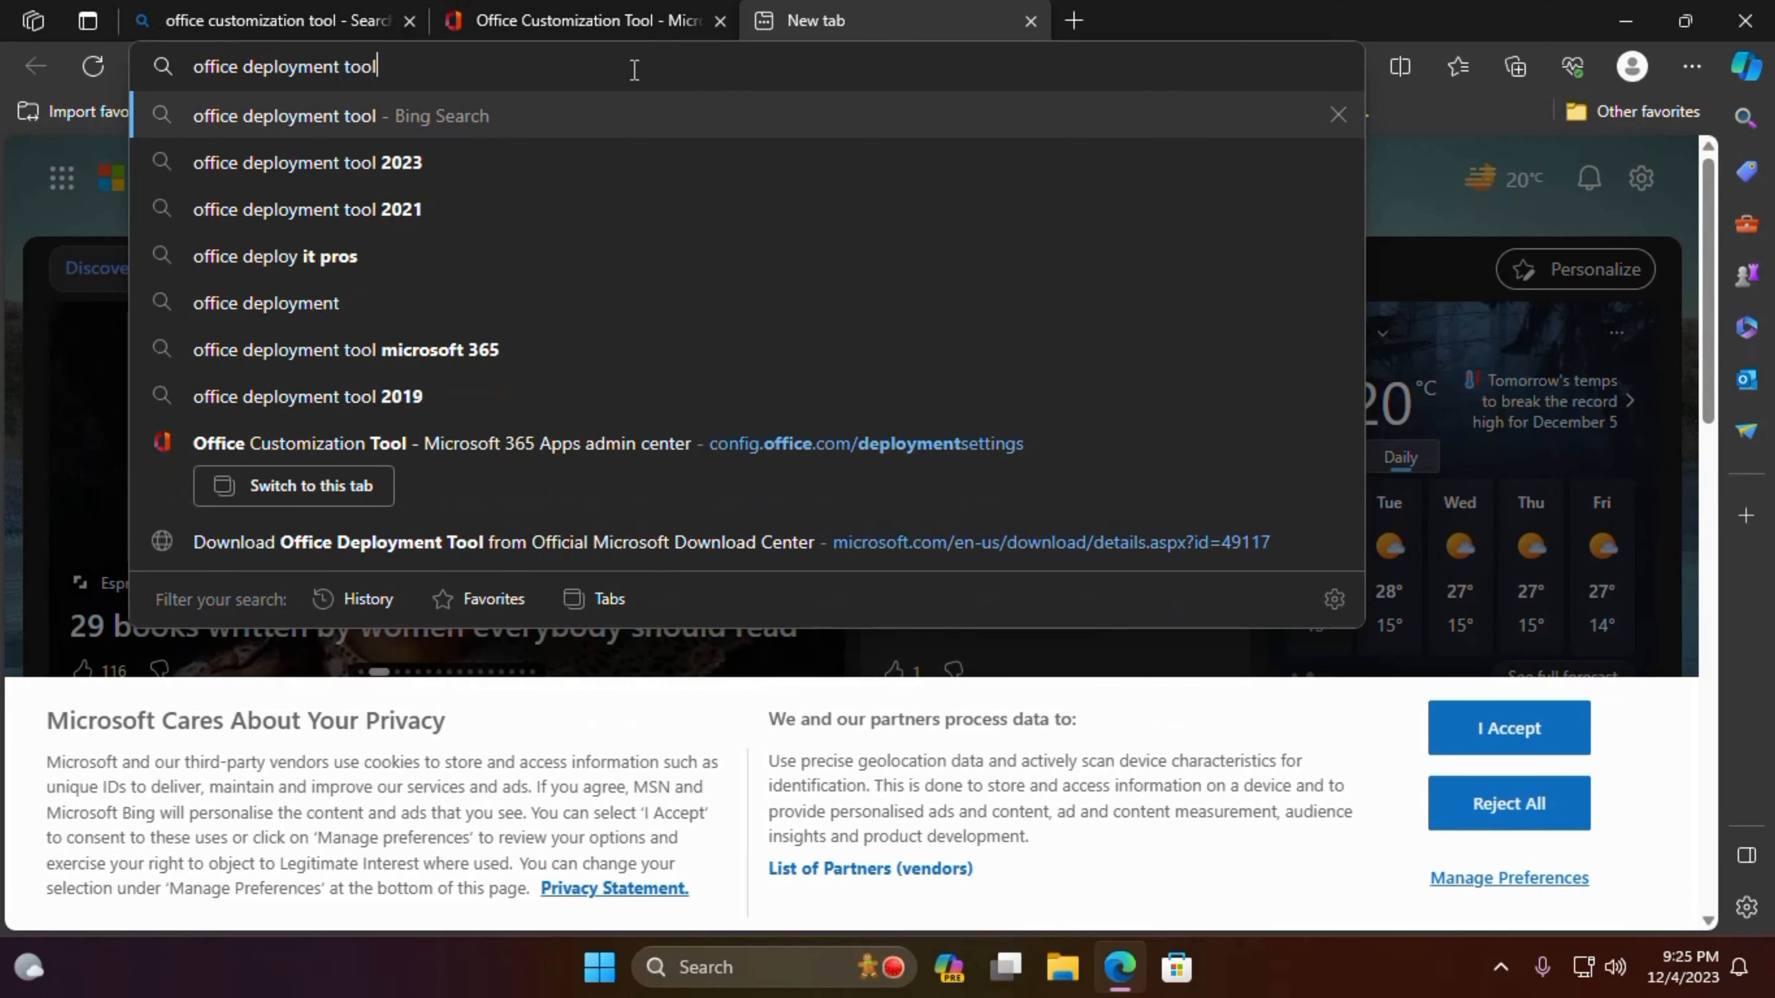
key(Return)
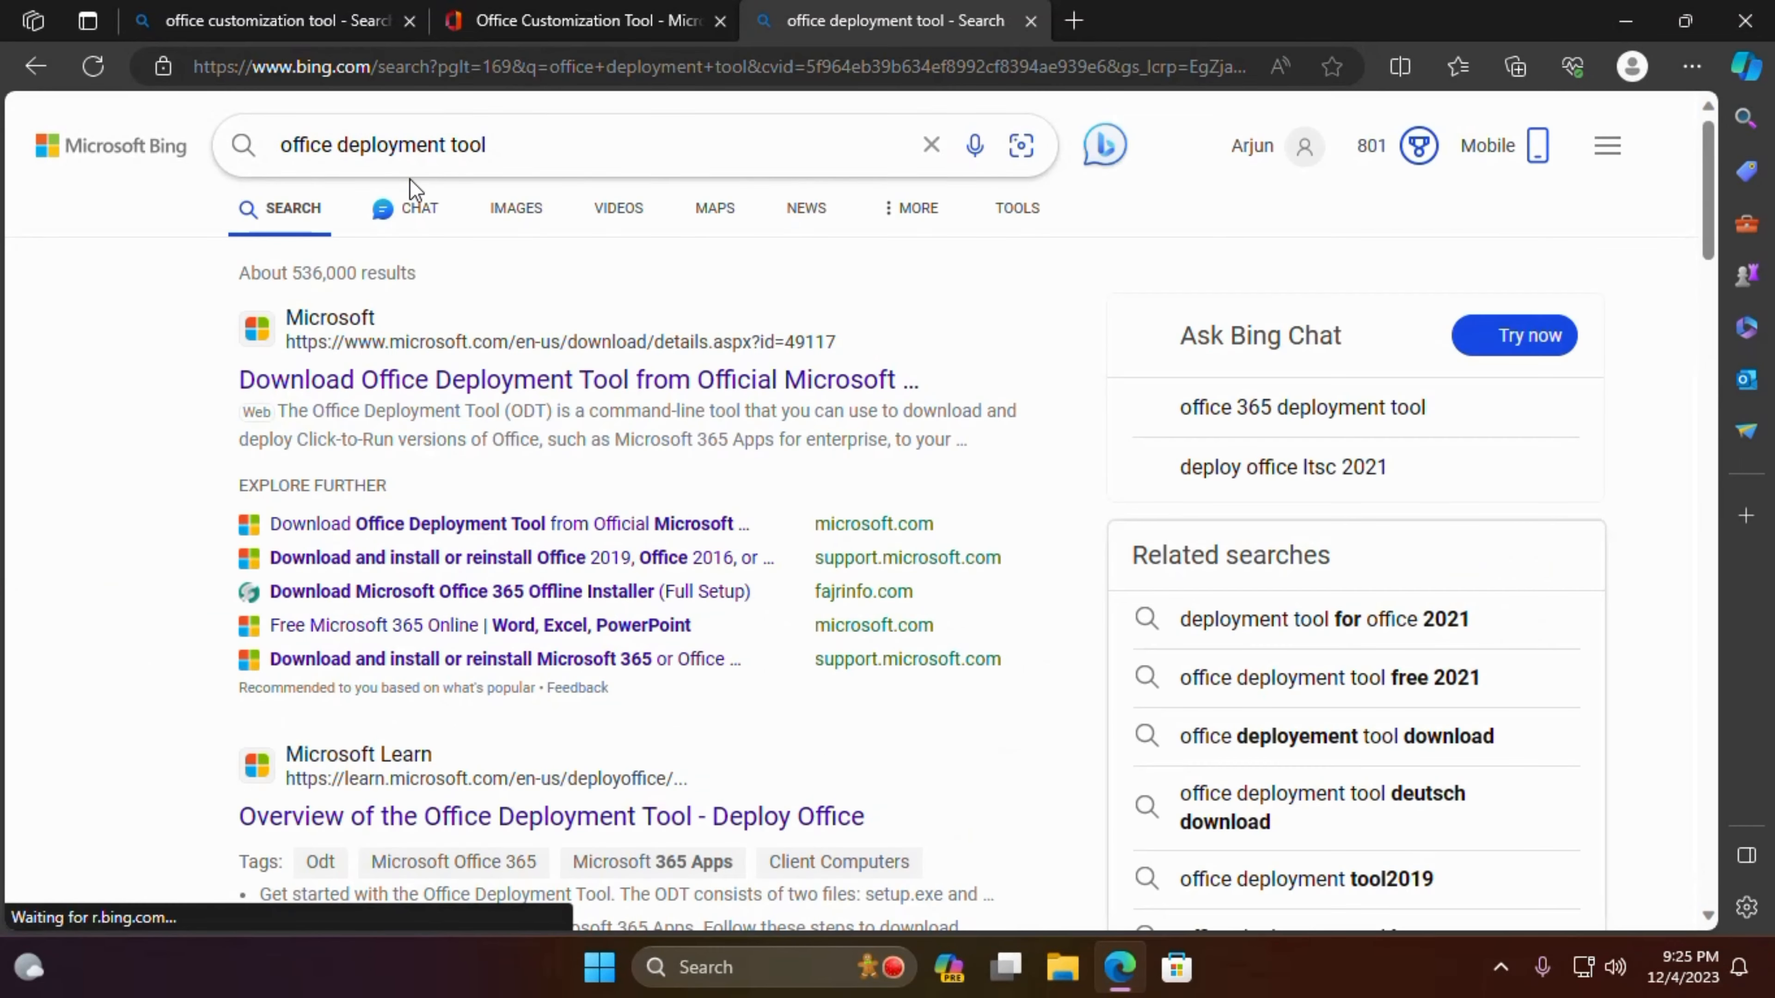
Download the English Office Deployment Tool from the official Microsoft download page and close the browser.
click(472, 384)
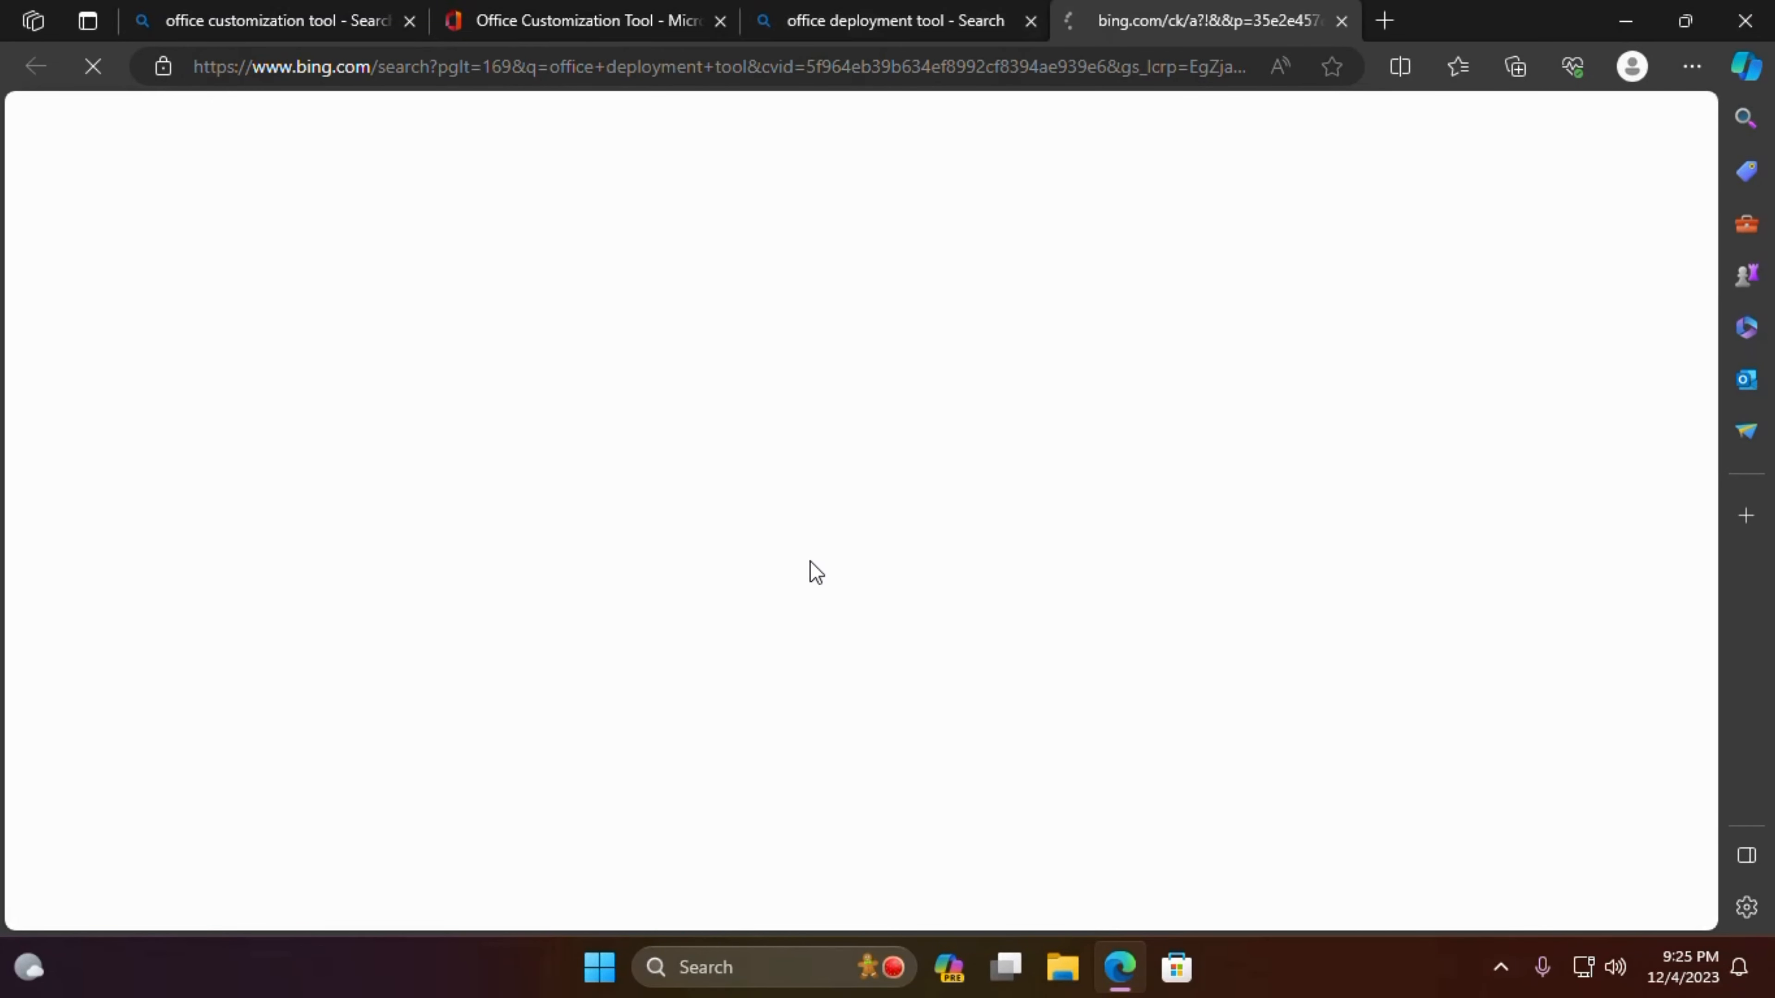
scroll(705, 503, down, 3)
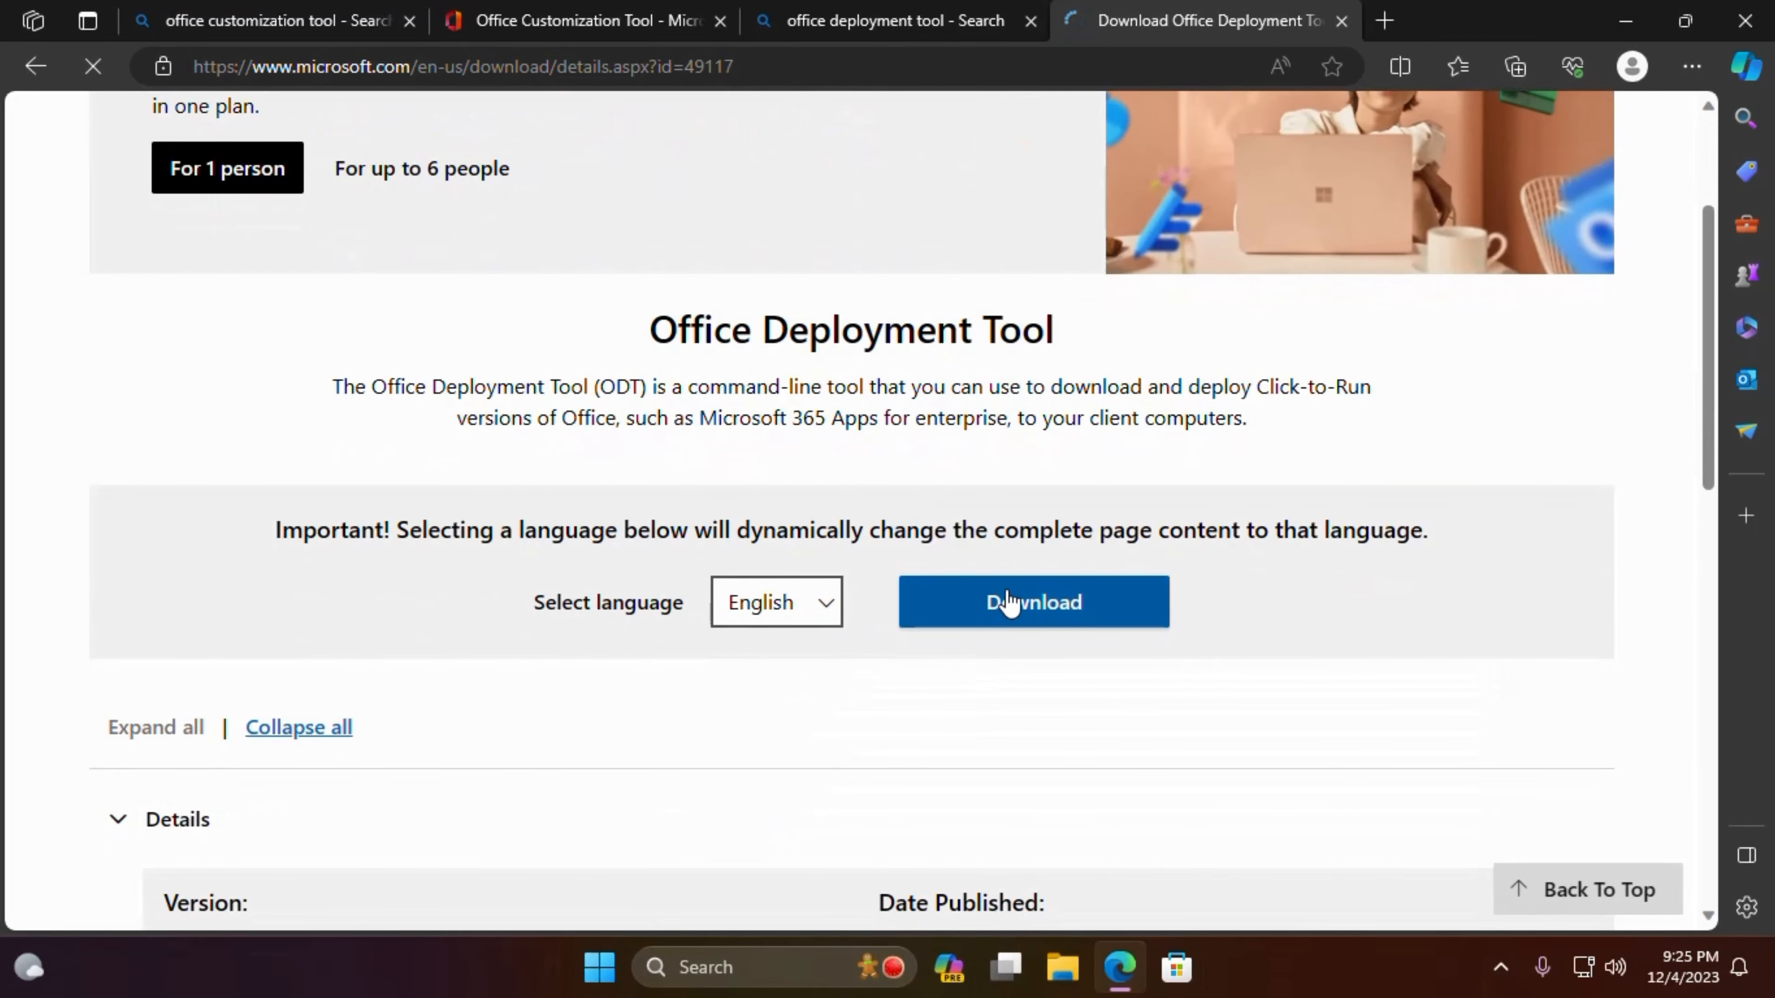
click(1010, 602)
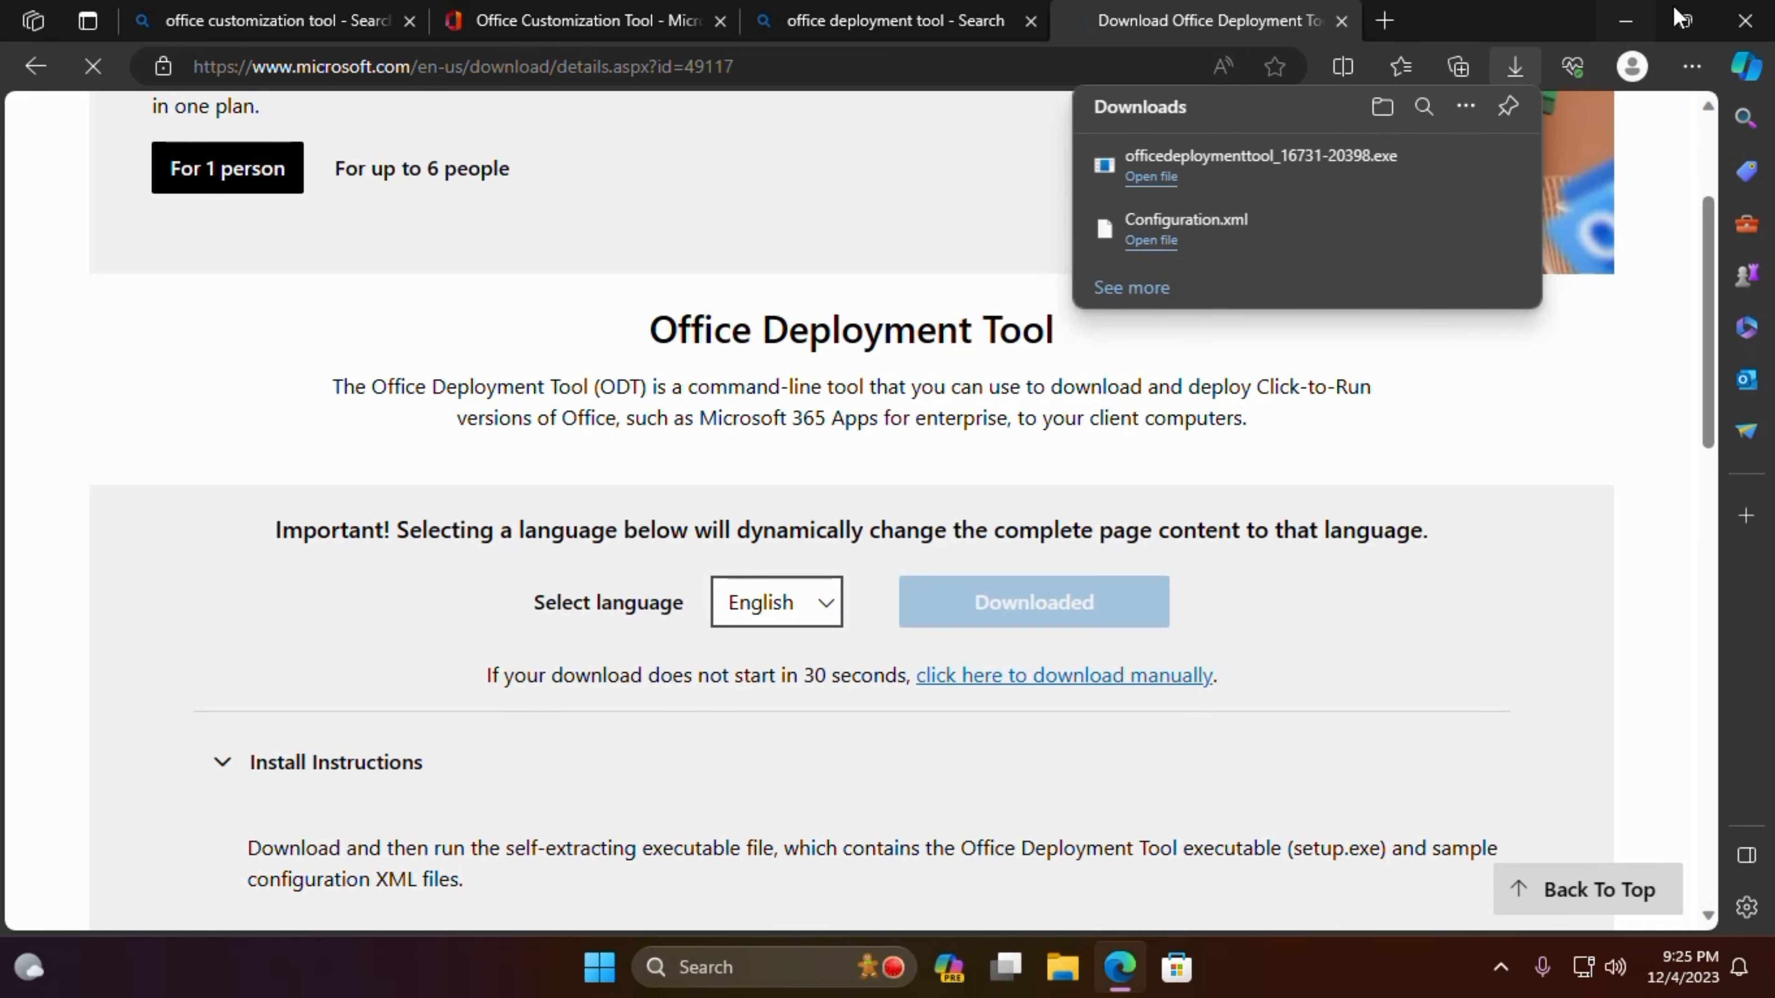
click(1747, 20)
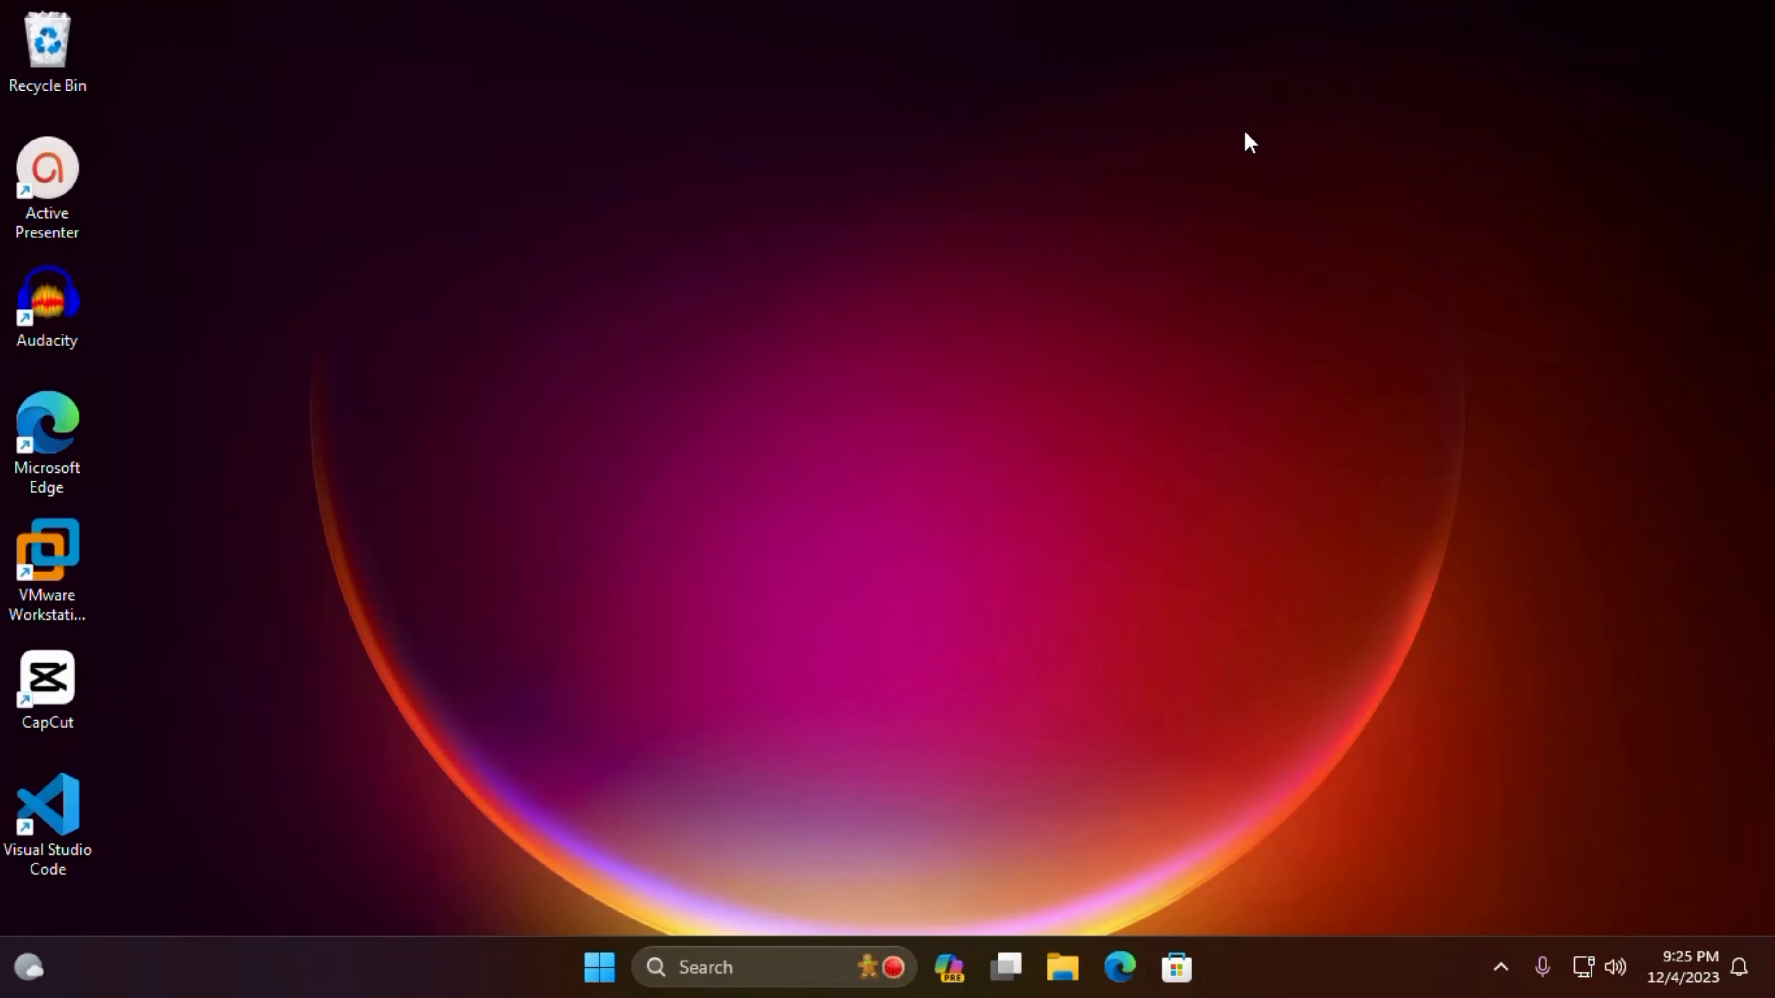
right_click(1197, 141)
click(1230, 245)
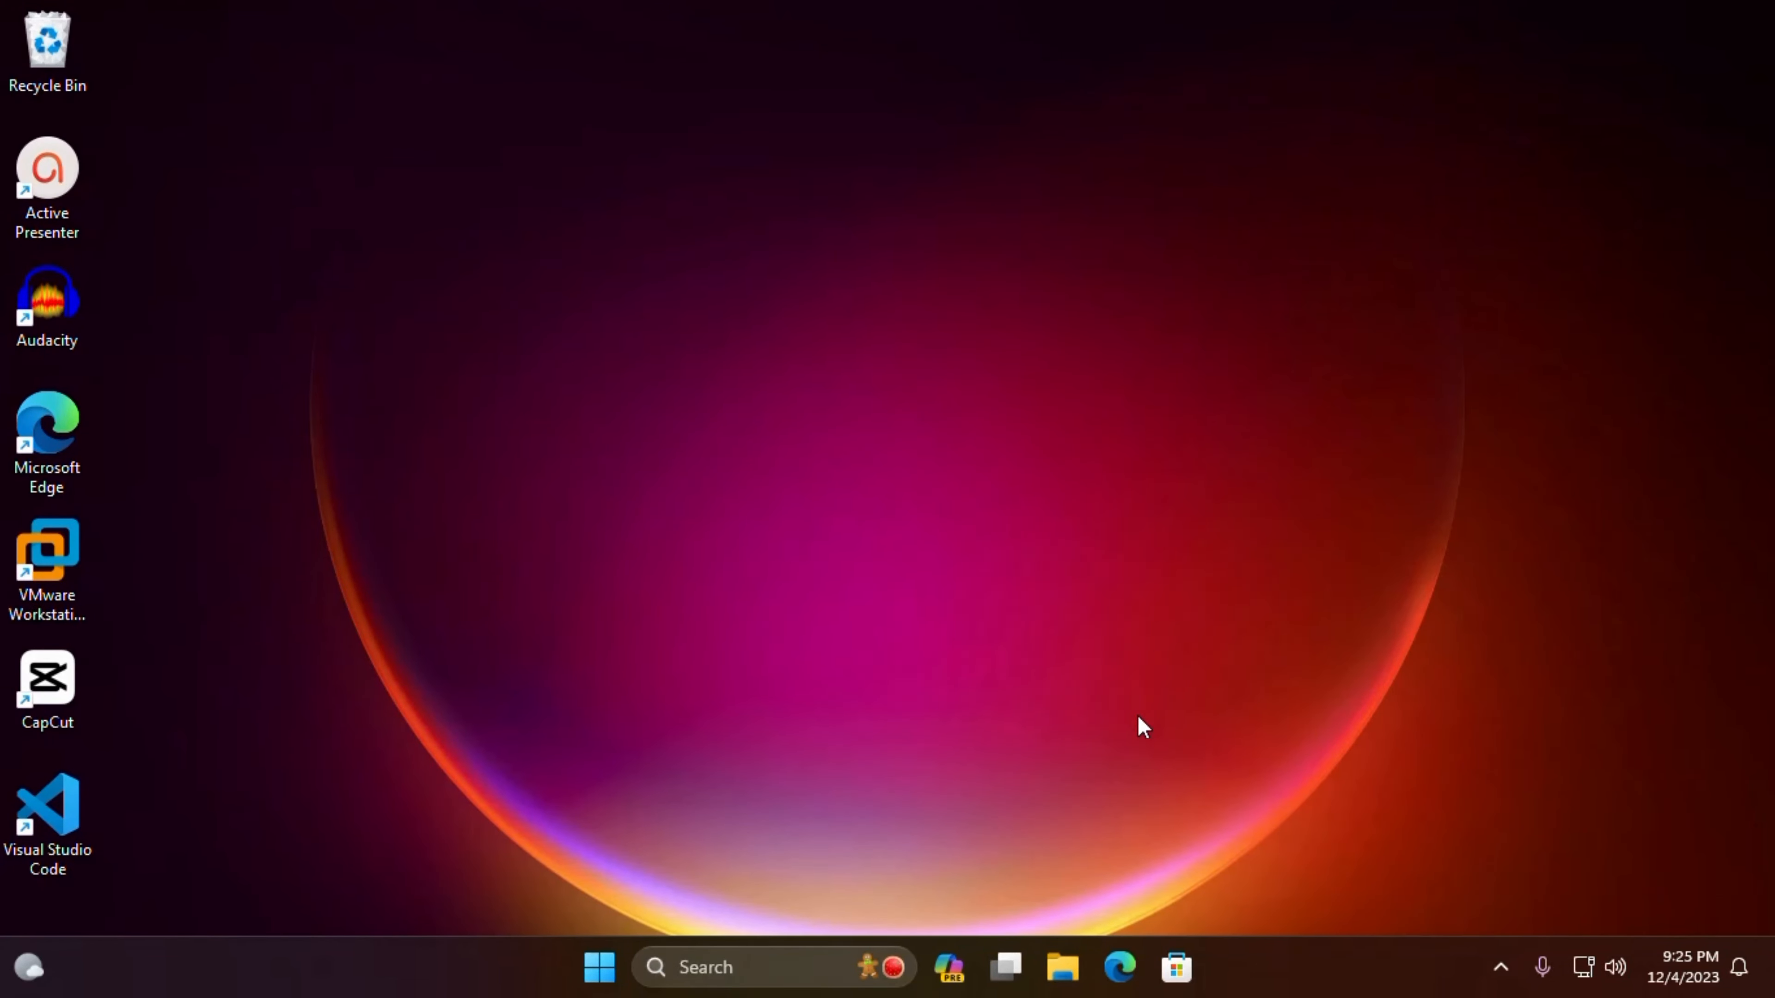
Create a new folder named office inside the Downloads folder in File Explorer.
click(1060, 979)
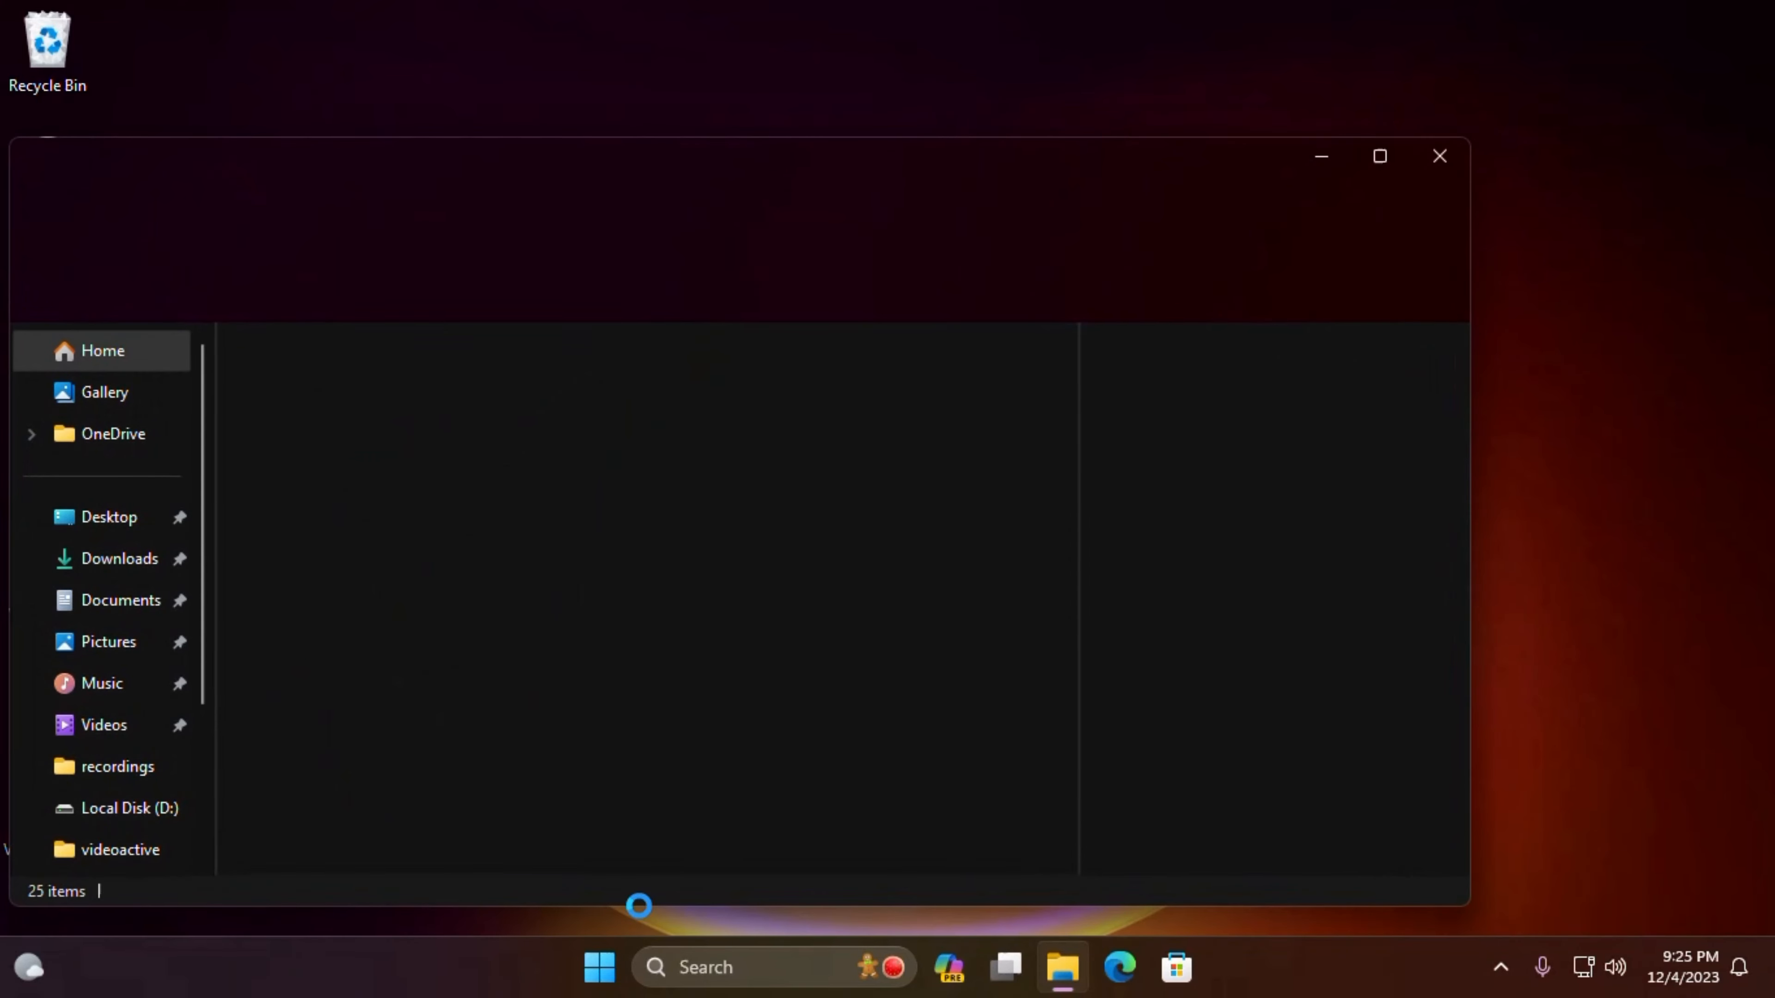
click(98, 563)
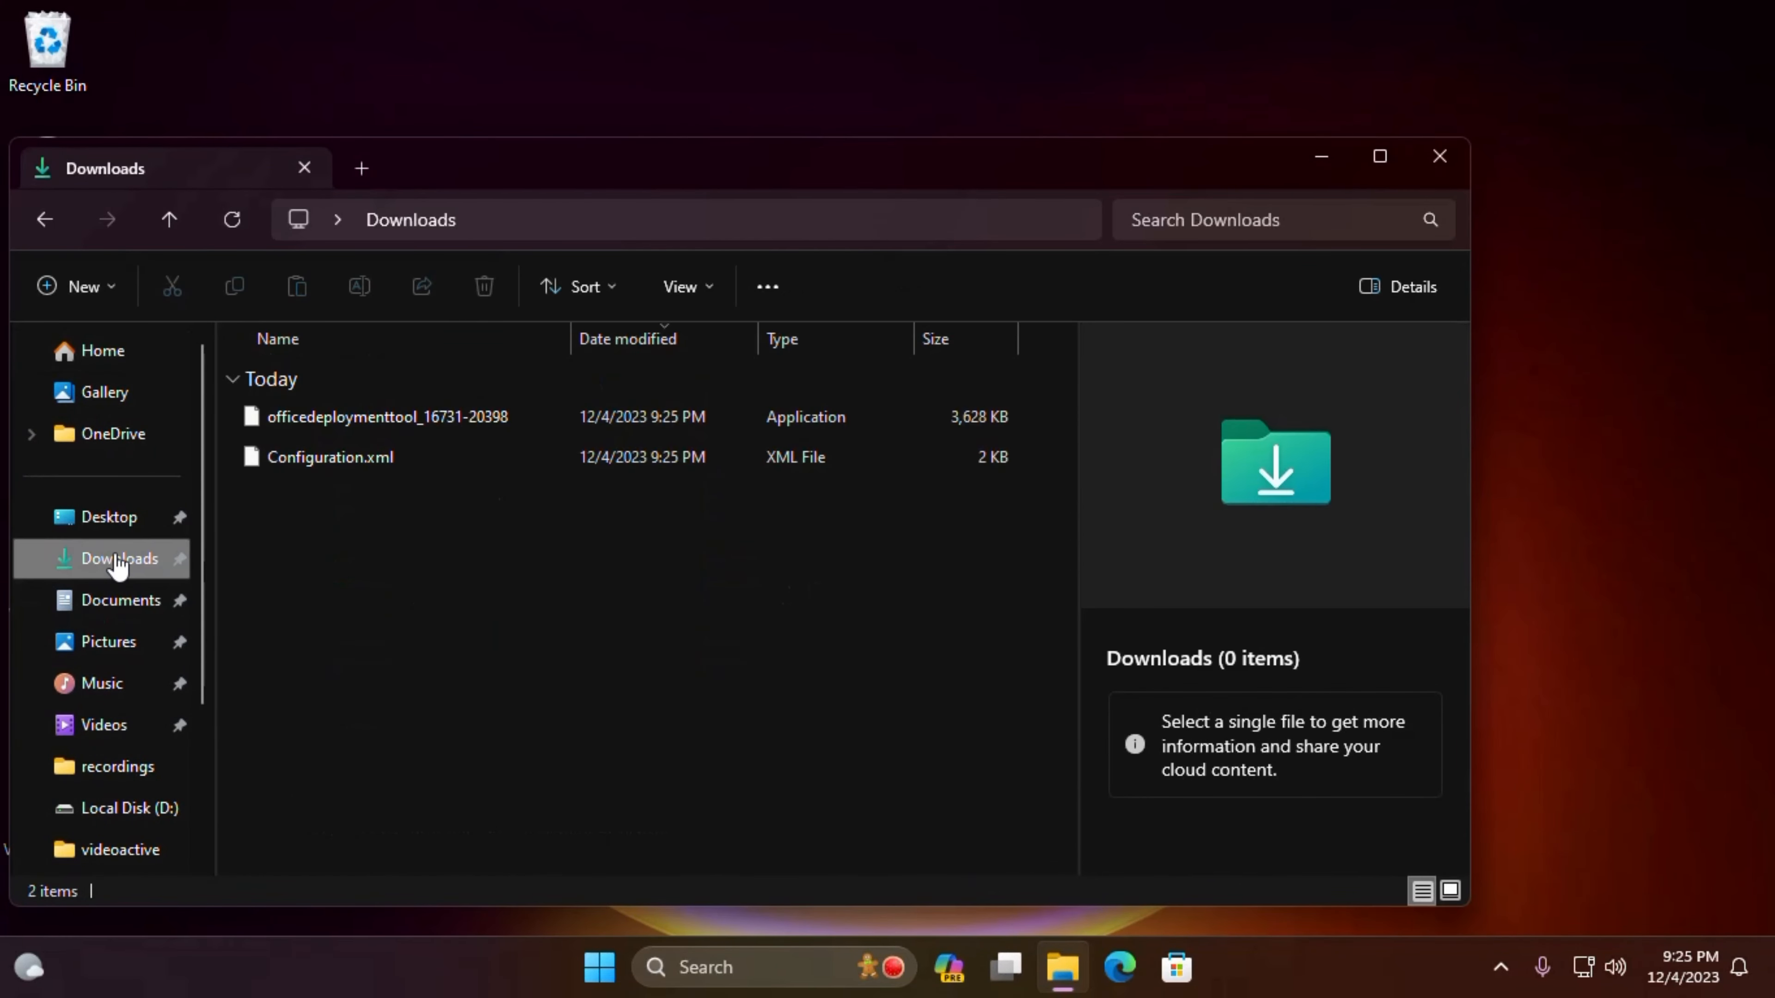
right_click(442, 546)
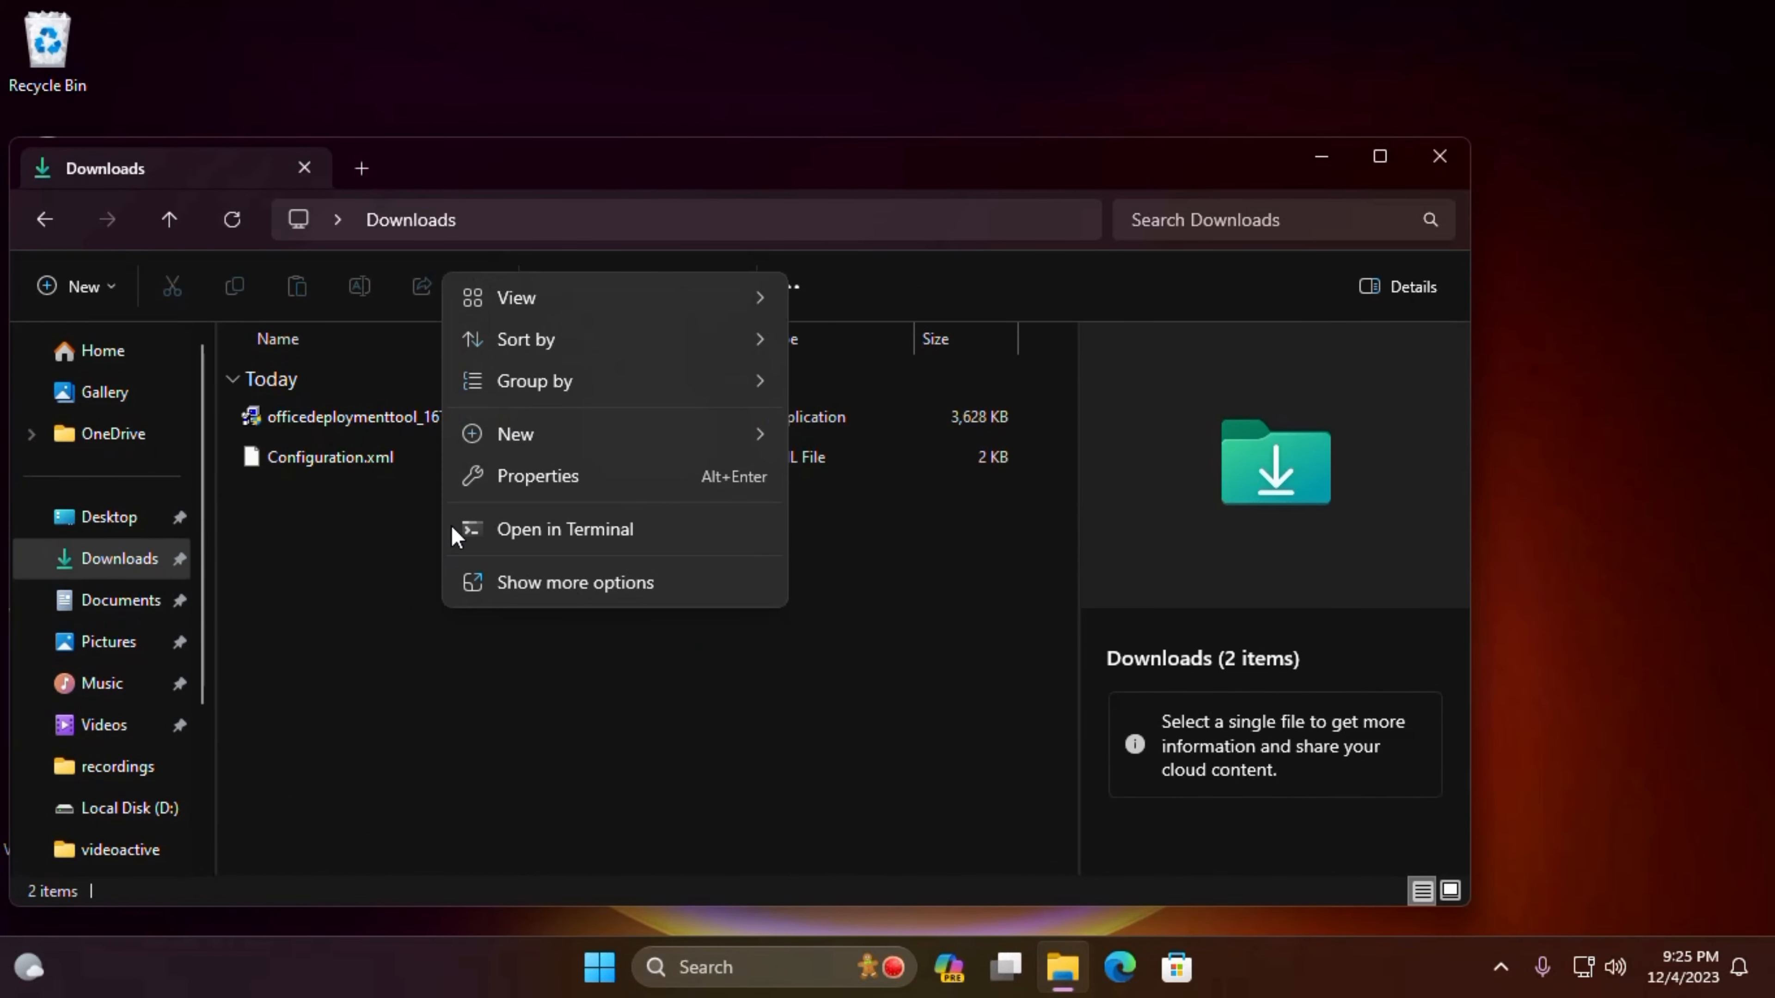
mouse_move(518, 437)
click(843, 429)
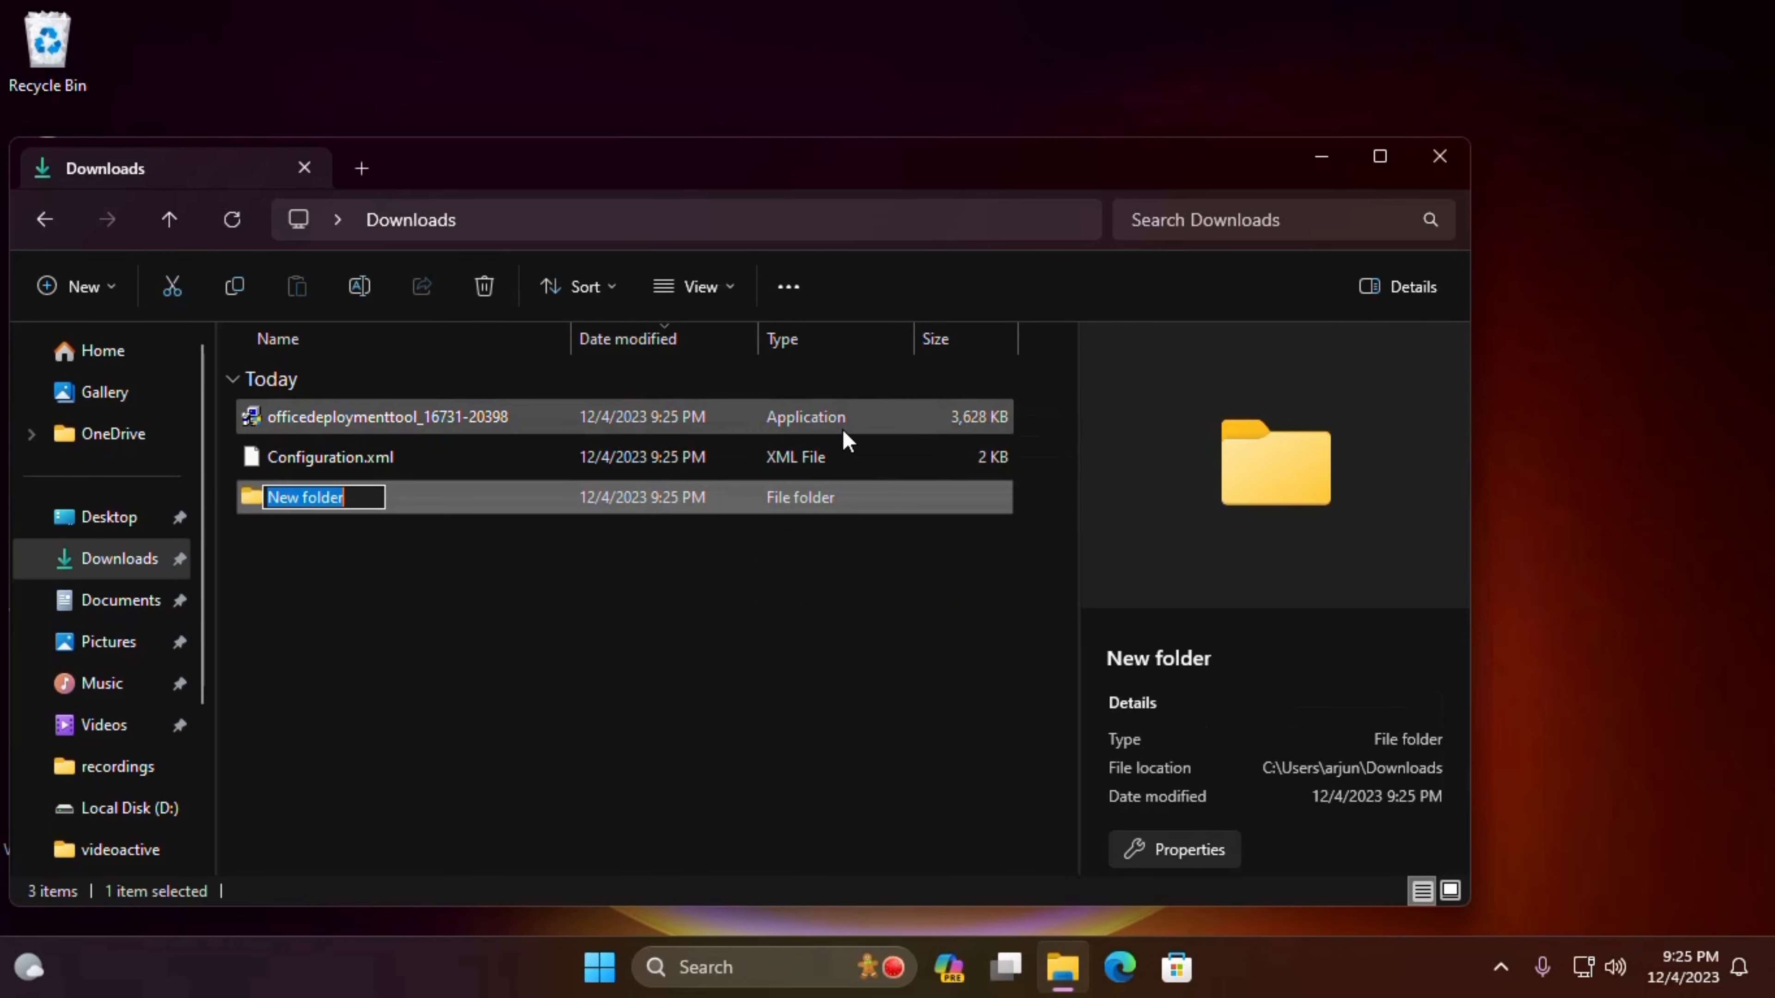
text(office)
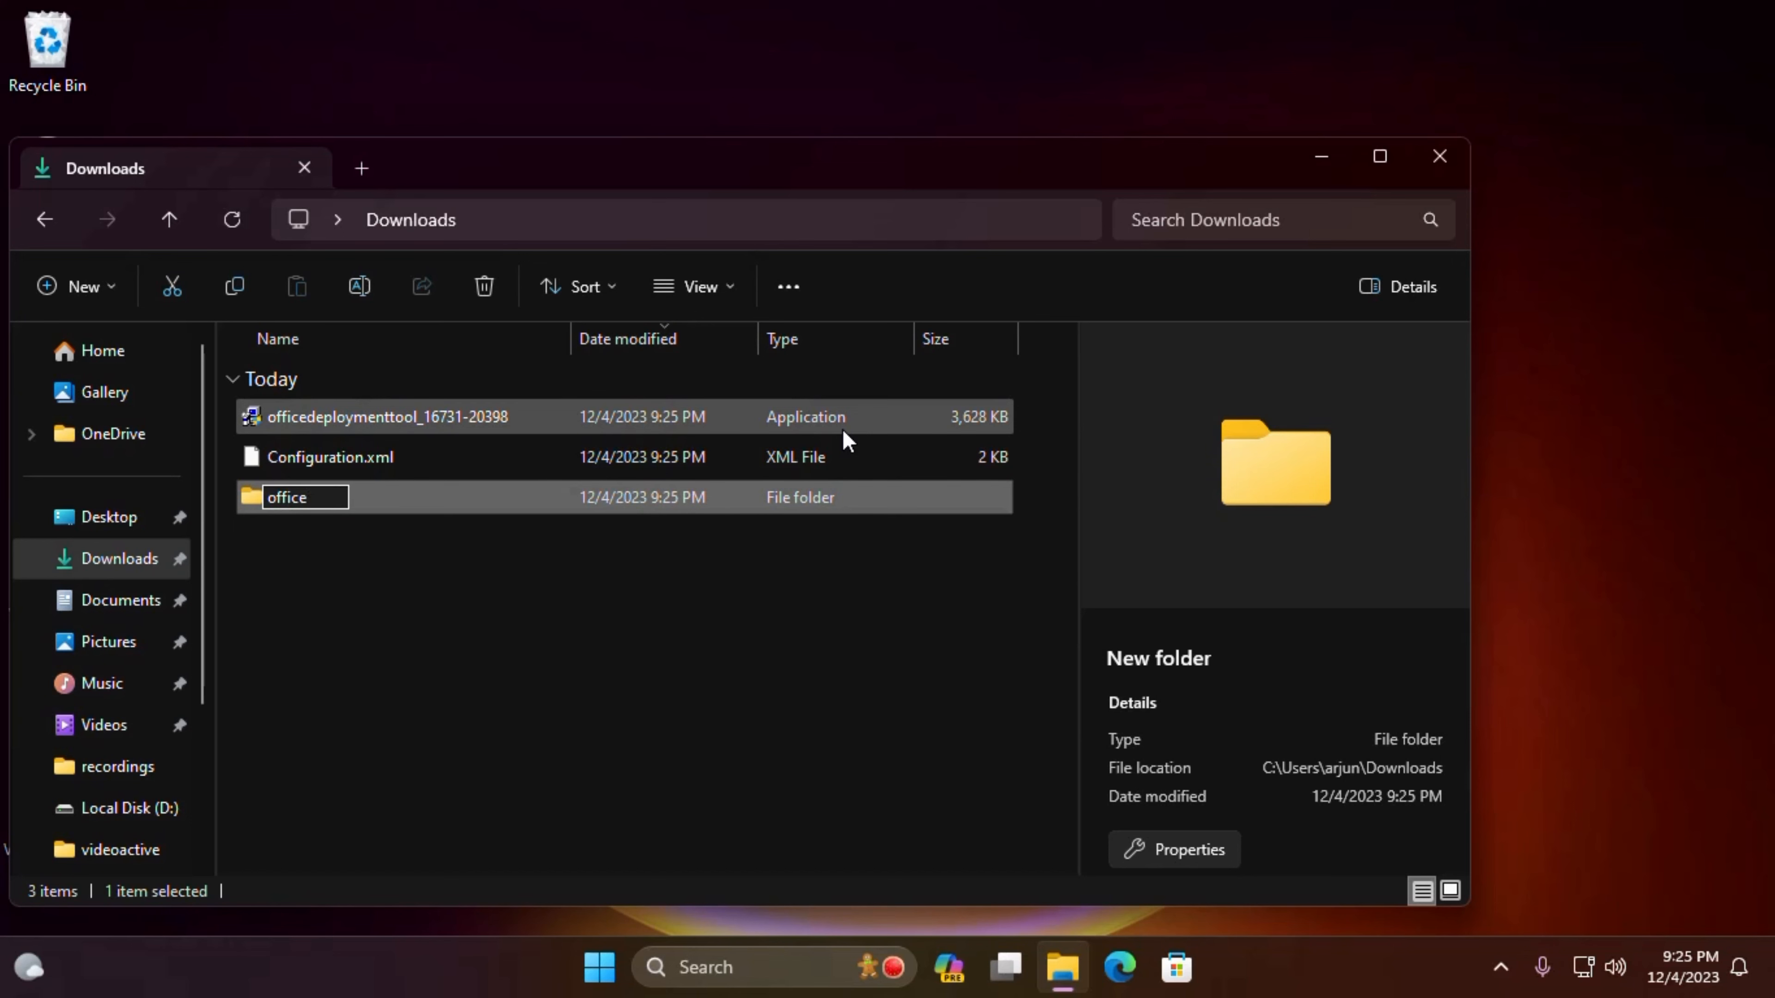
key(Return)
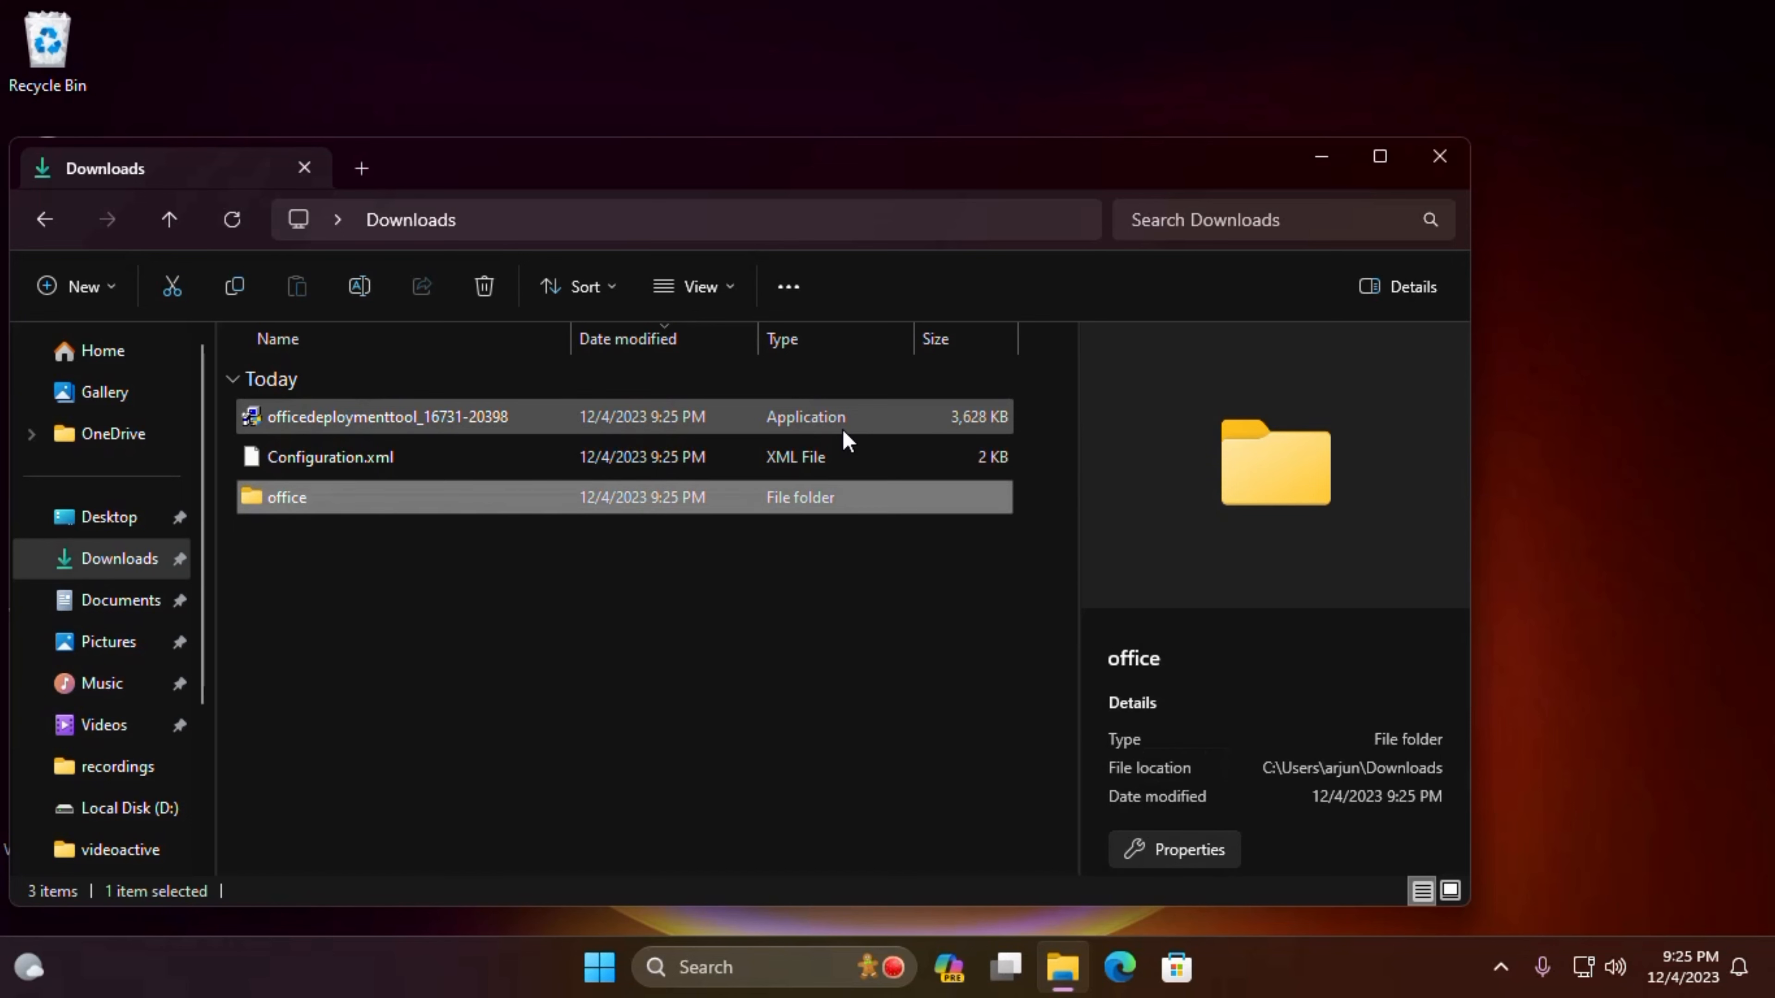
click(856, 619)
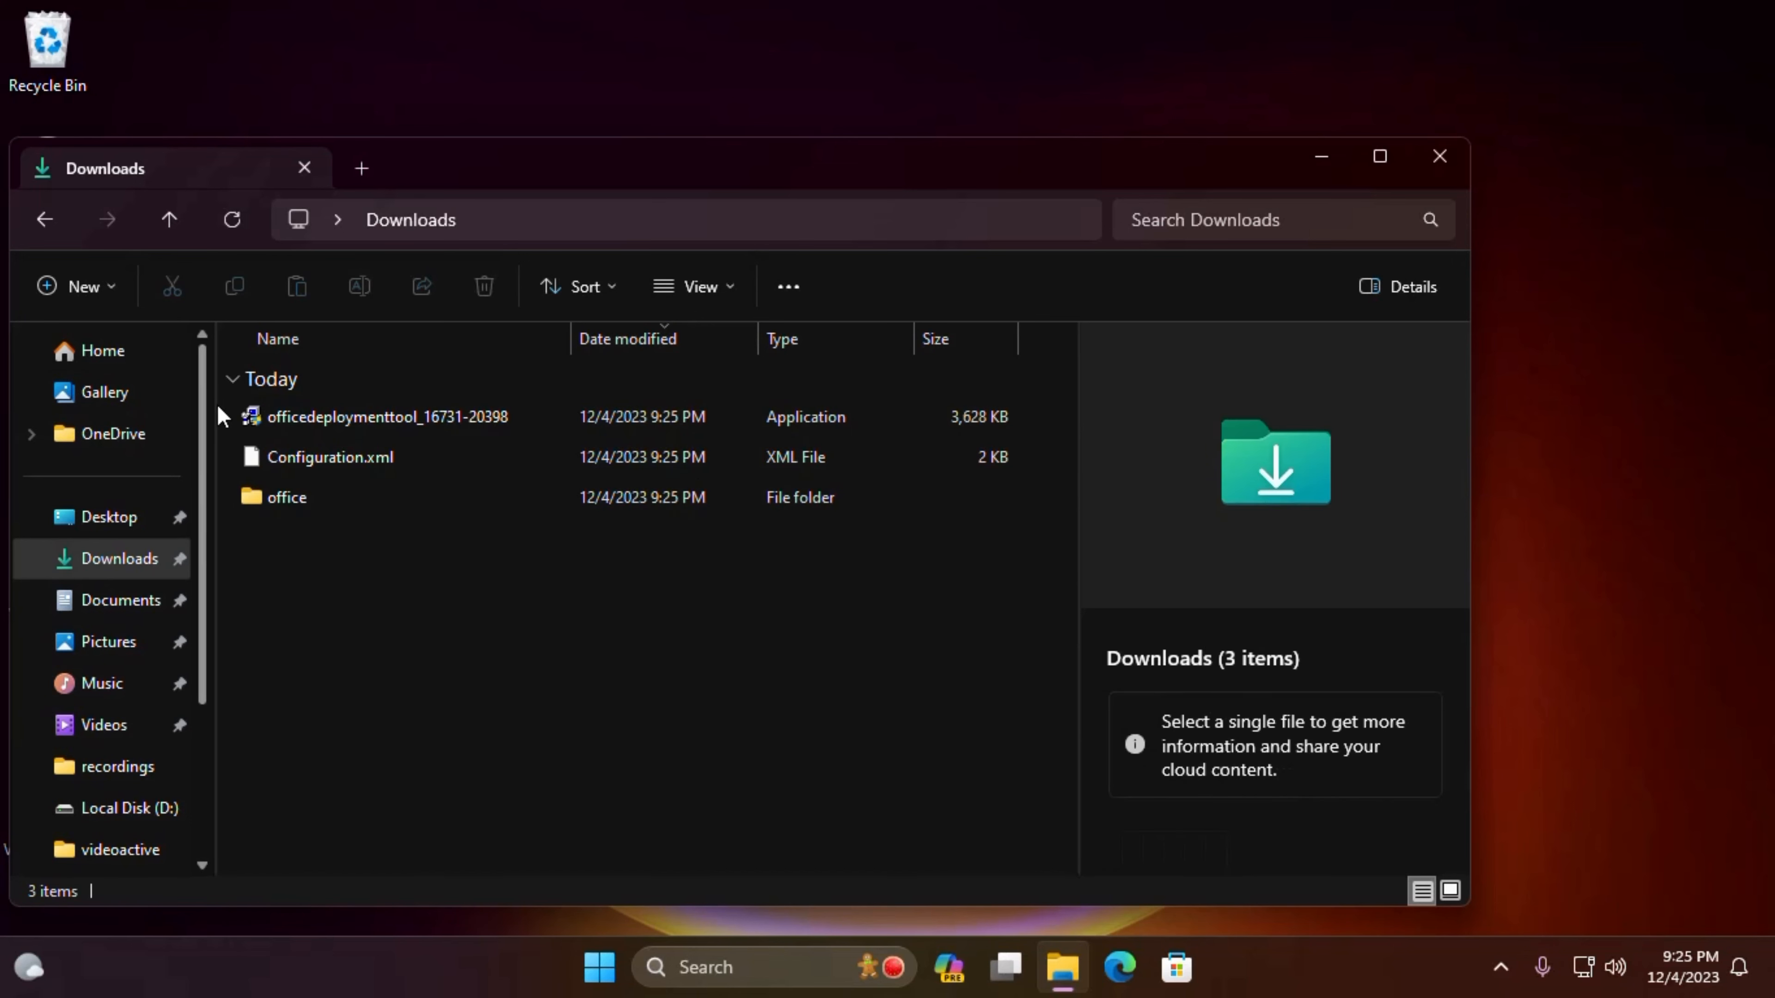
click(276, 419)
ctrl+click(319, 454)
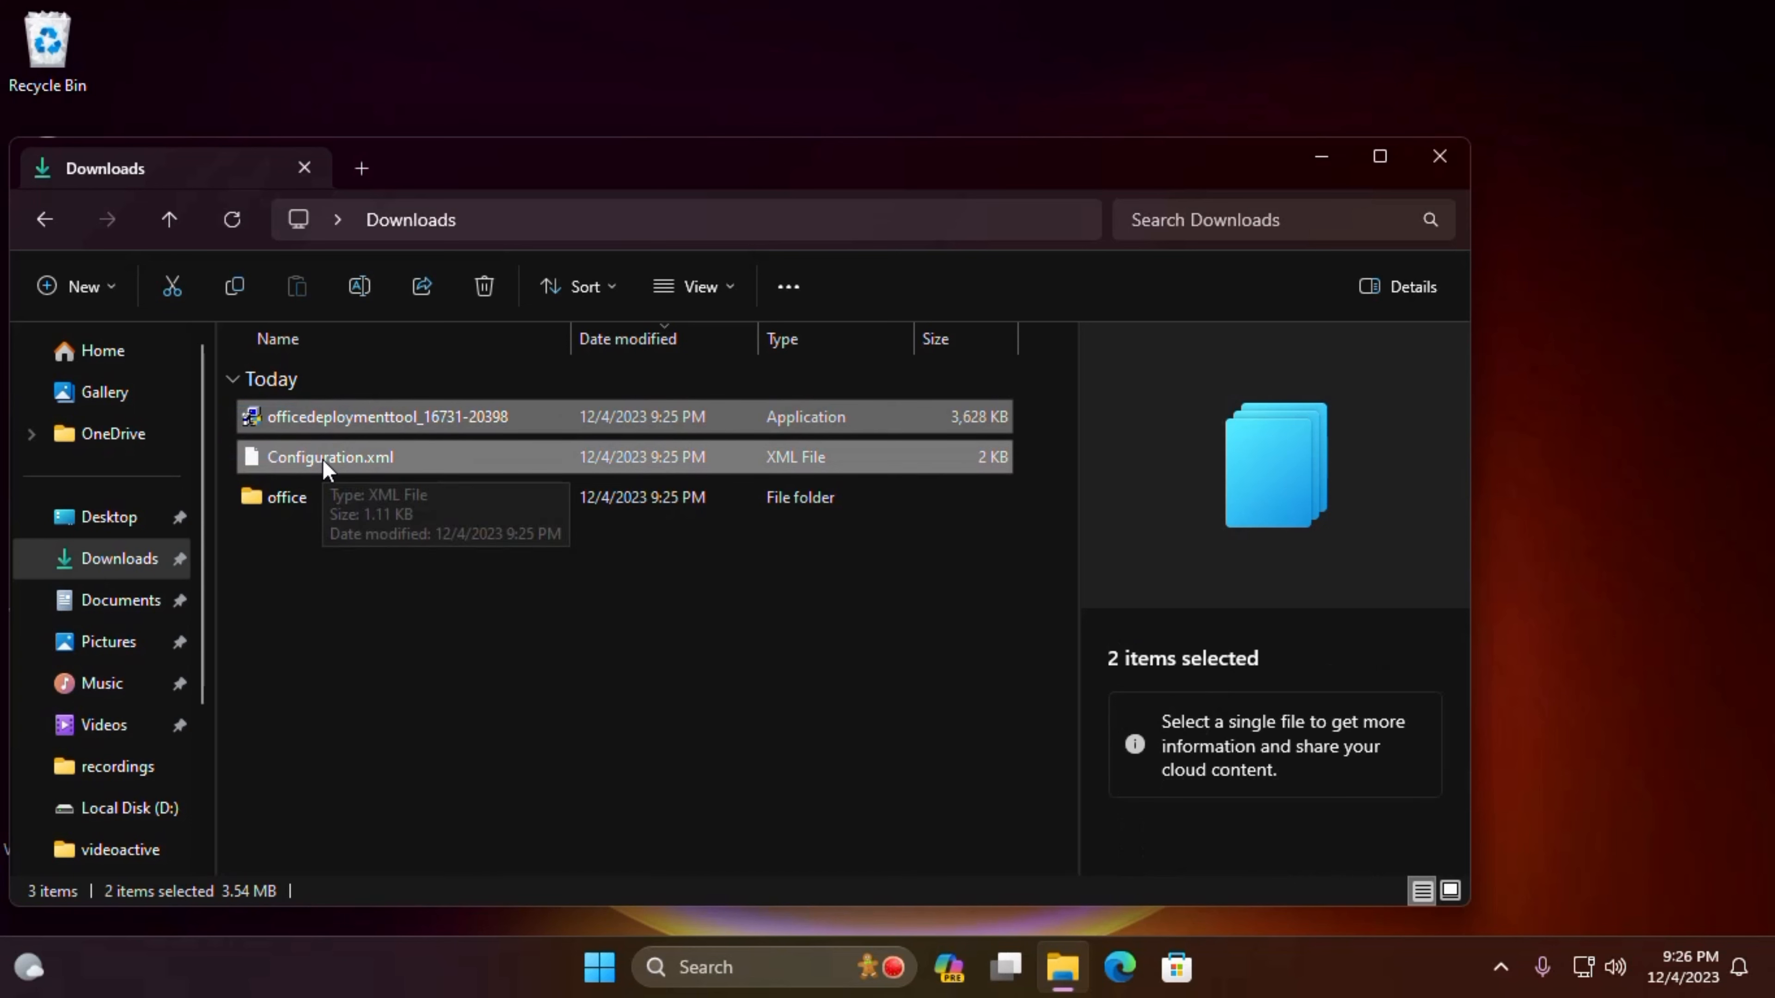
double_click(329, 500)
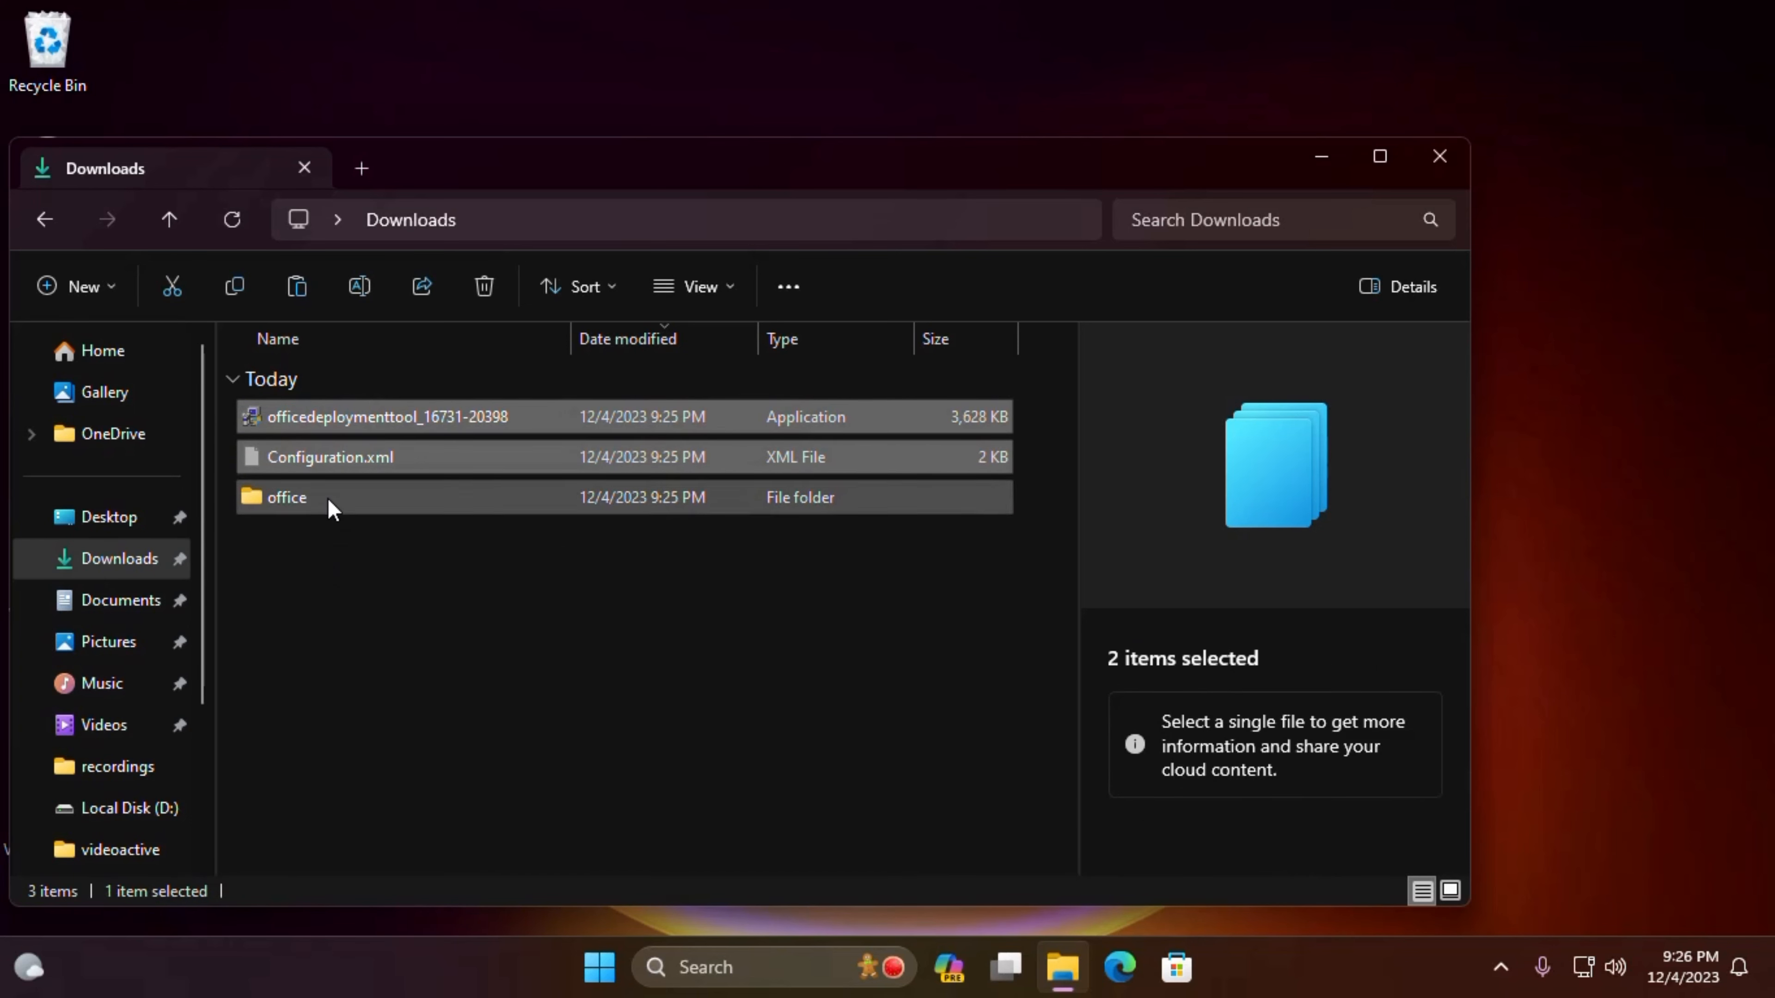
right_click(394, 492)
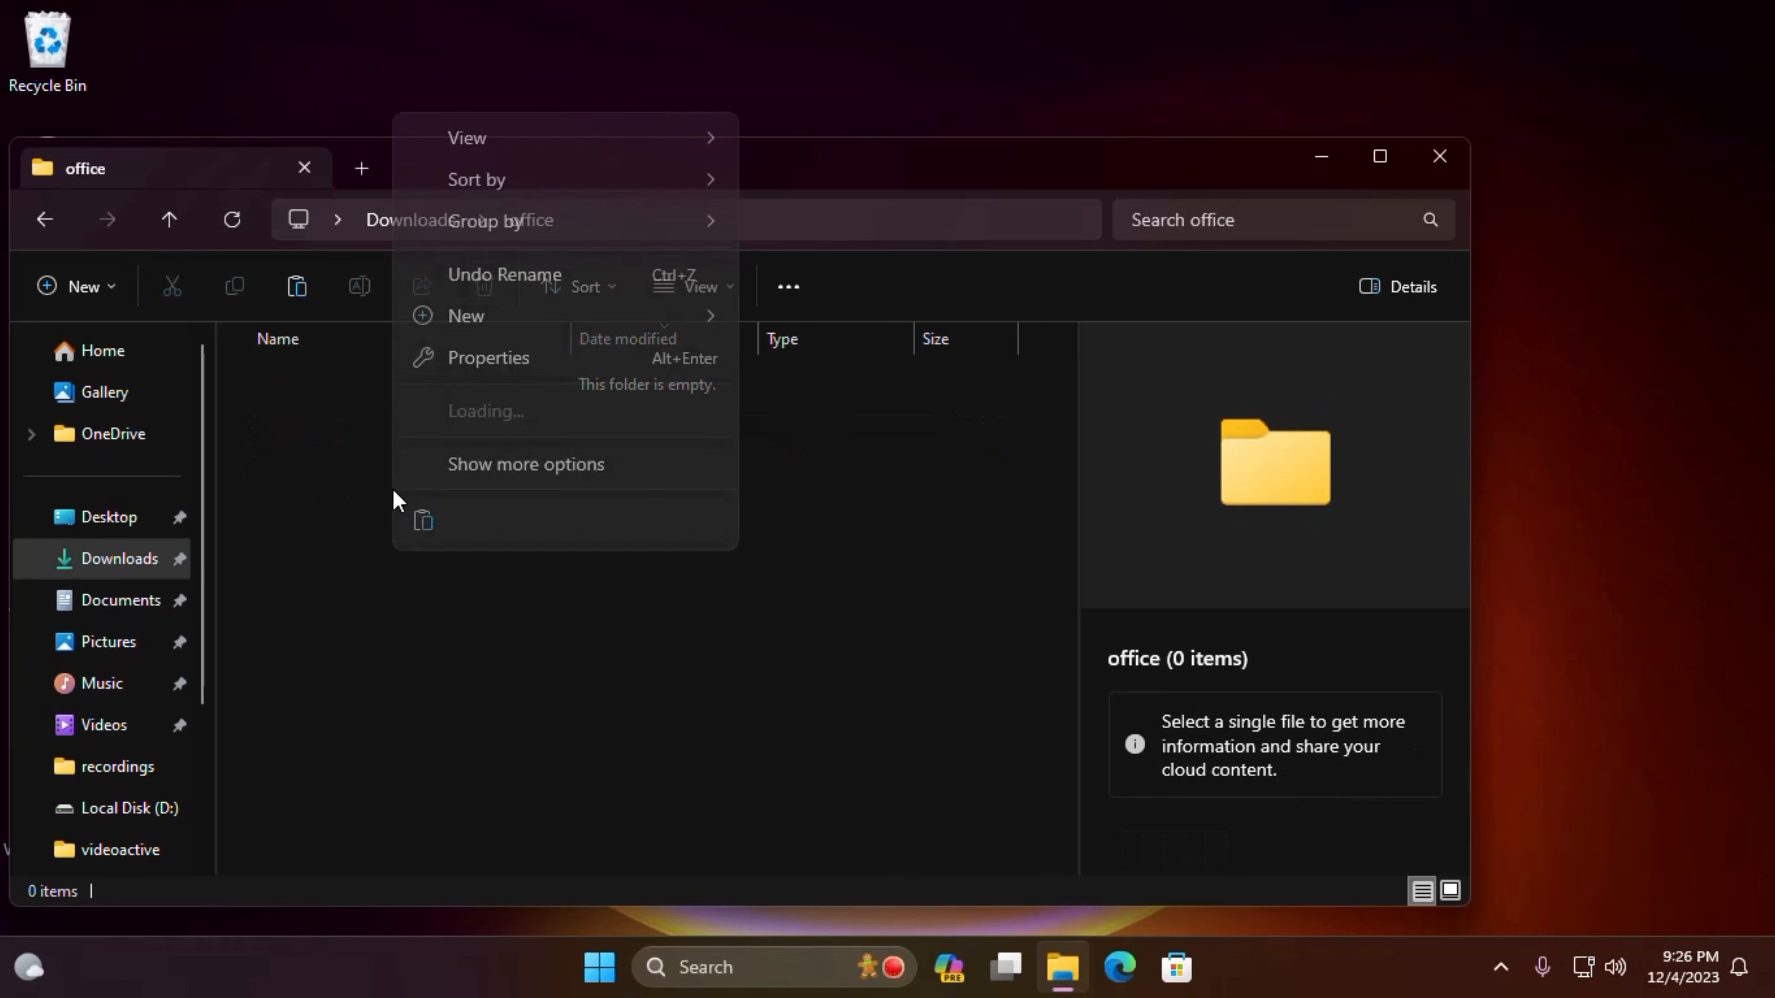
click(423, 521)
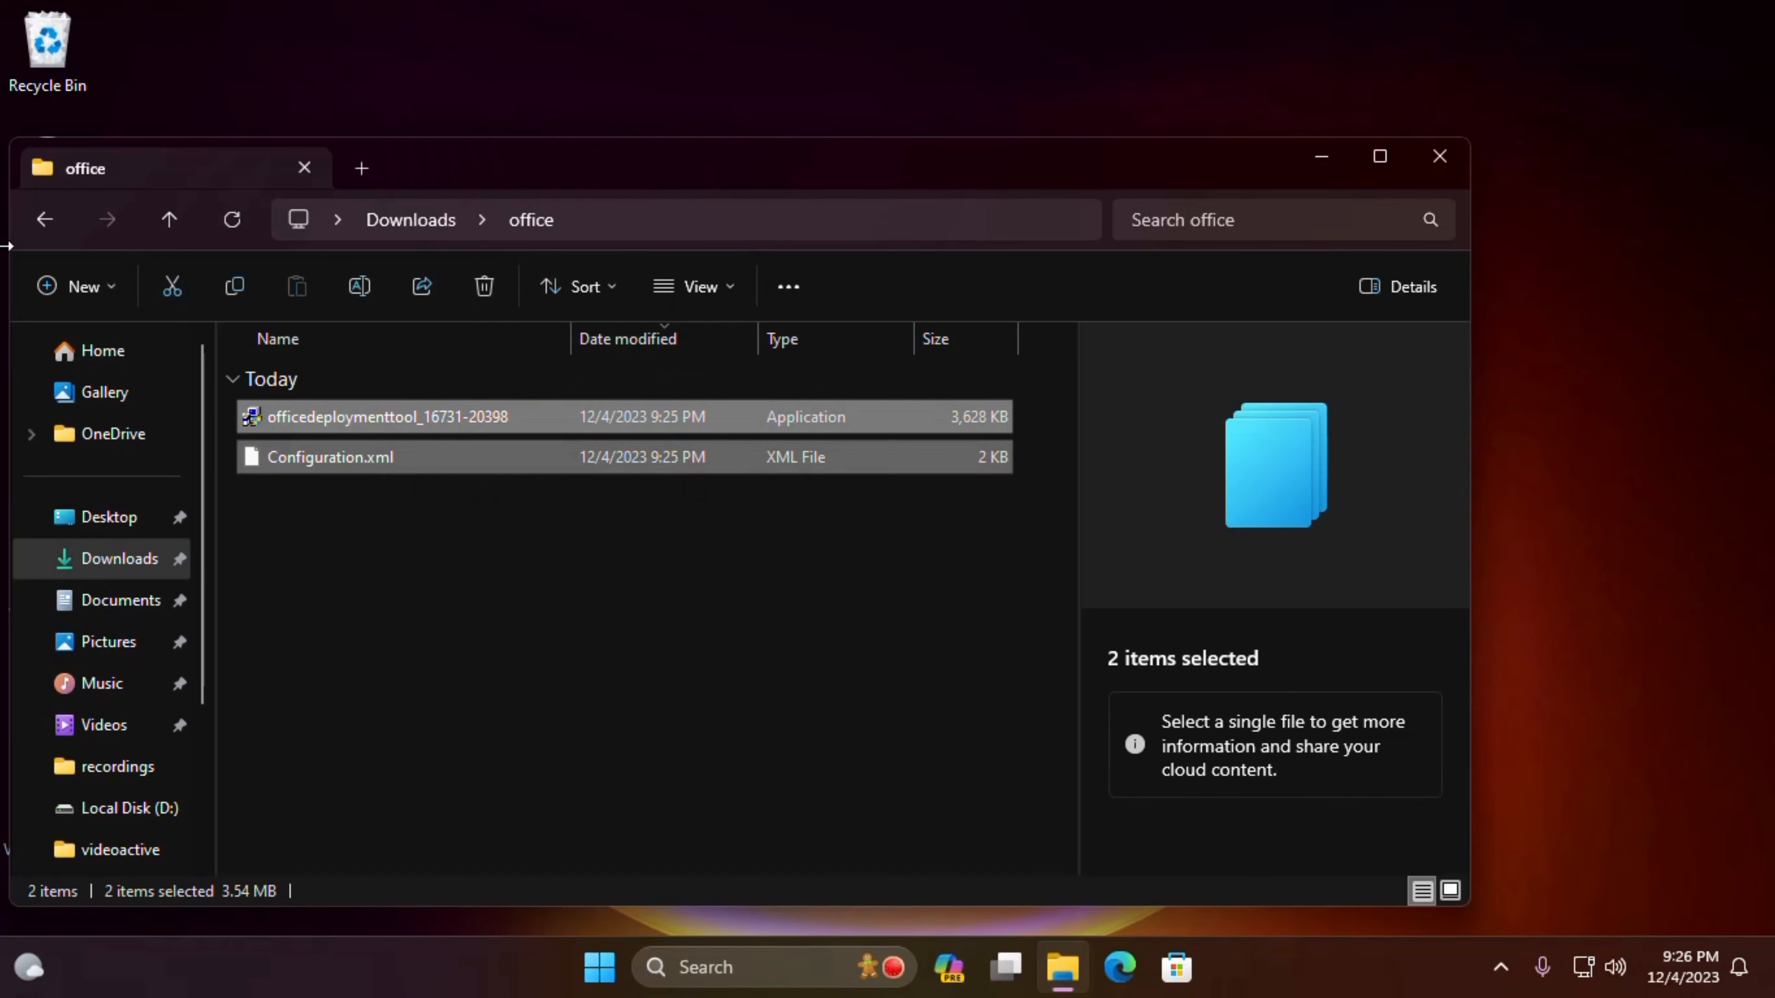
click(42, 220)
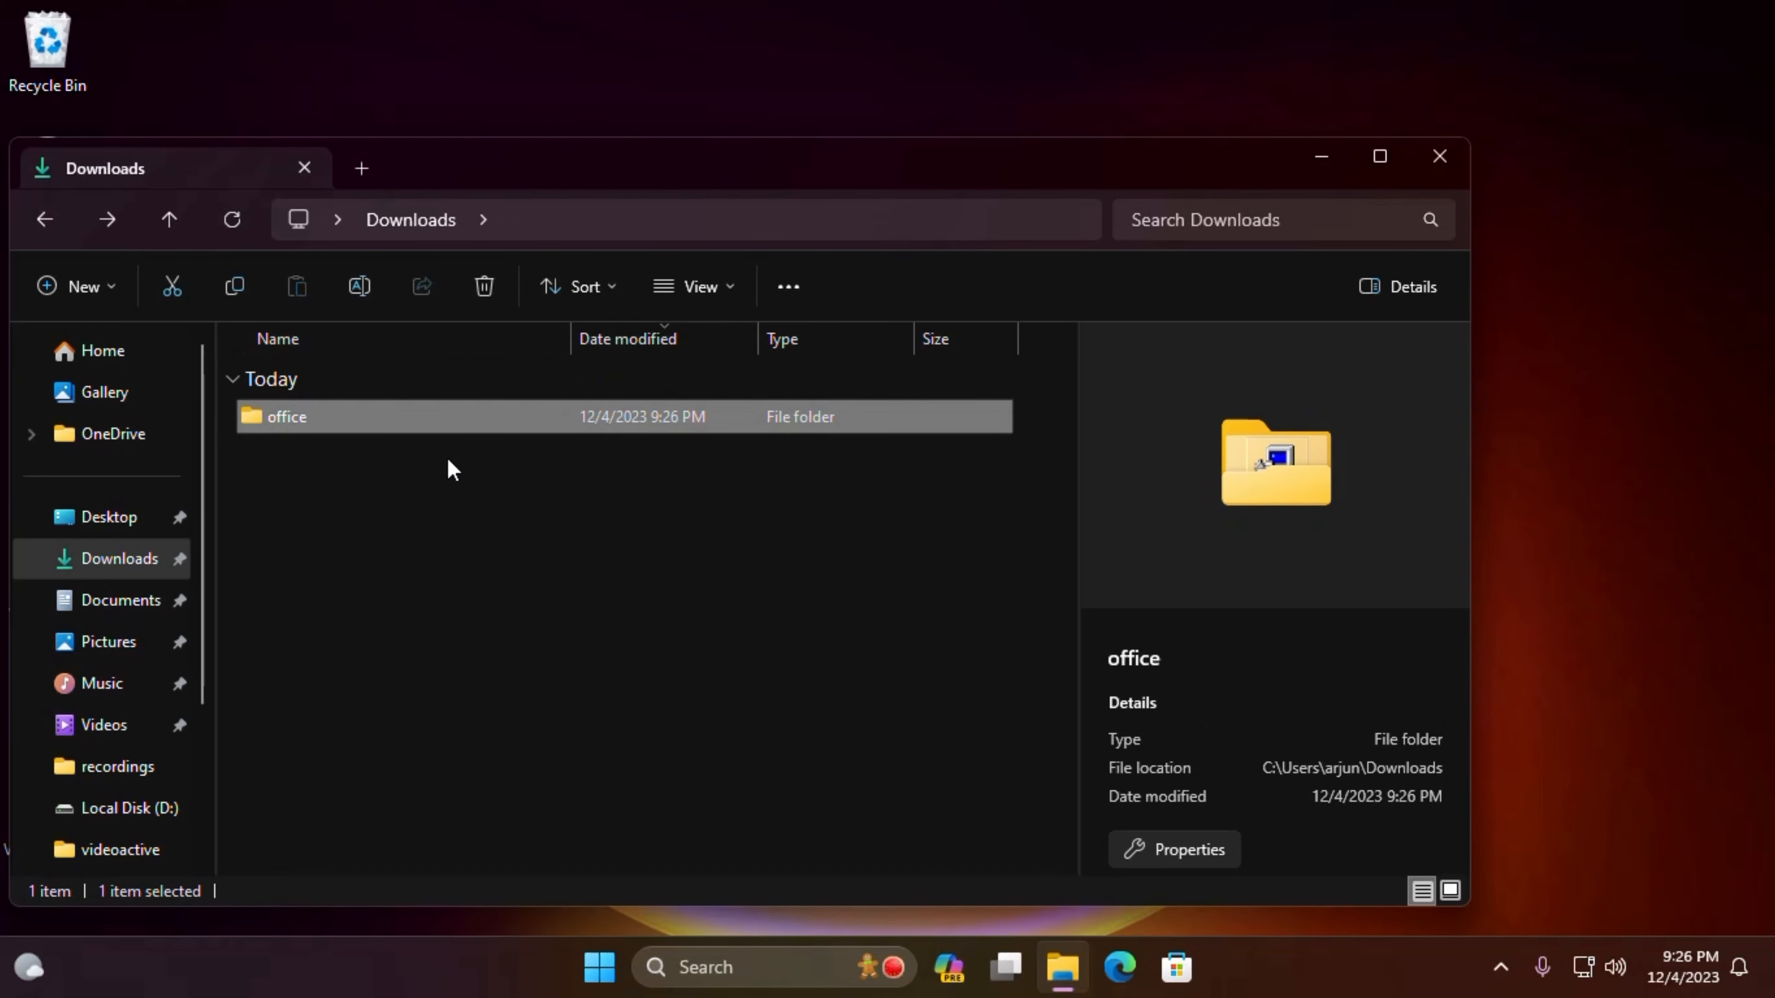
double_click(396, 422)
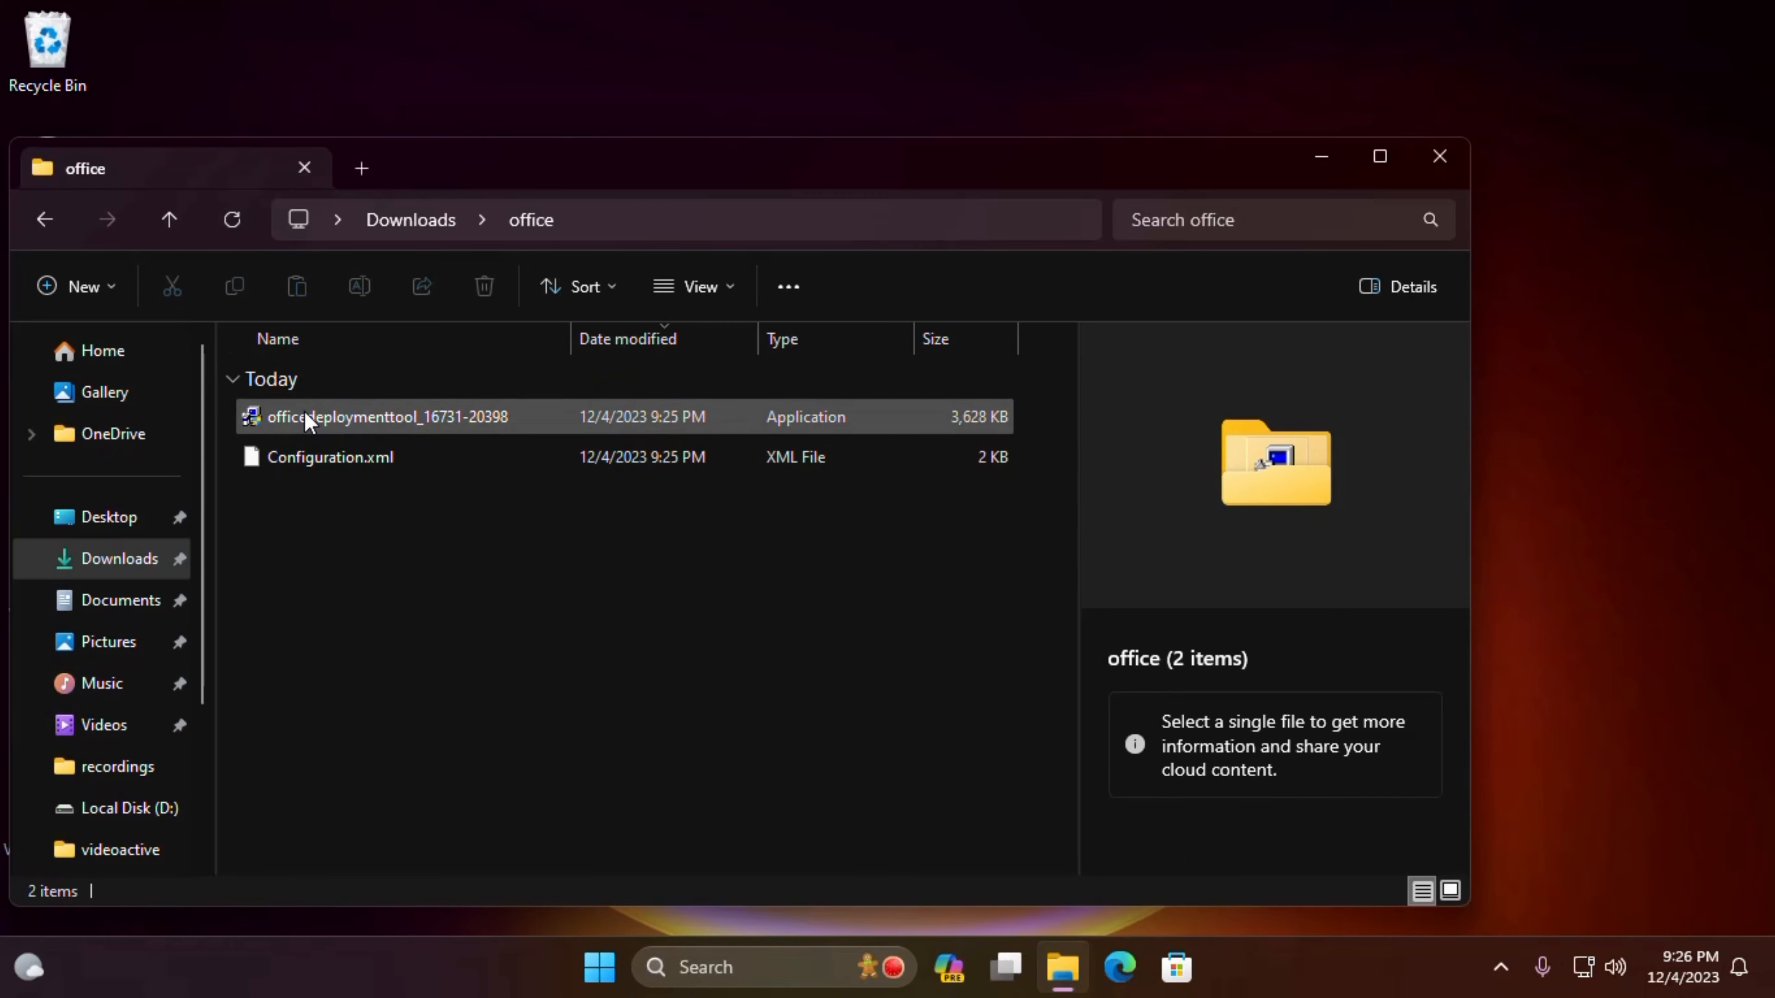
click(307, 419)
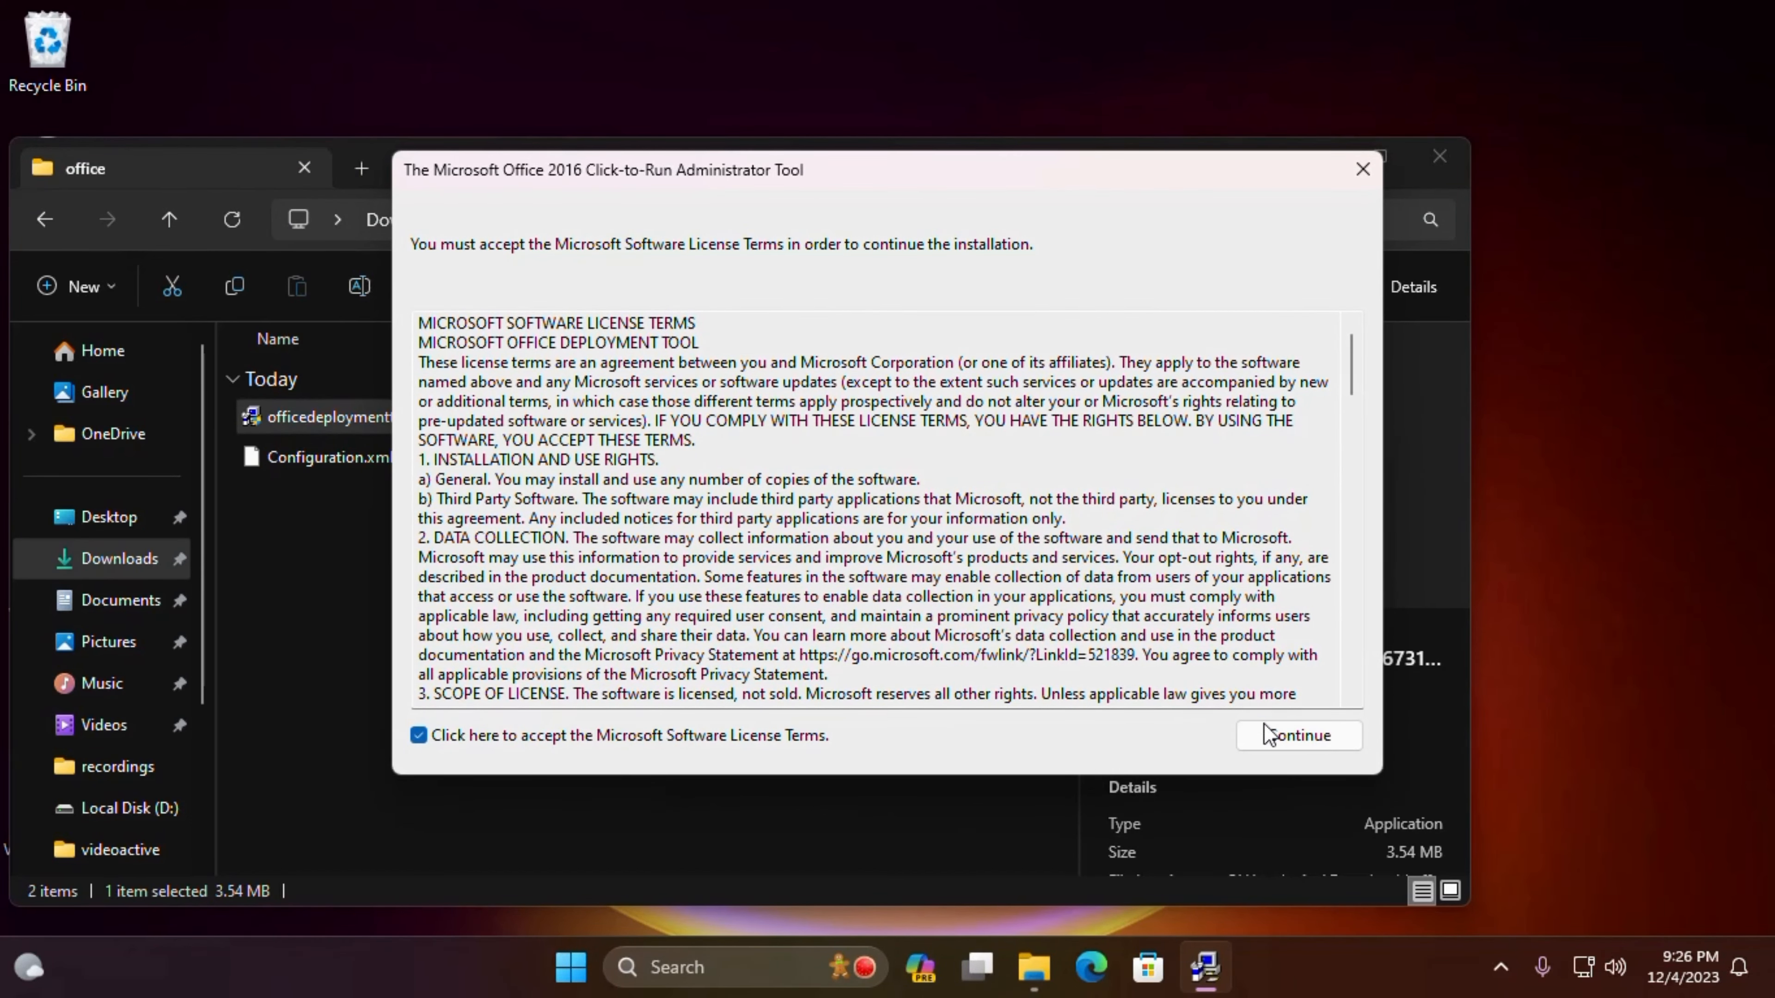
click(1268, 734)
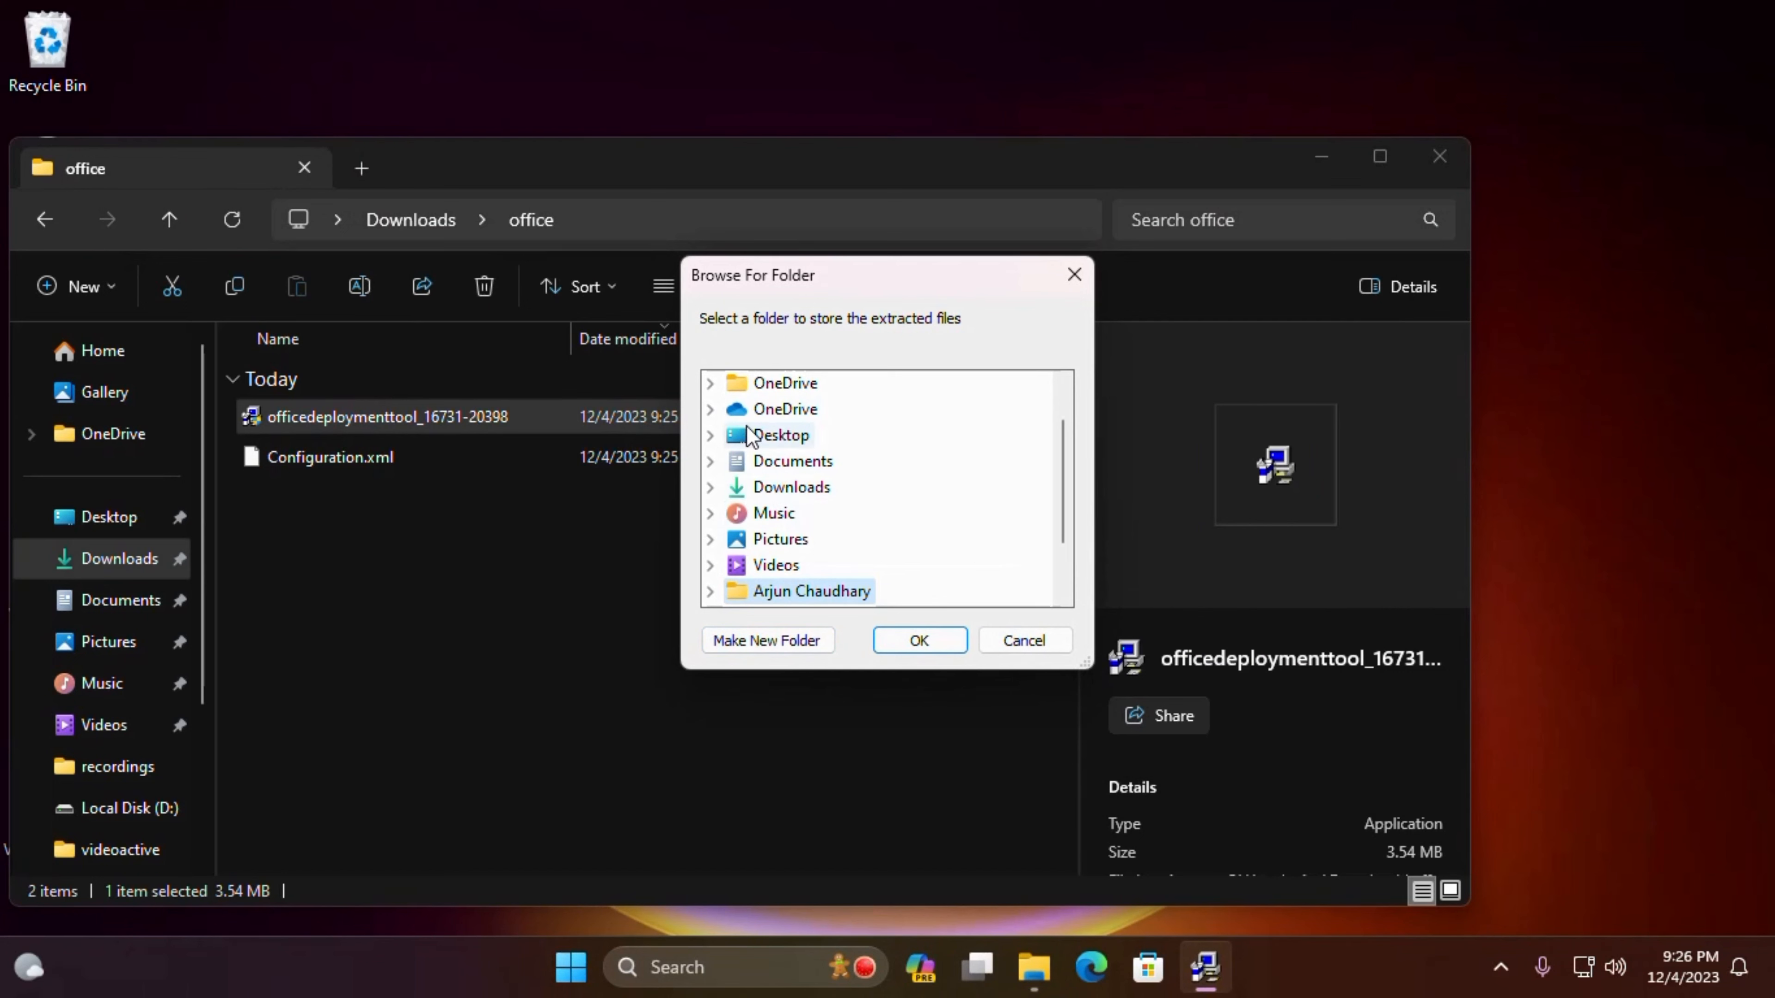
Extract the deployment tool's files into the office folder inside Downloads and dismiss the completion message.
double_click(752, 495)
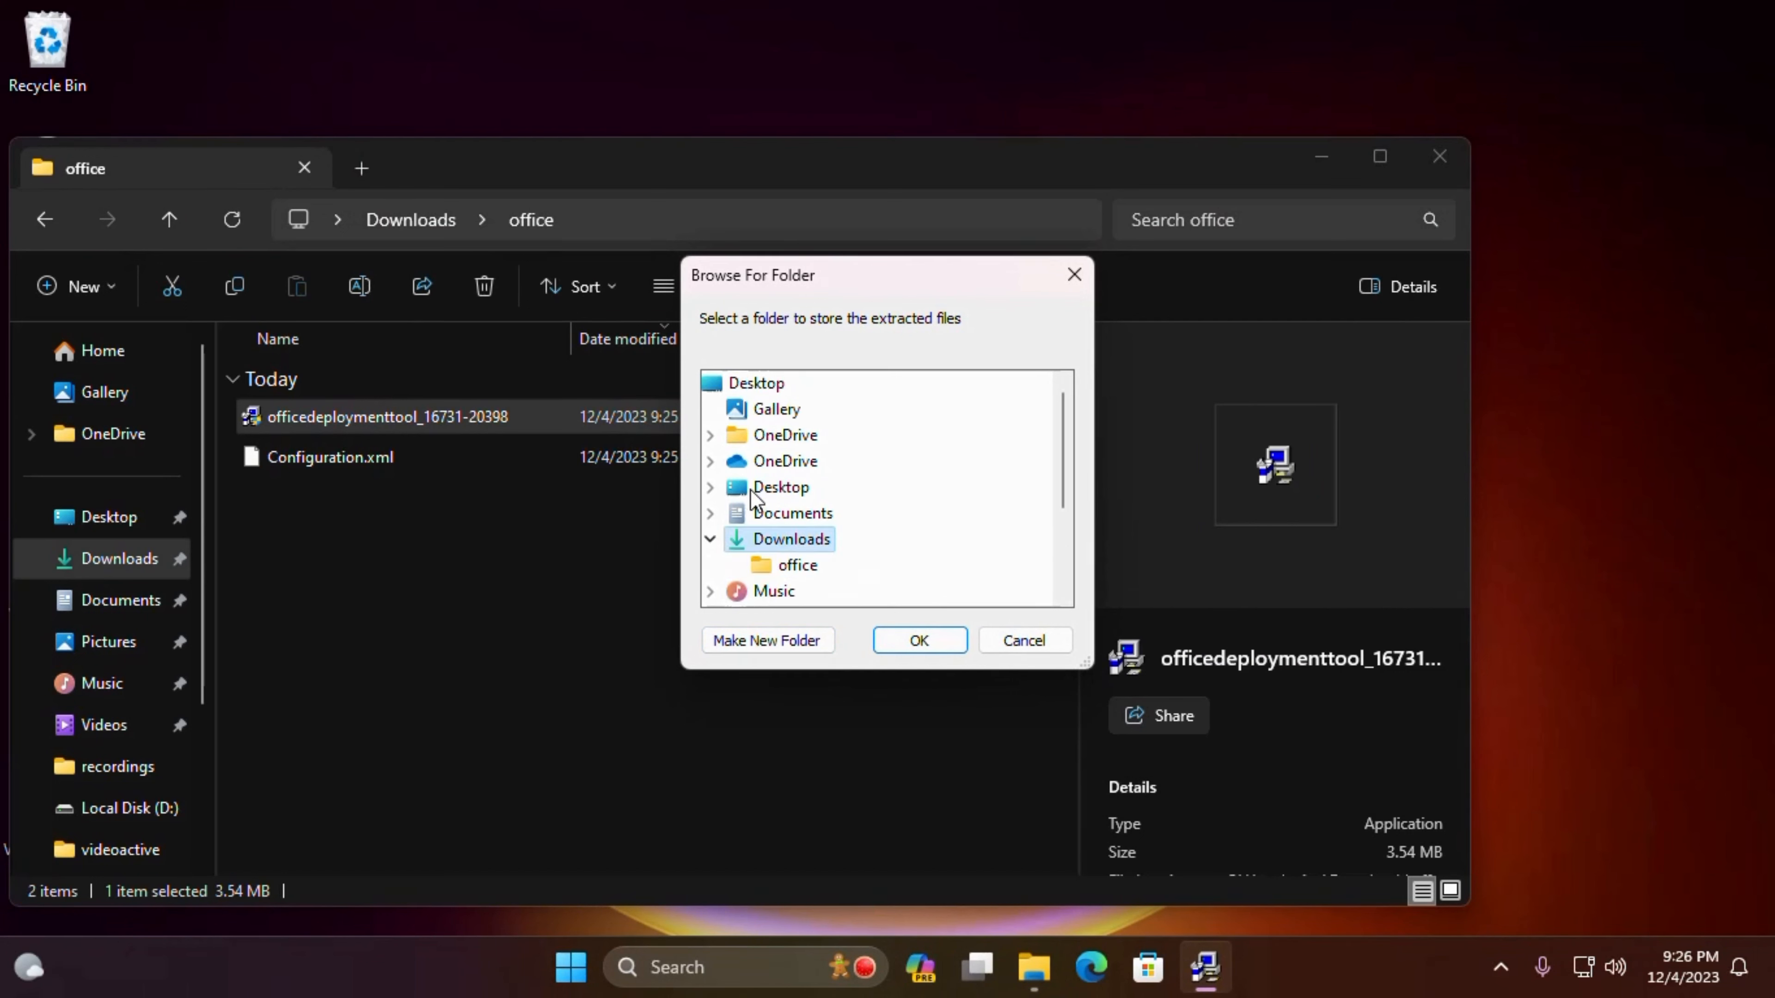
click(769, 565)
click(919, 641)
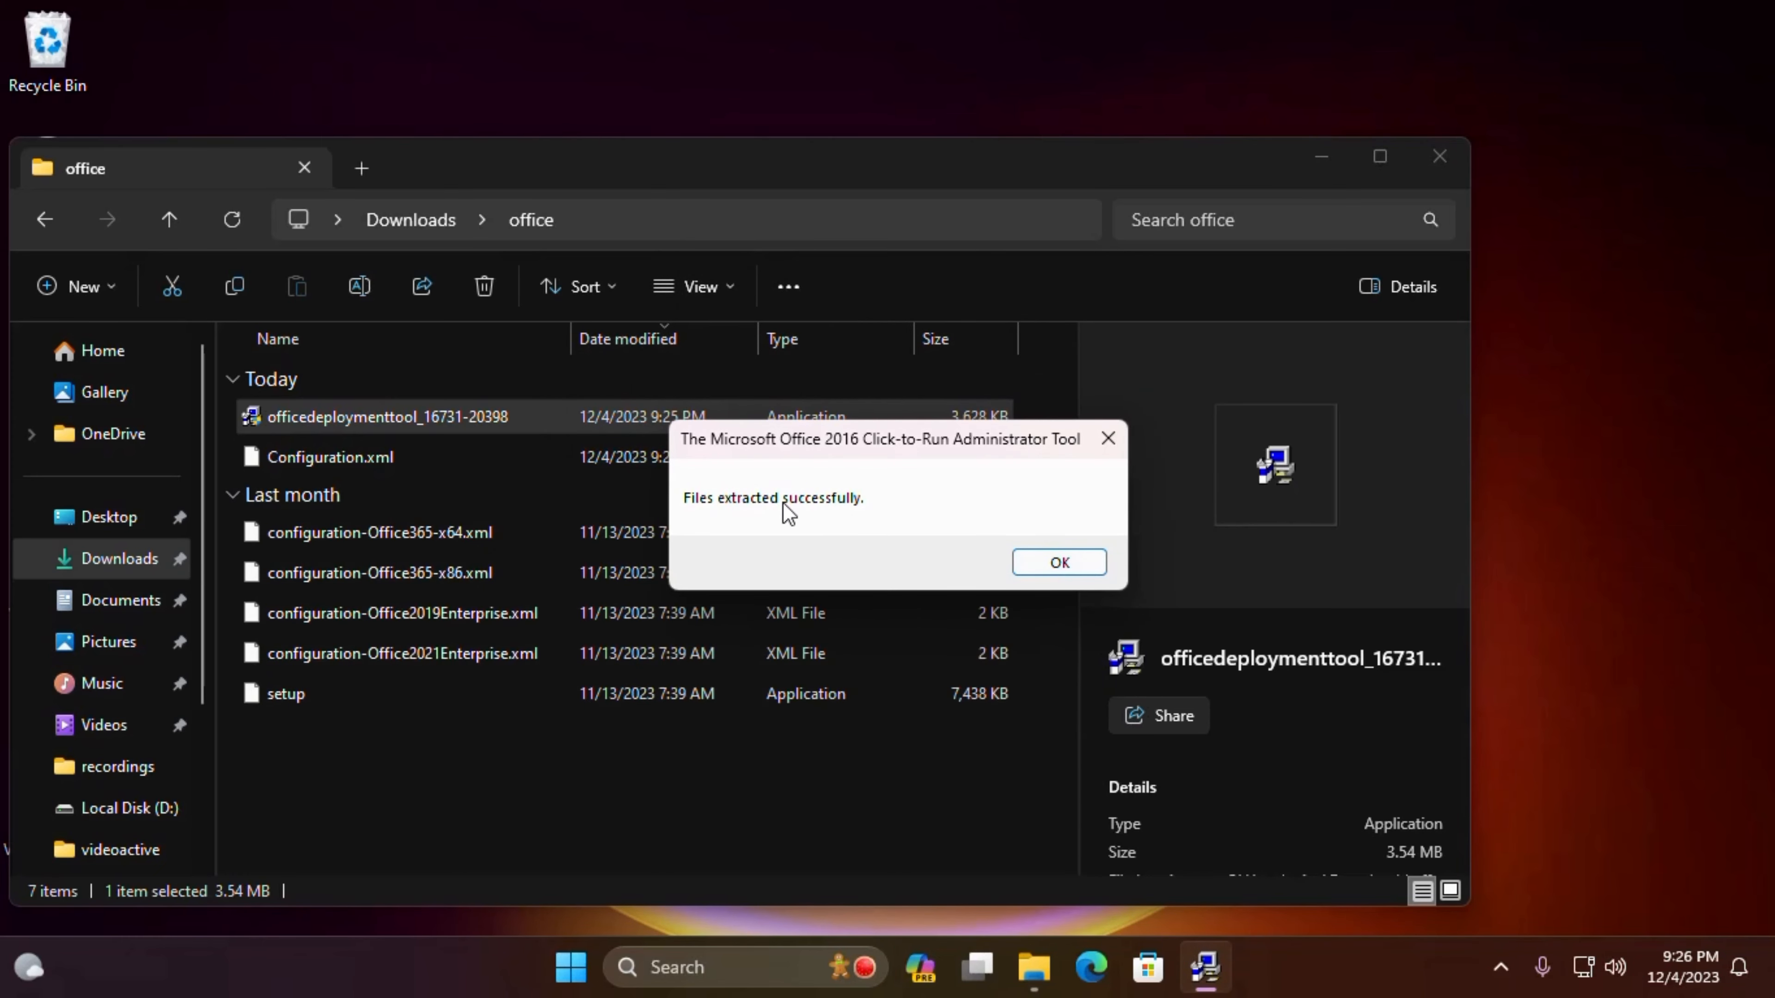
click(1056, 562)
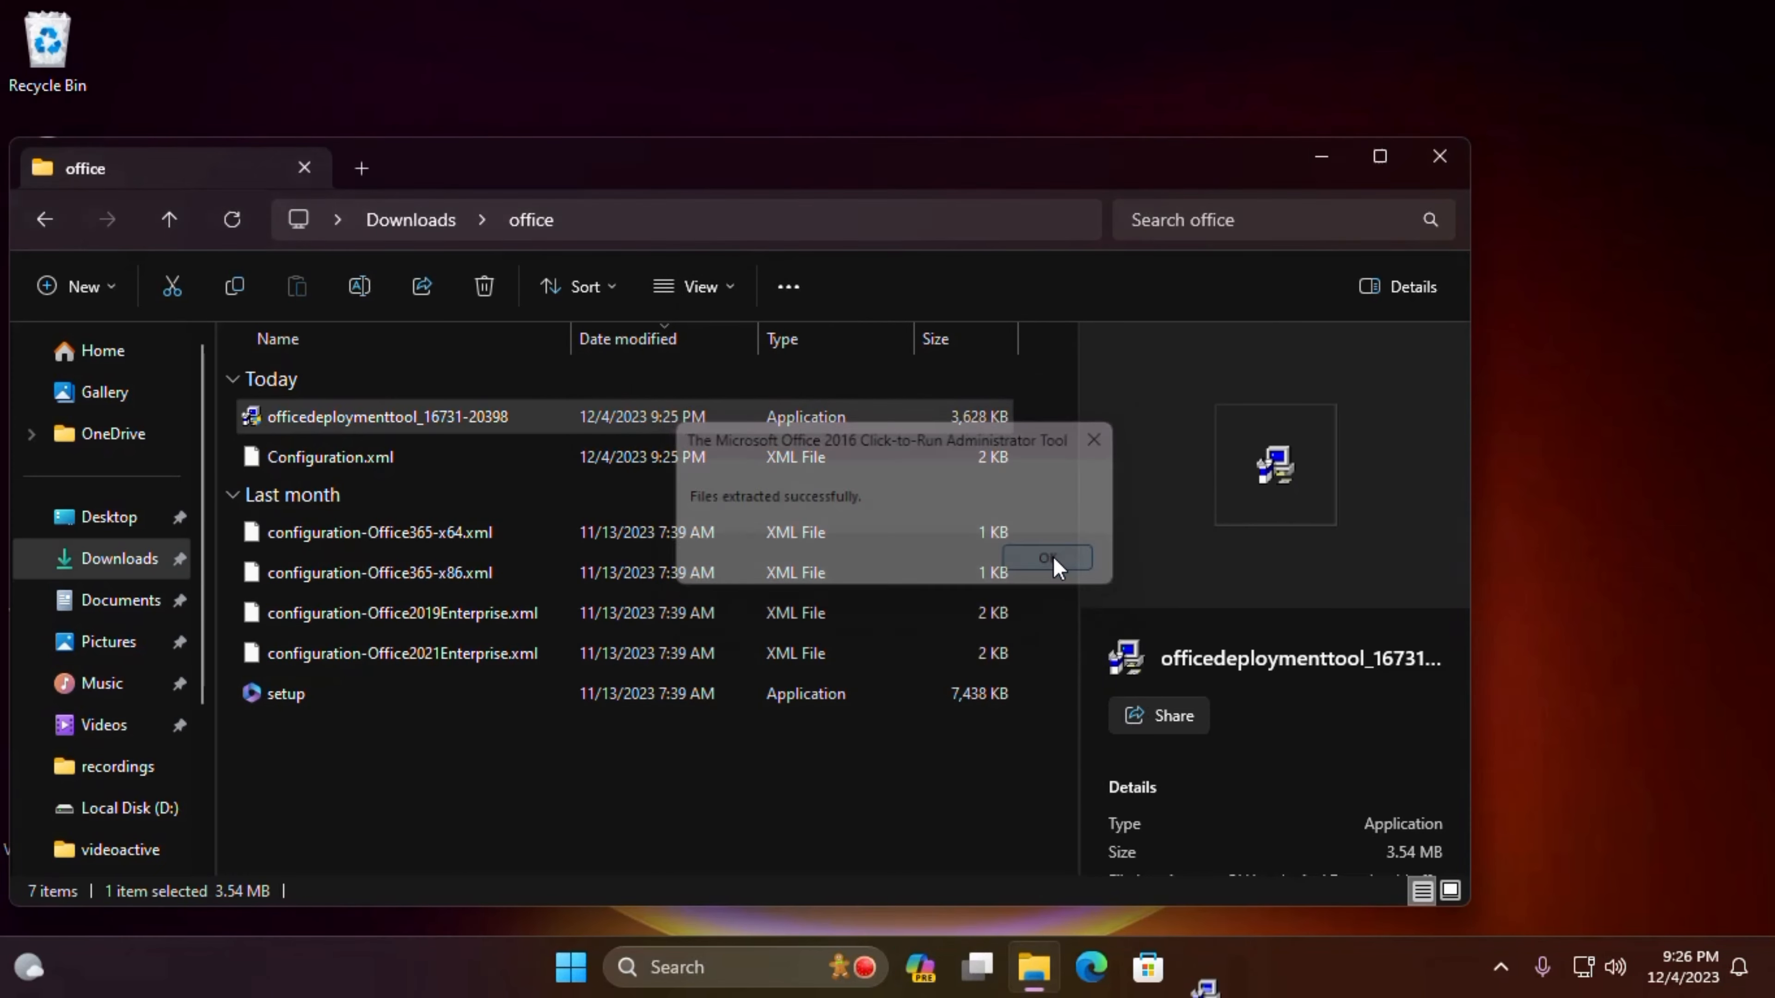
Search Windows for cmd and open Command Prompt as administrator.
click(710, 969)
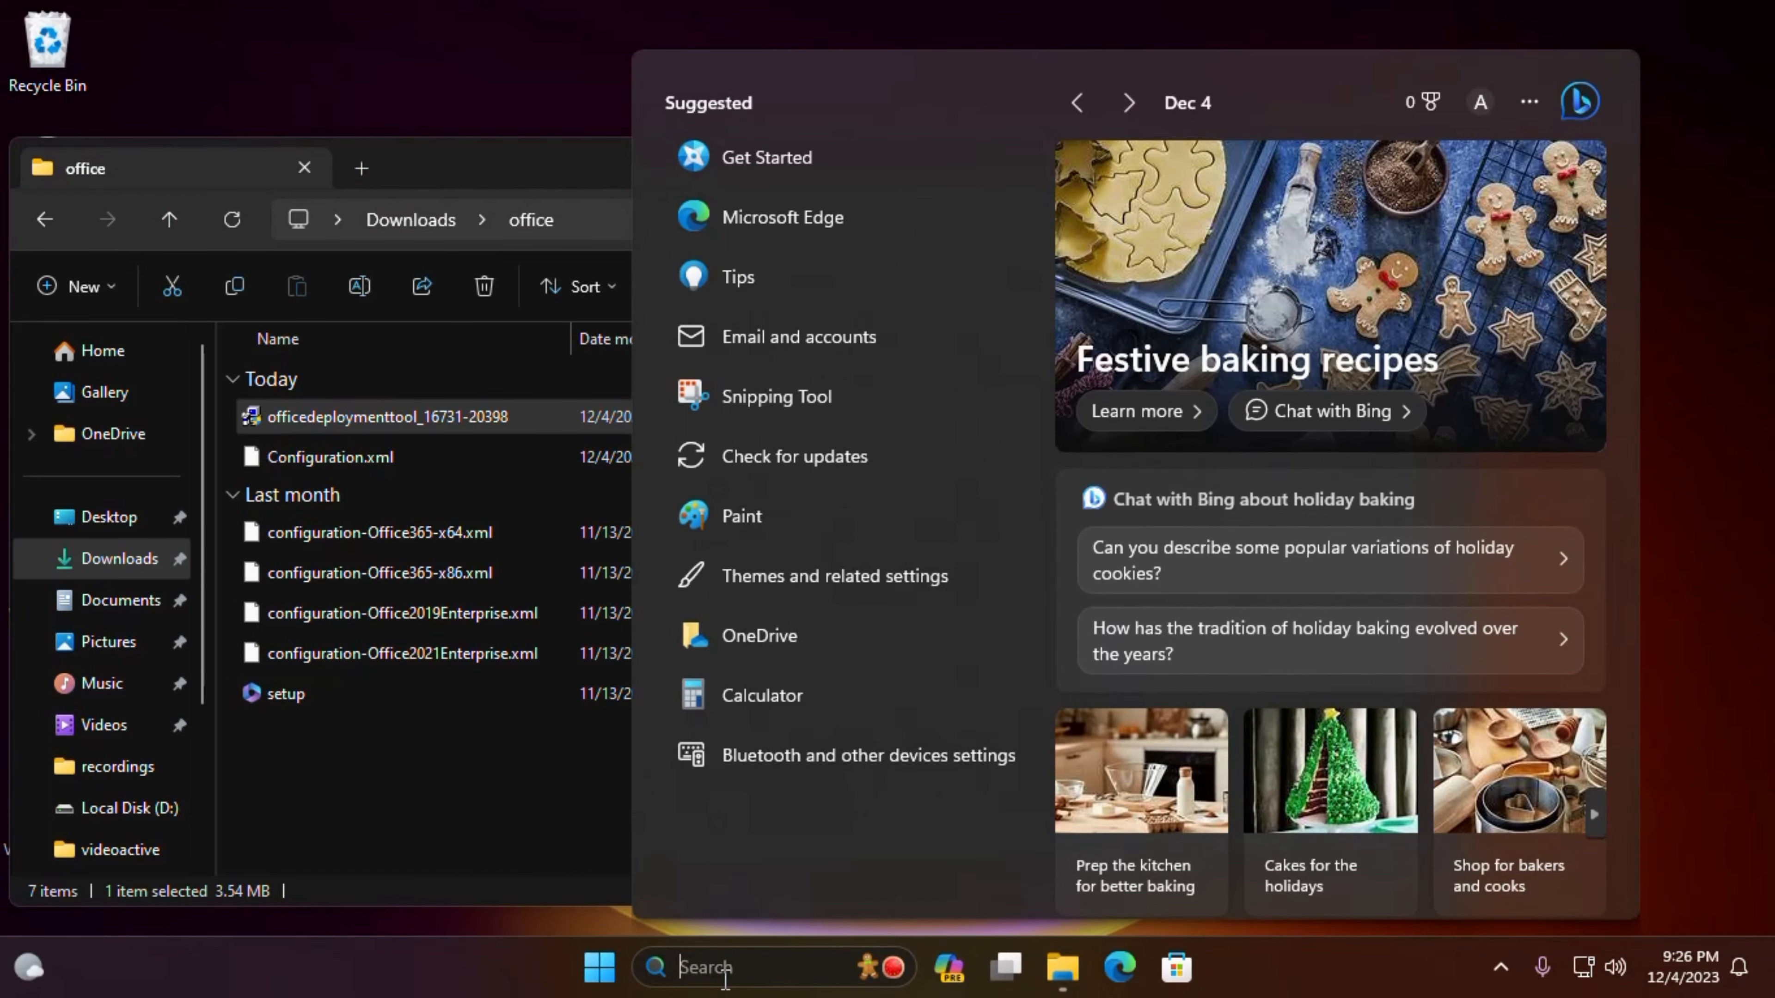
text(cmd)
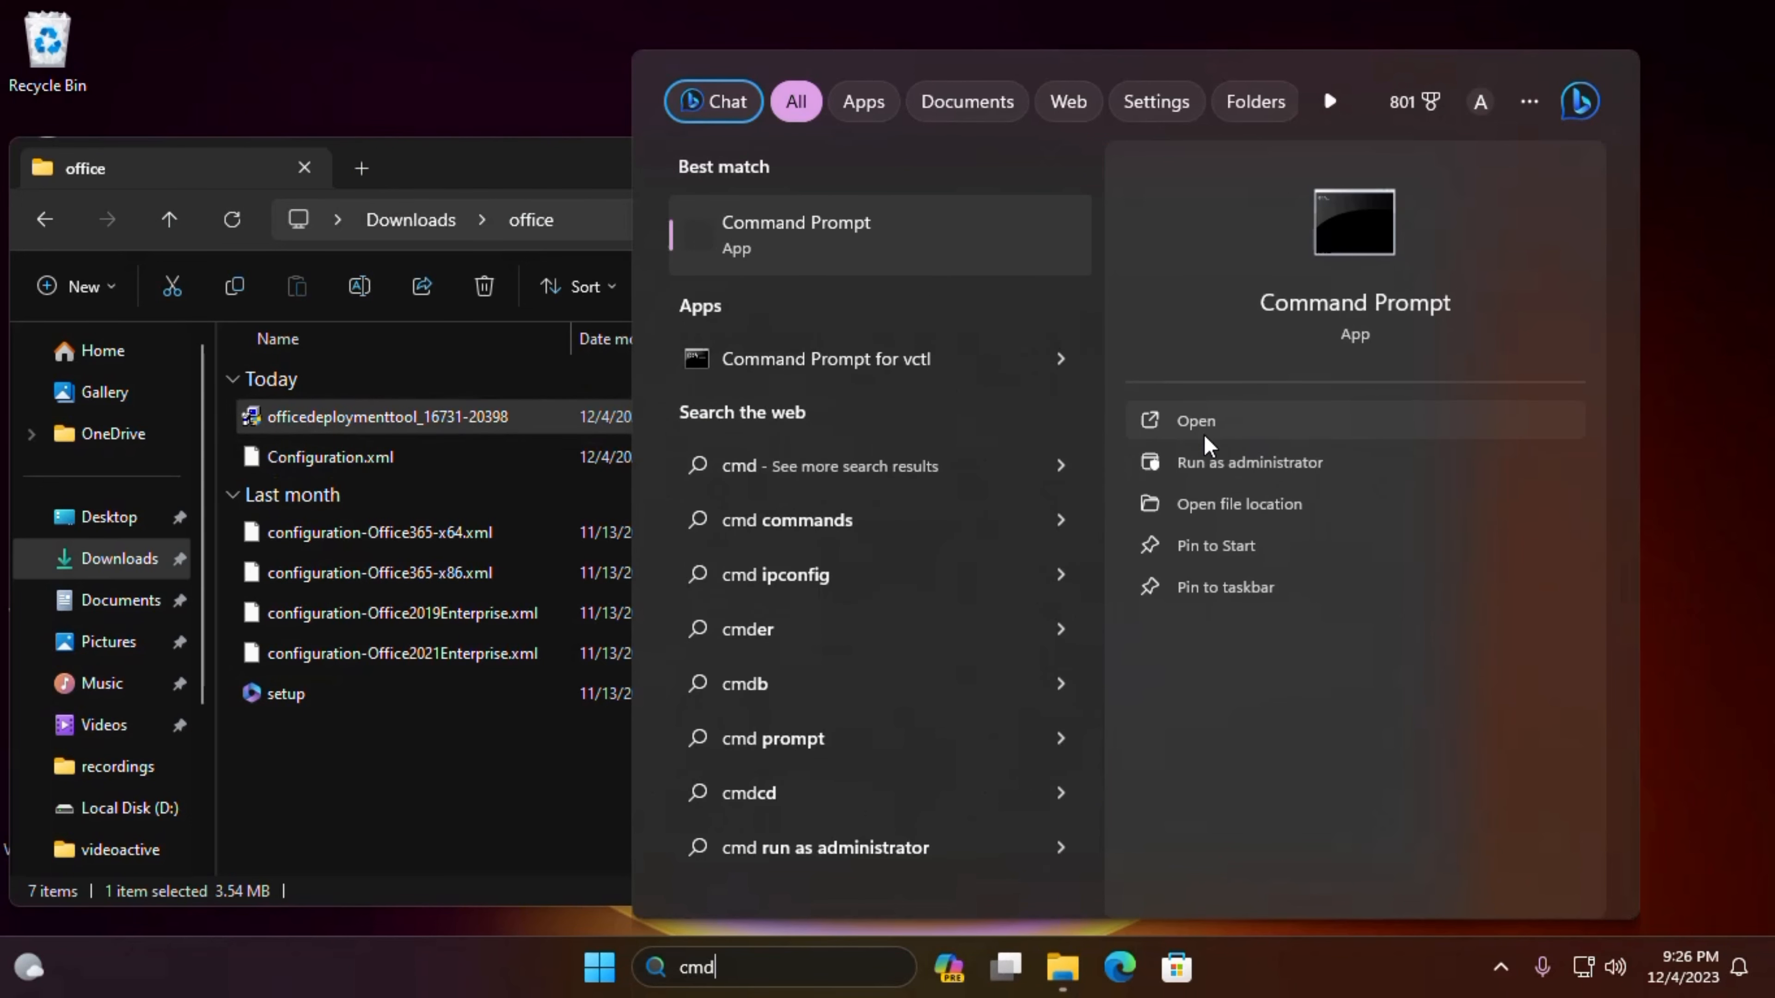
click(1225, 465)
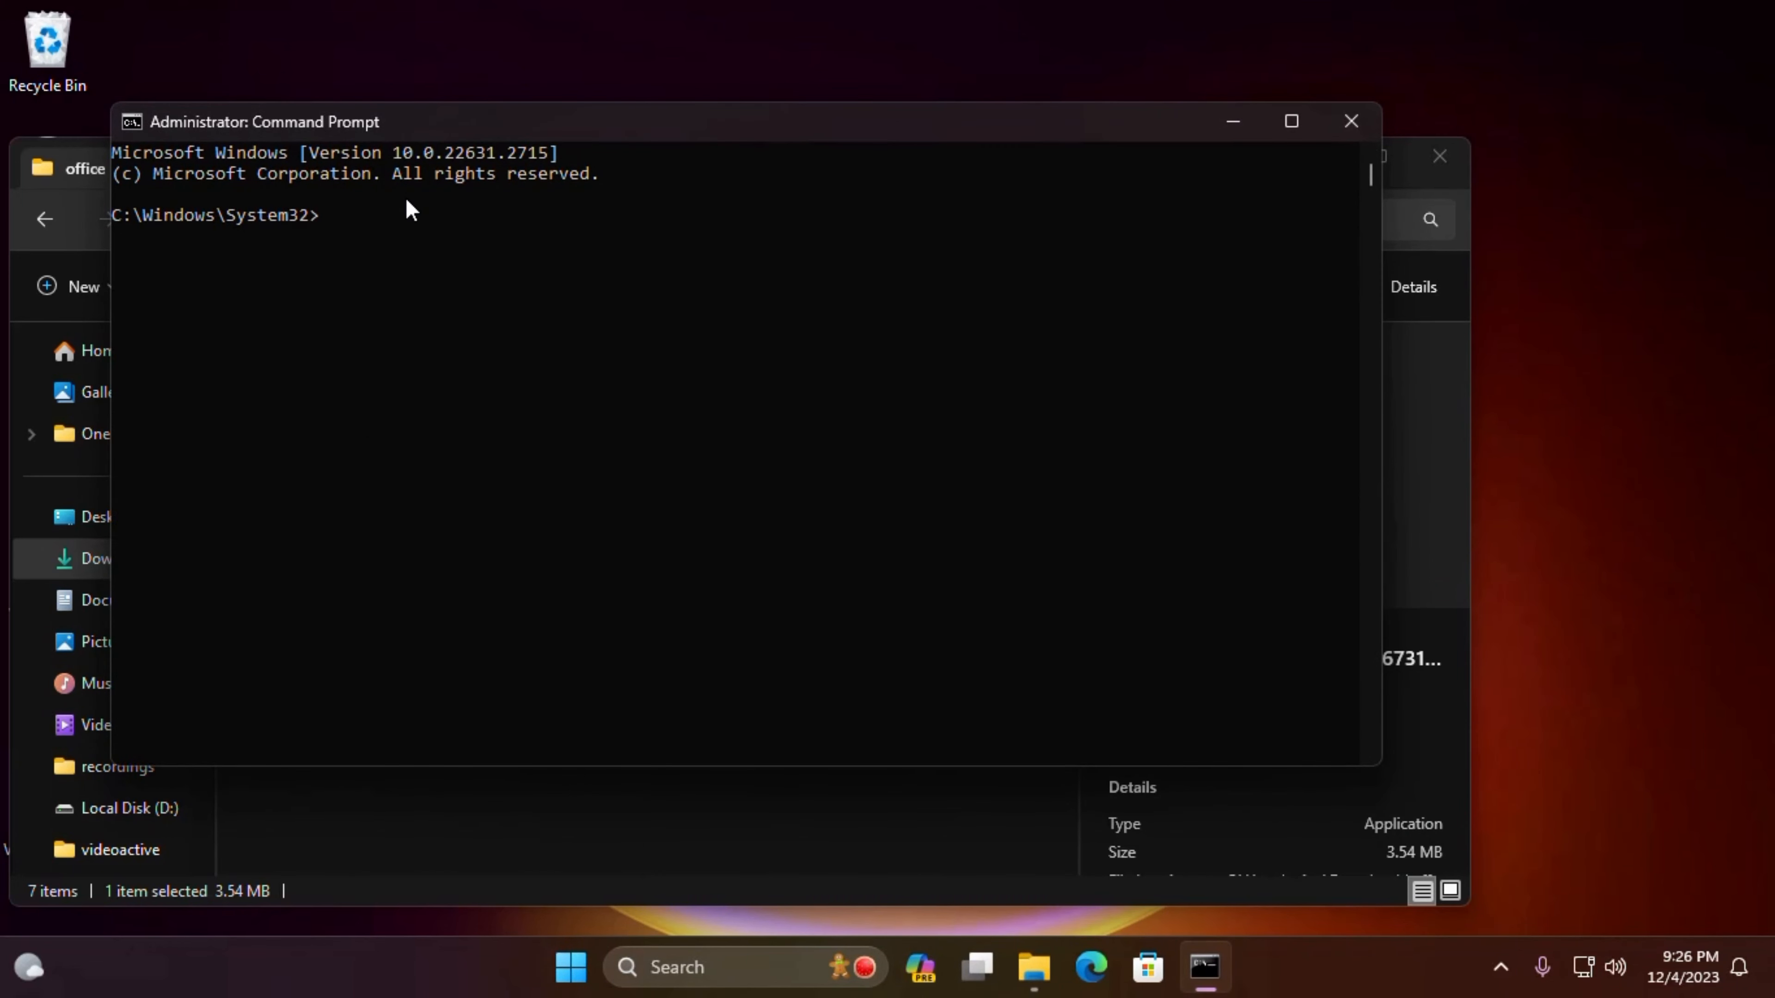
Begin a cd command in Command Prompt and copy the office folder's full path from File Explorer.
text(cd)
drag(647, 131, 879, 337)
click(666, 186)
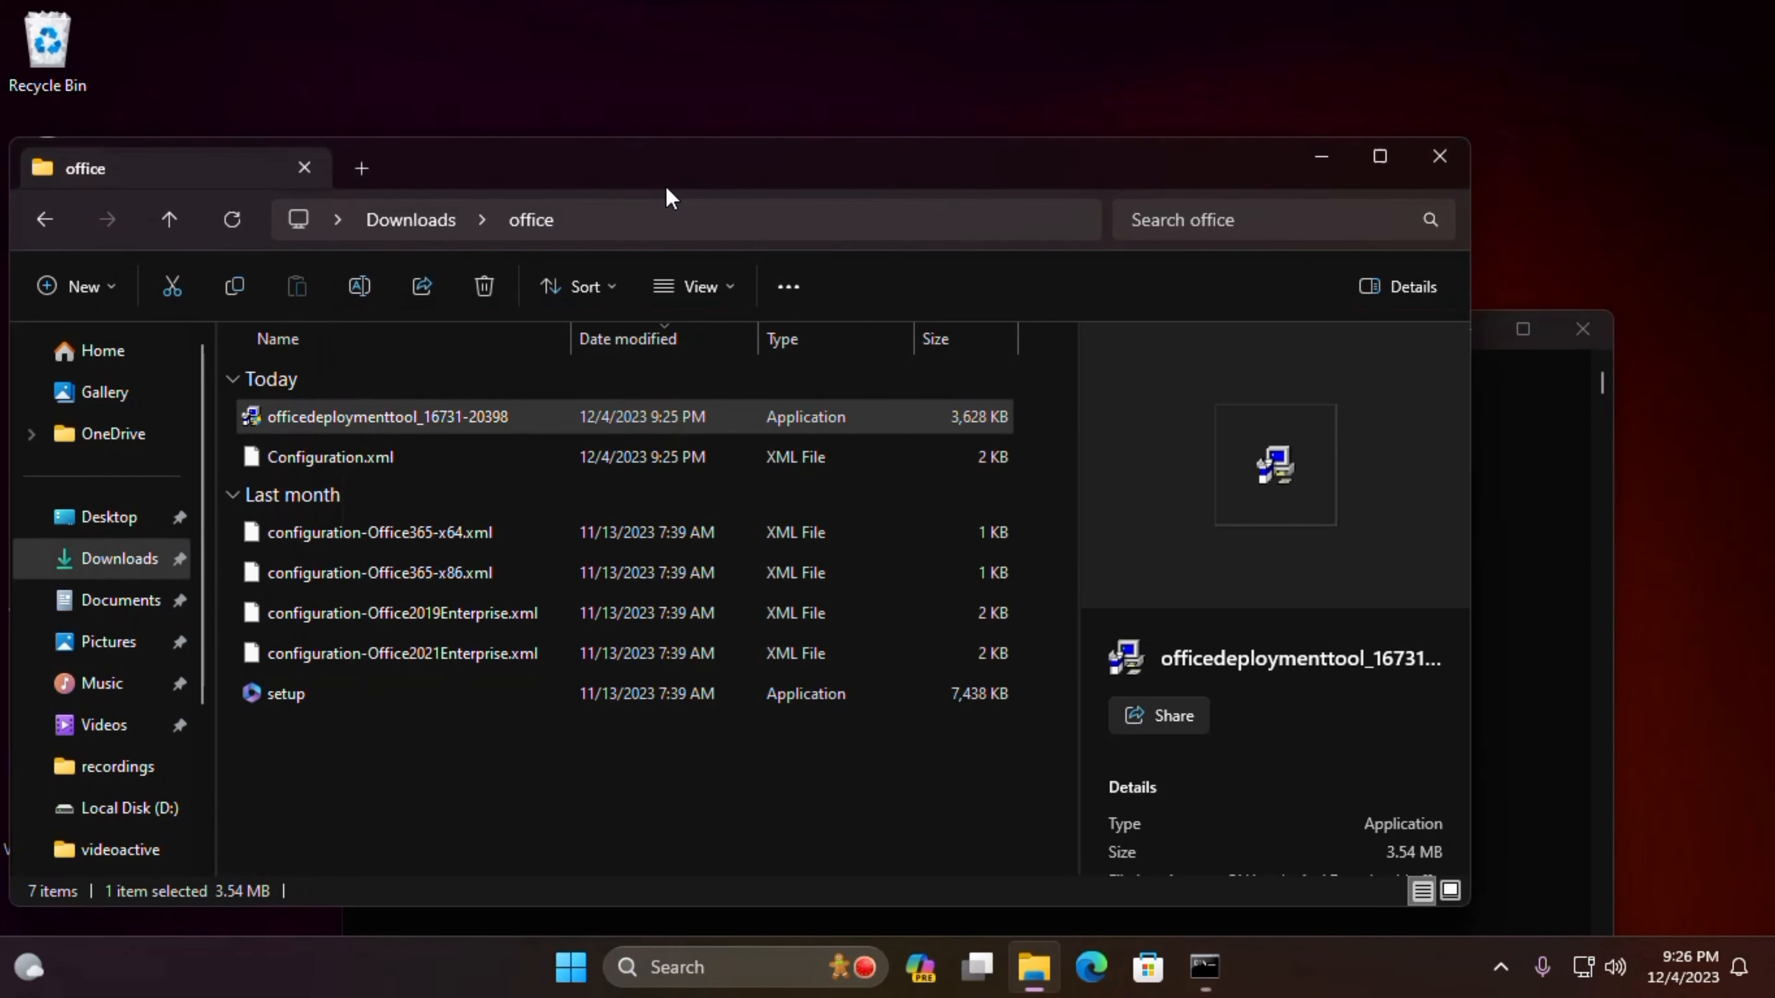
click(613, 218)
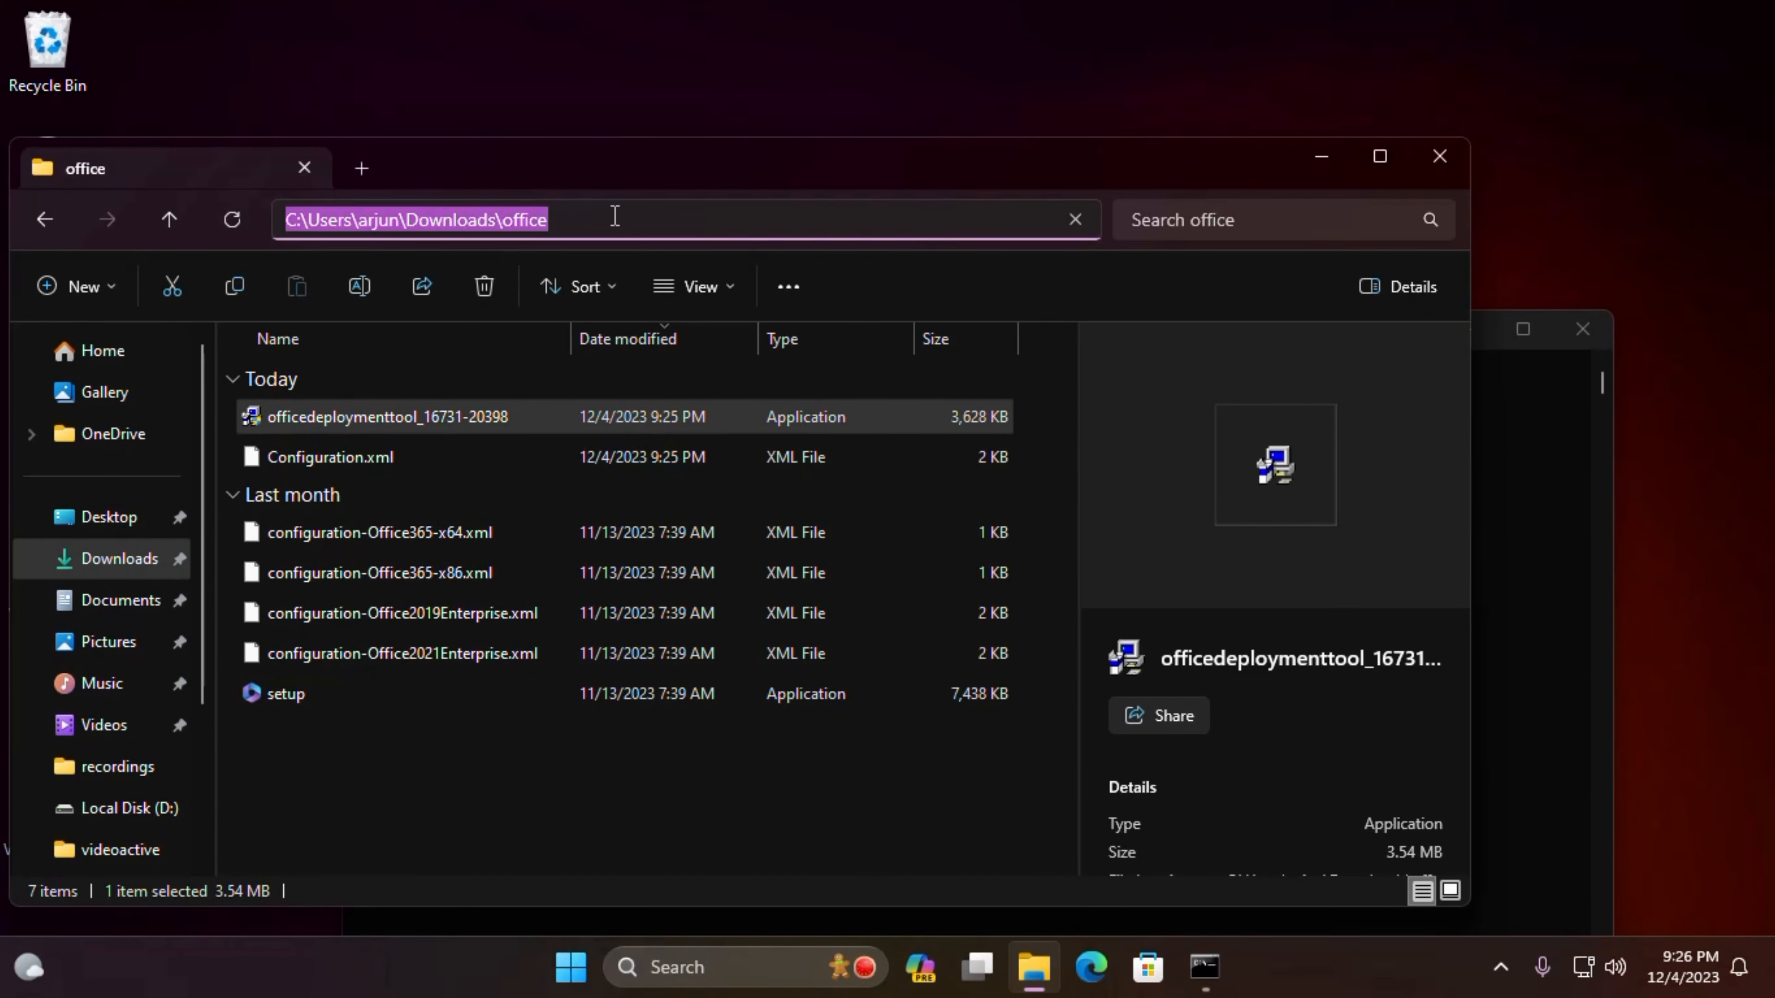
drag(610, 213, 193, 221)
key(cmd+c)
Change Command Prompt's directory to the copied Downloads\office path and list the folder's contents with dir.
click(1537, 475)
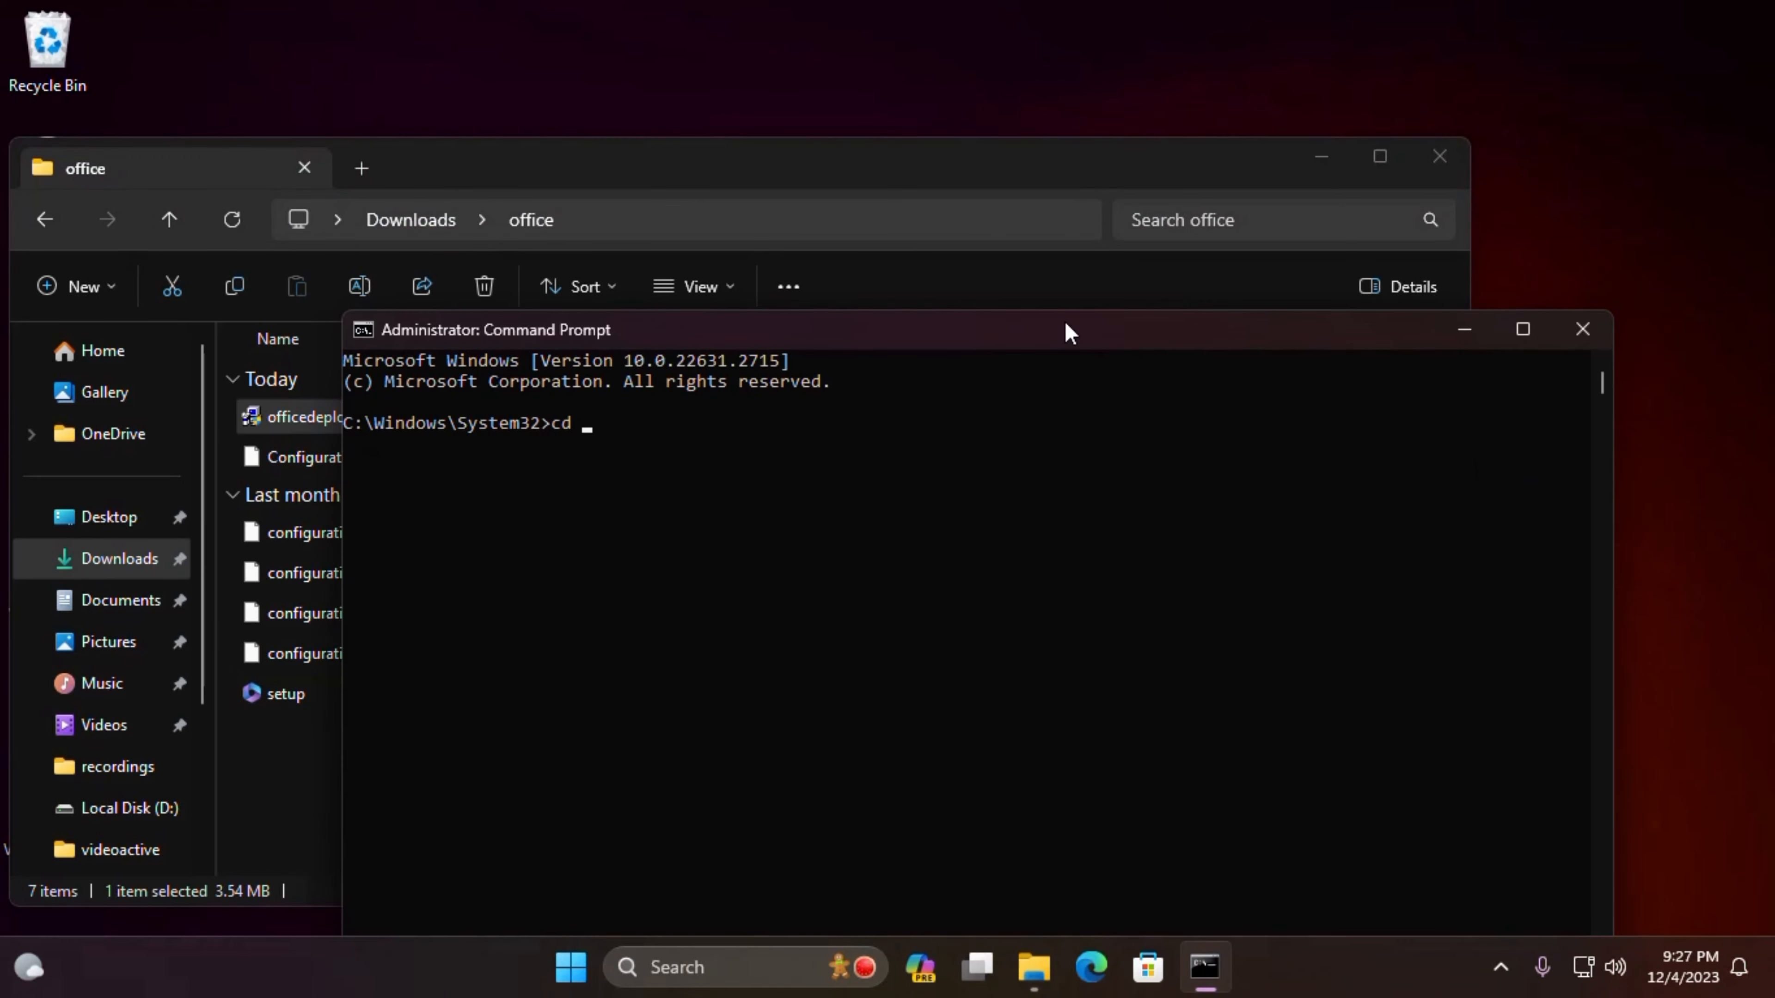
drag(1062, 329, 985, 262)
text(cd)
click(696, 366)
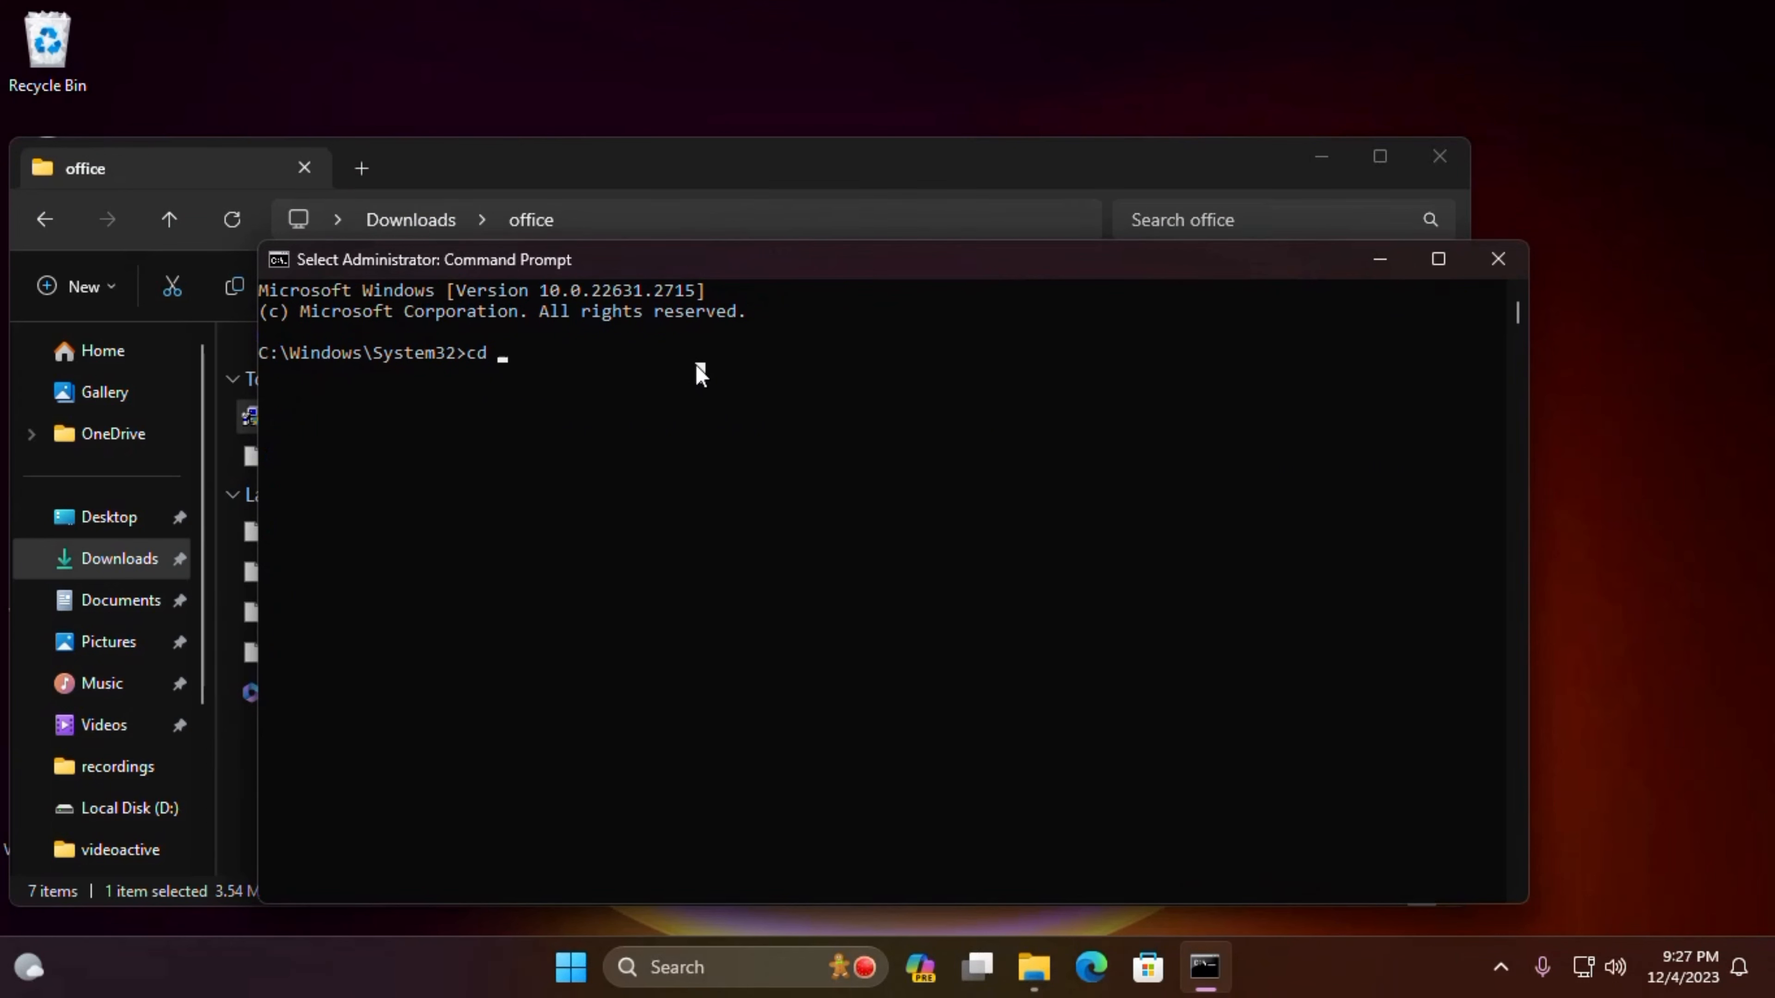
right_click(696, 365)
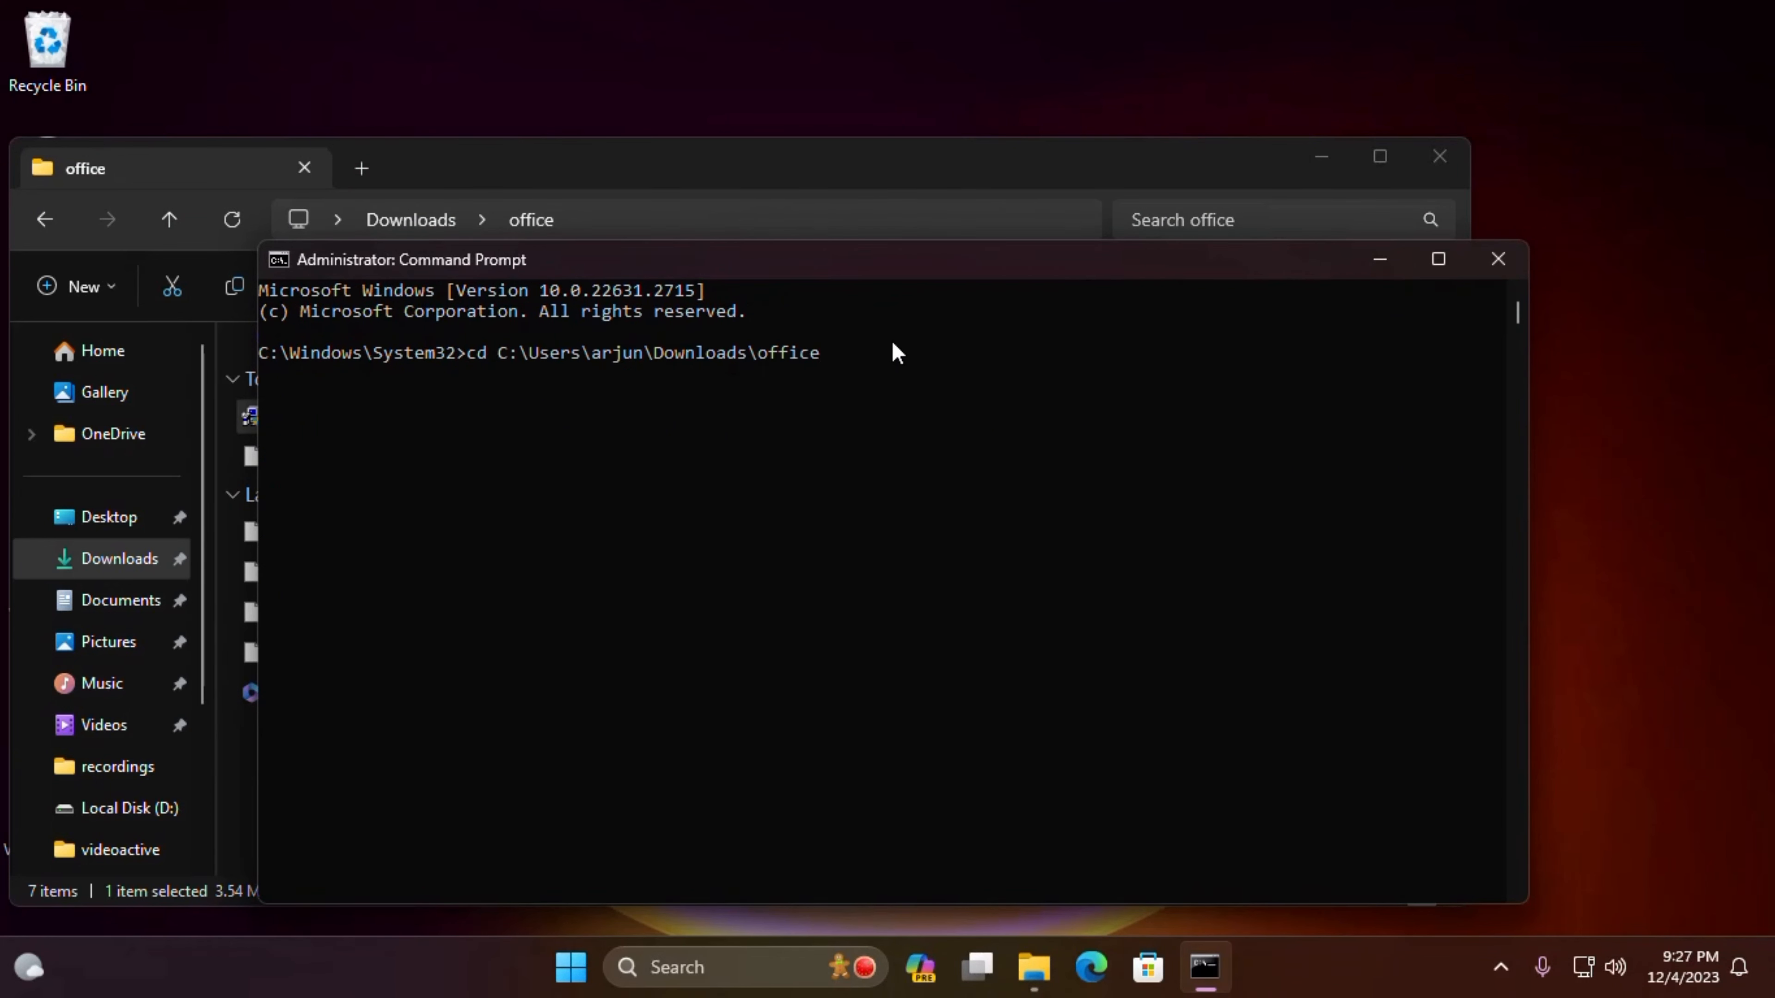
key(Return)
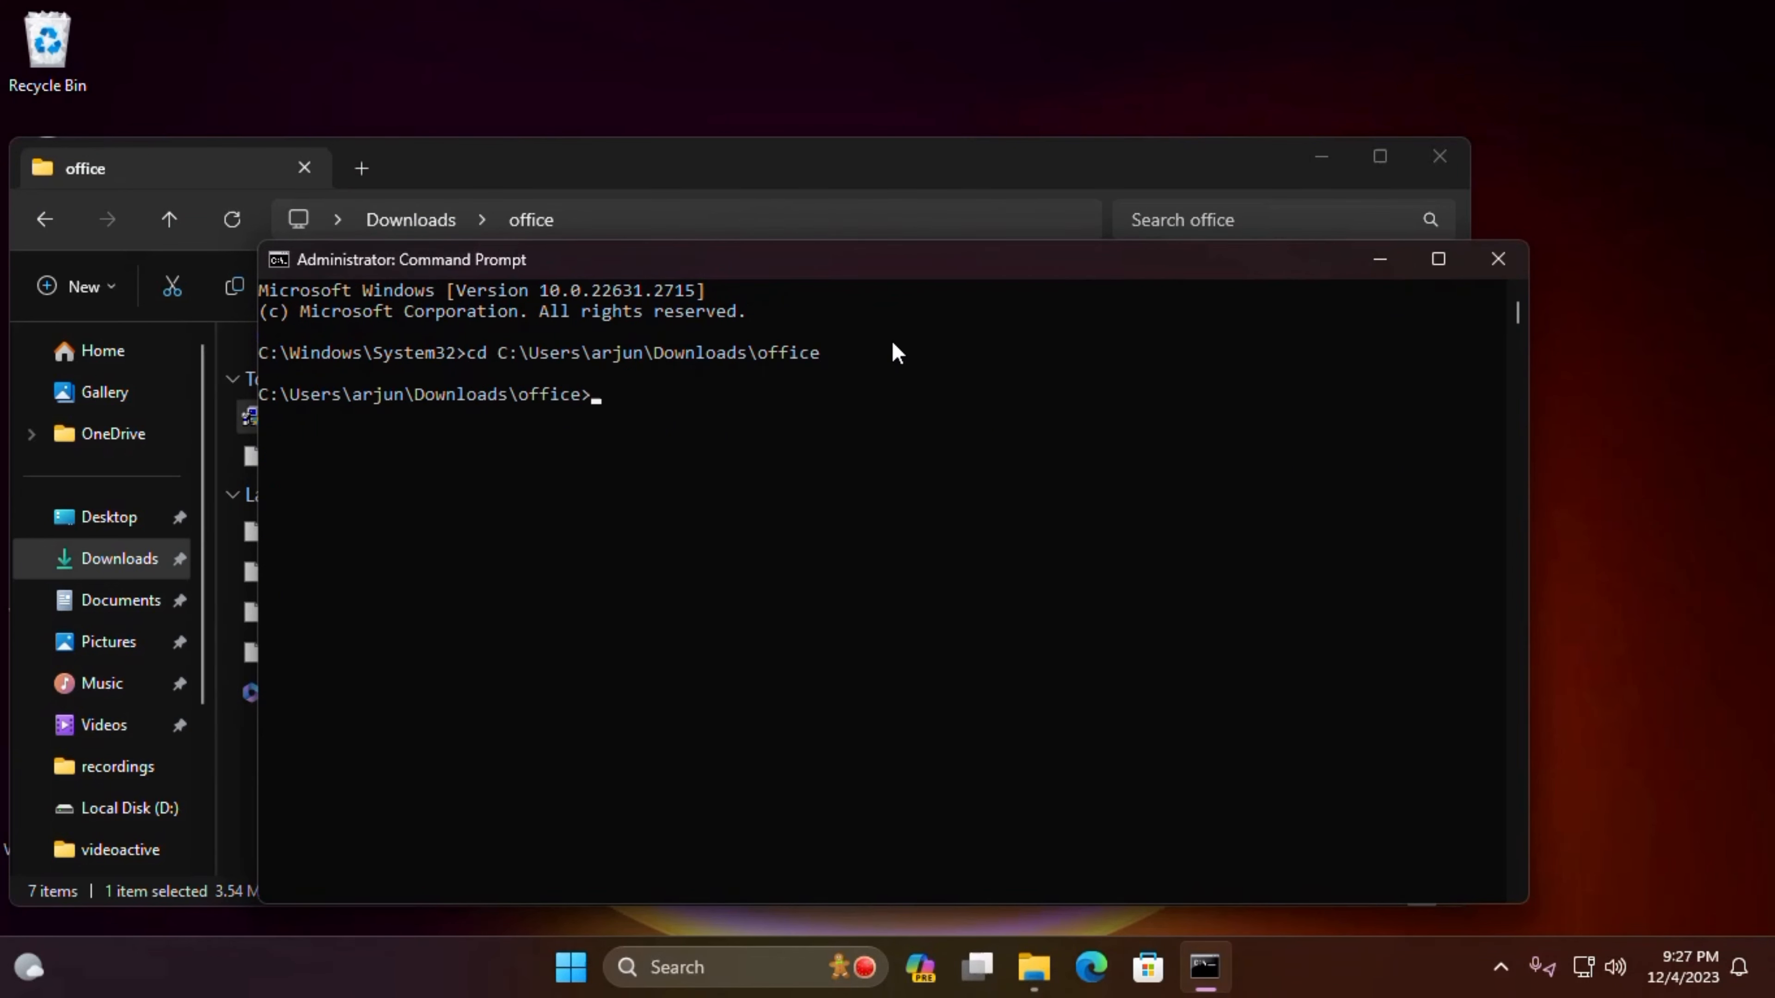
text(dir)
key(Return)
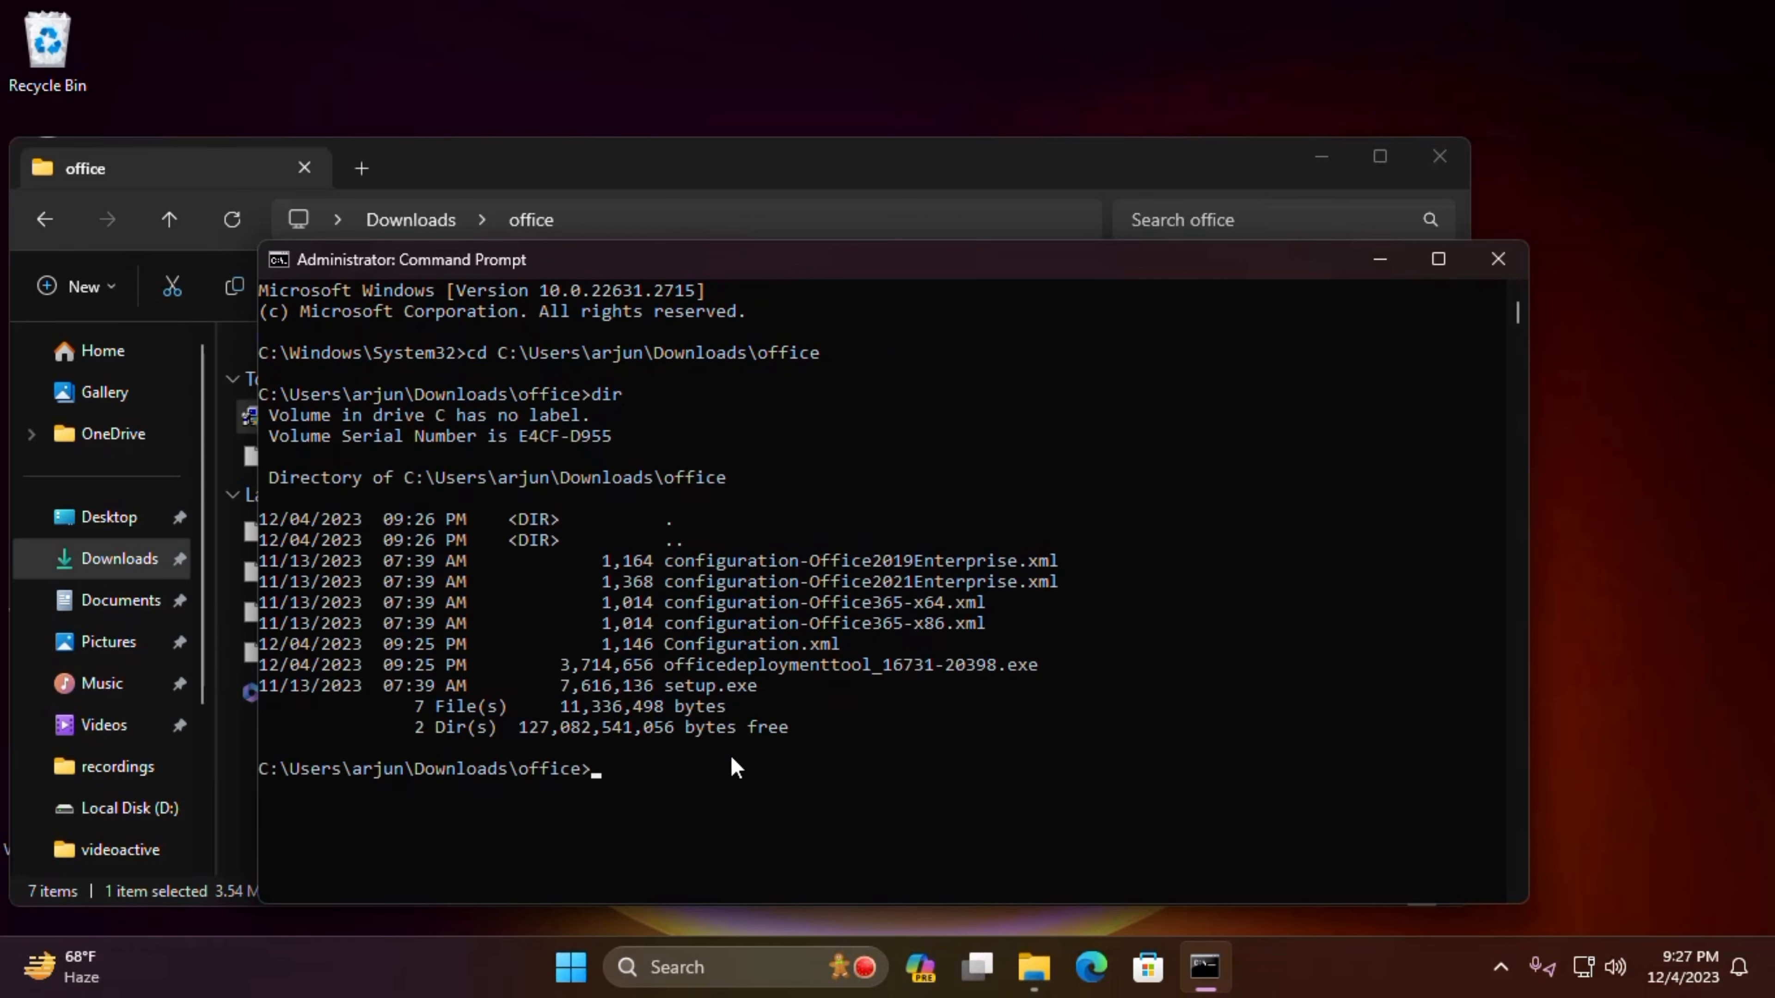
Run setup /configure Configuration.xml in Command Prompt to start the Office installation.
text(setup /configure)
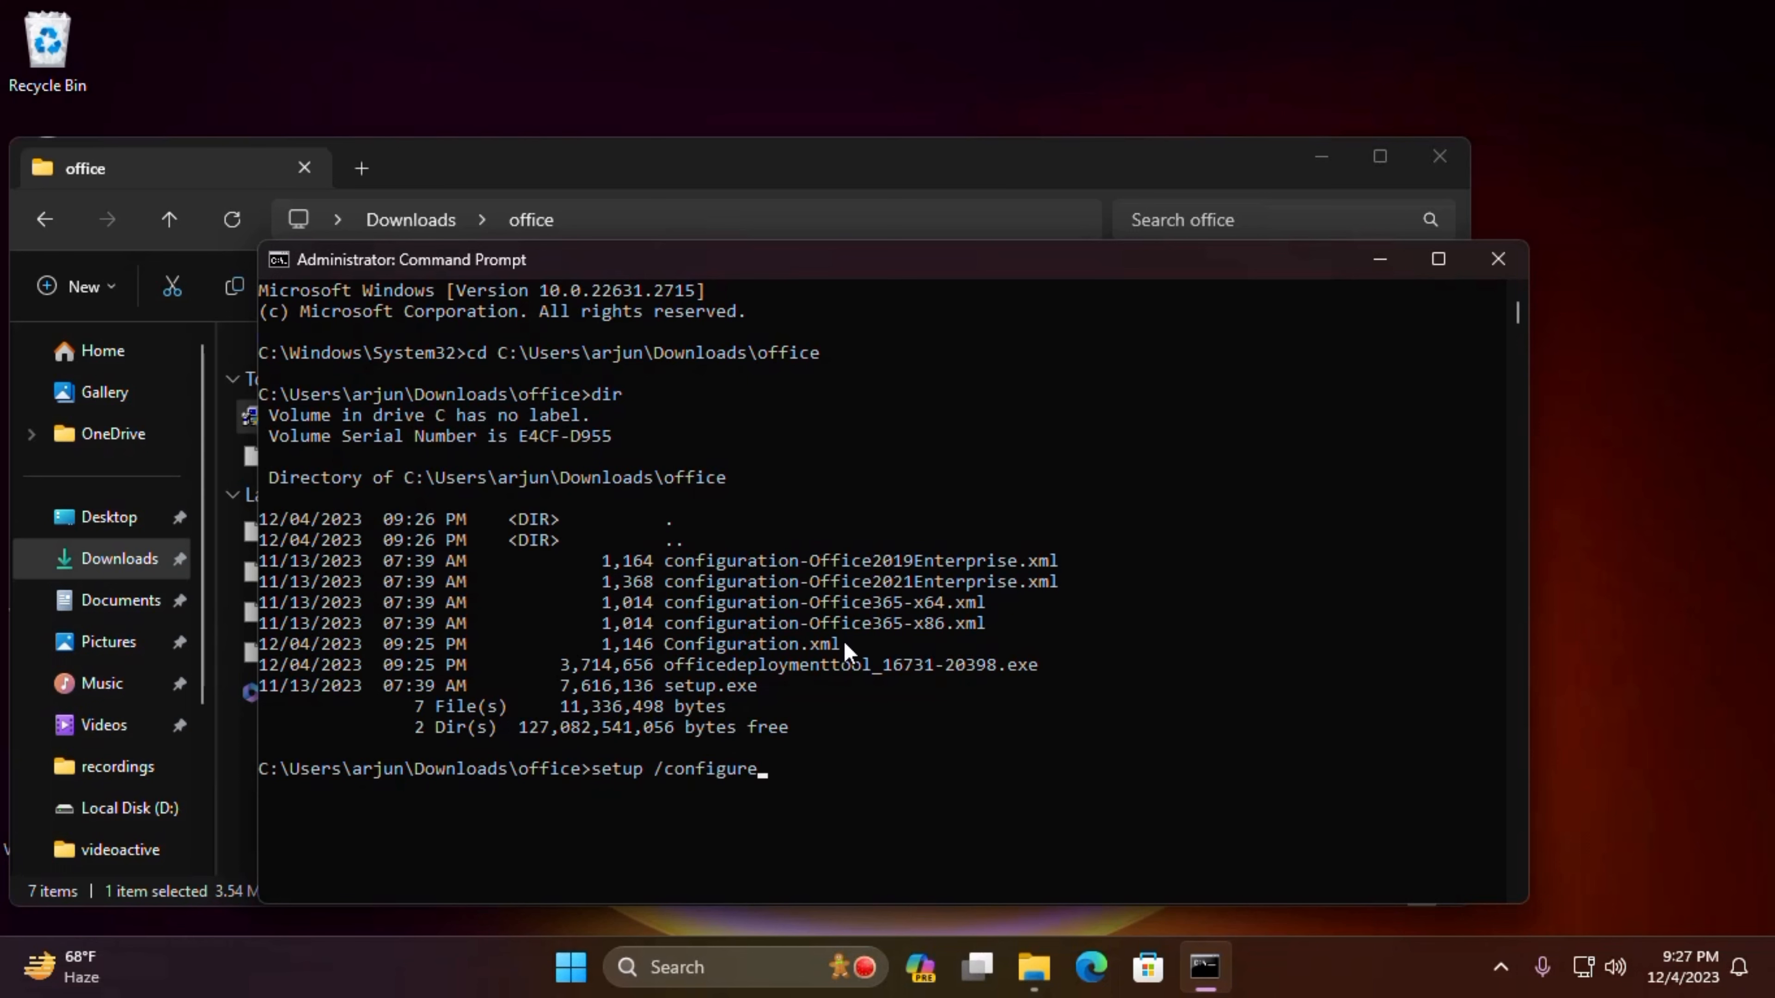
drag(847, 644, 665, 647)
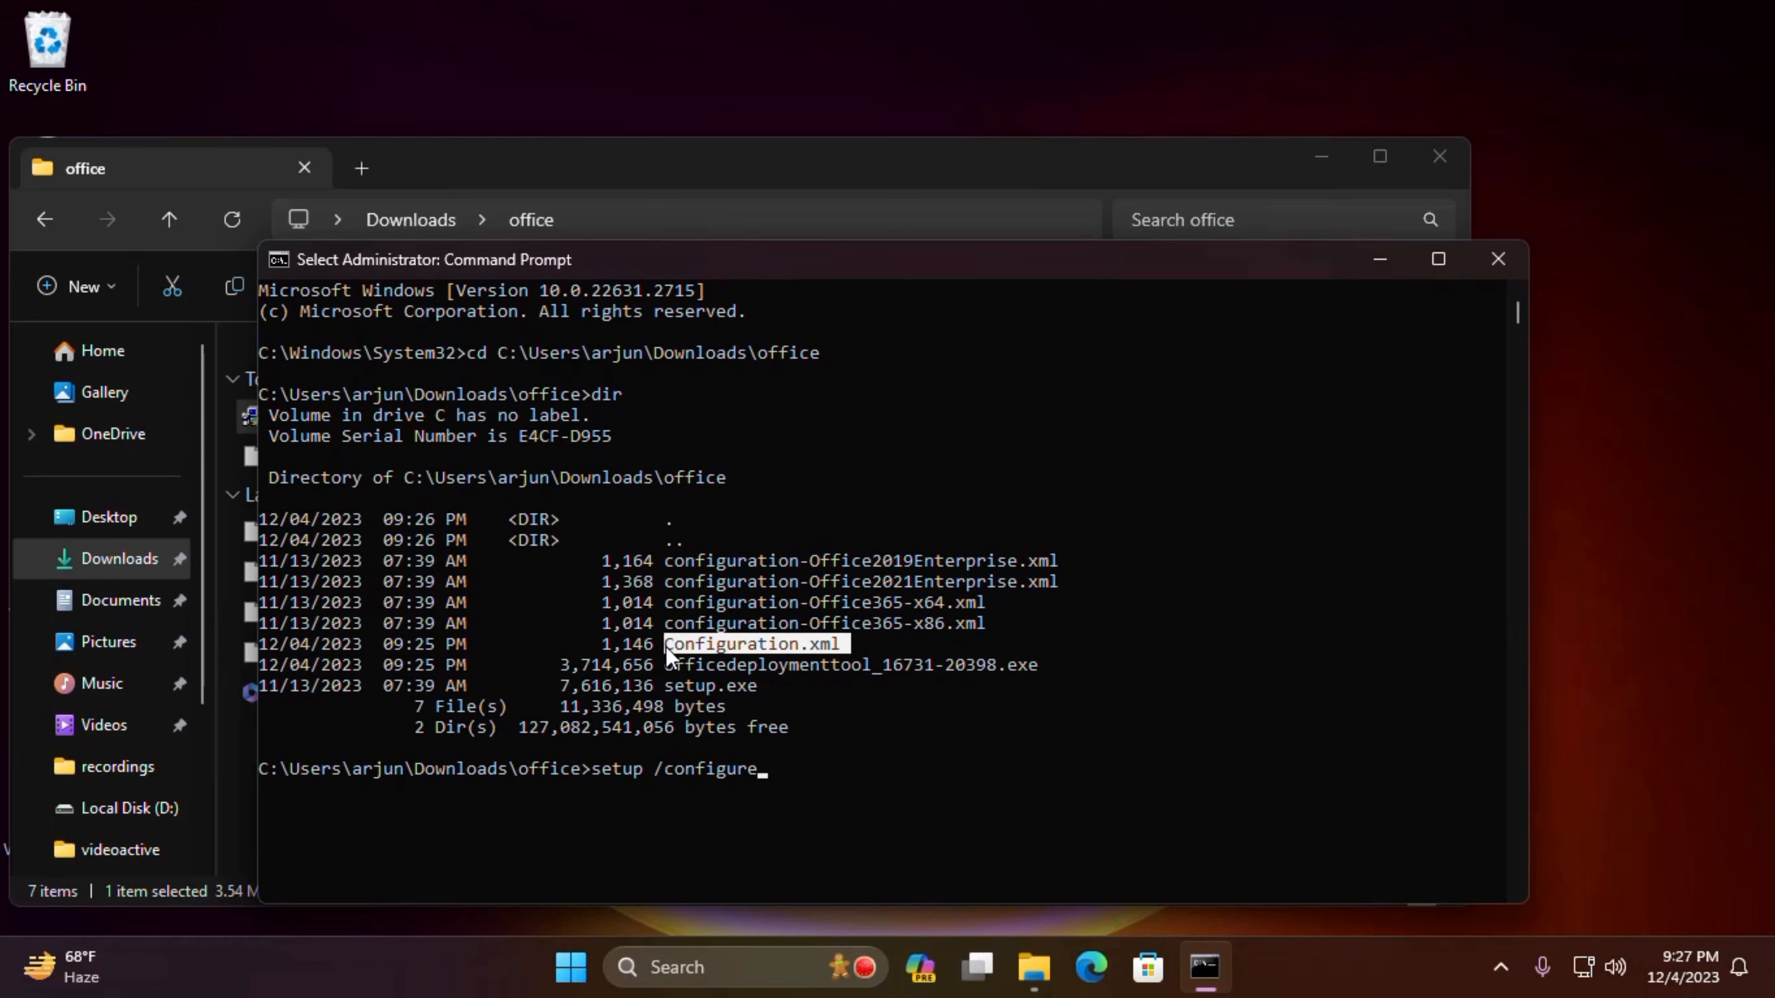
click(769, 762)
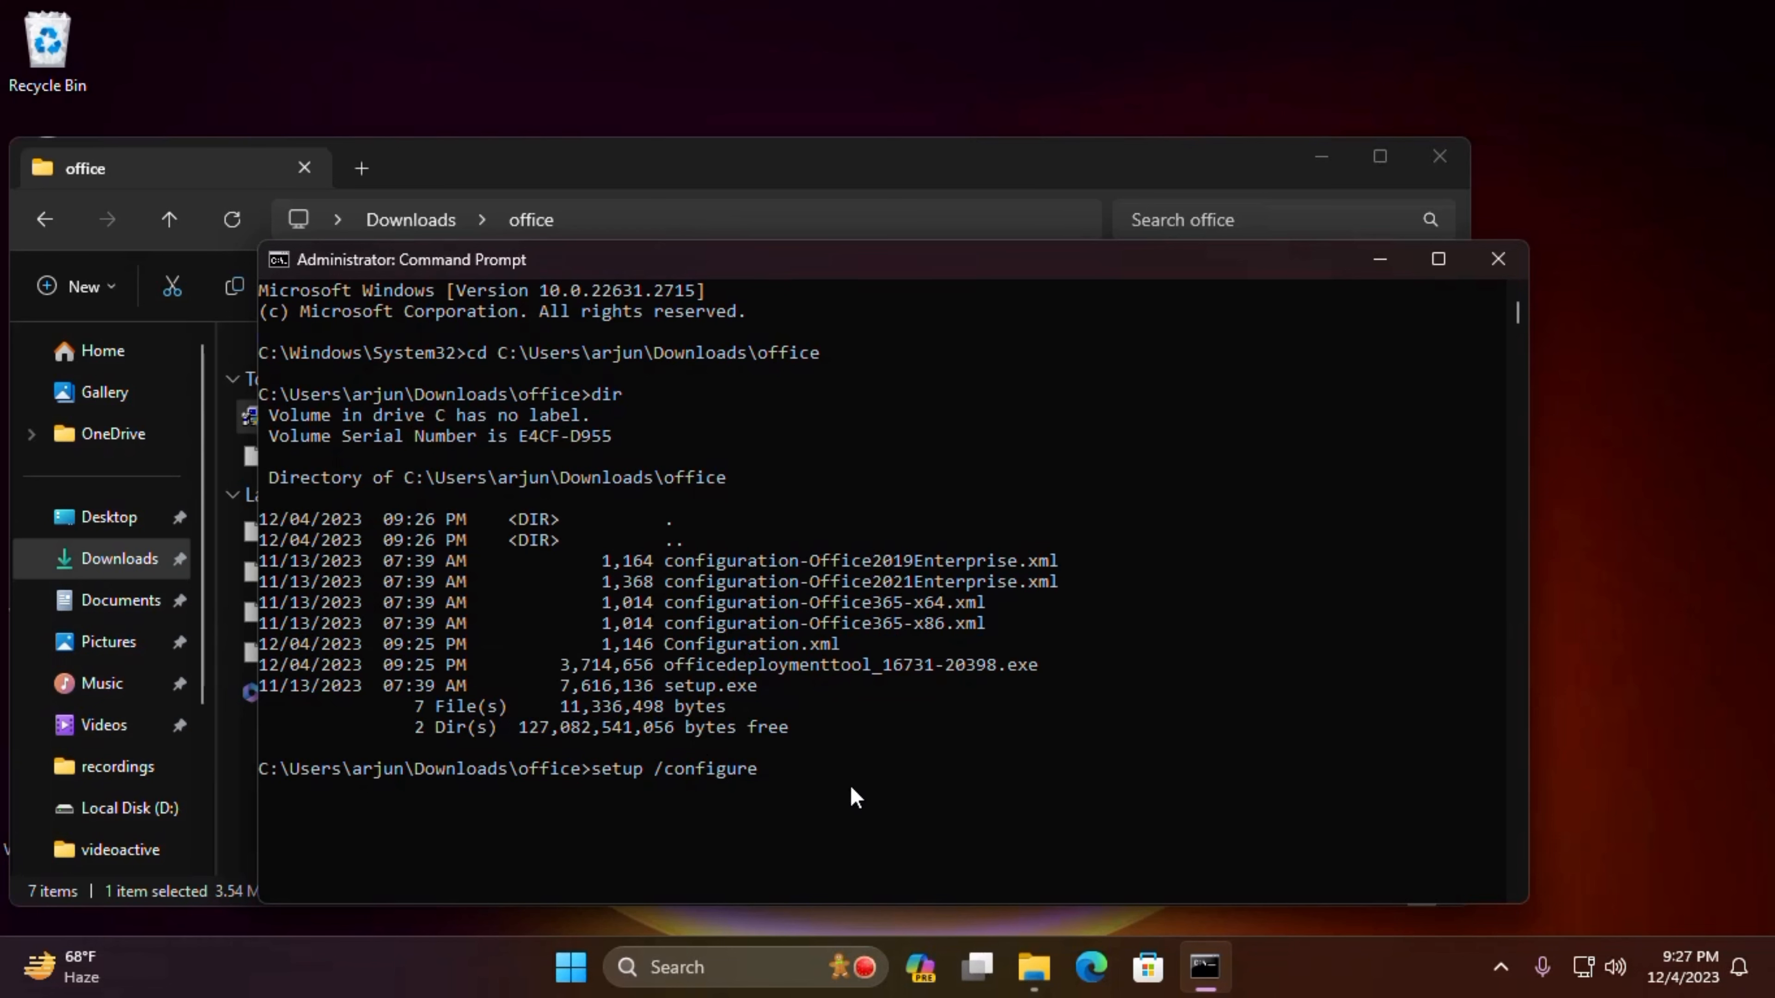
text(c)
key(BackSpace)
text(Configuration.xml)
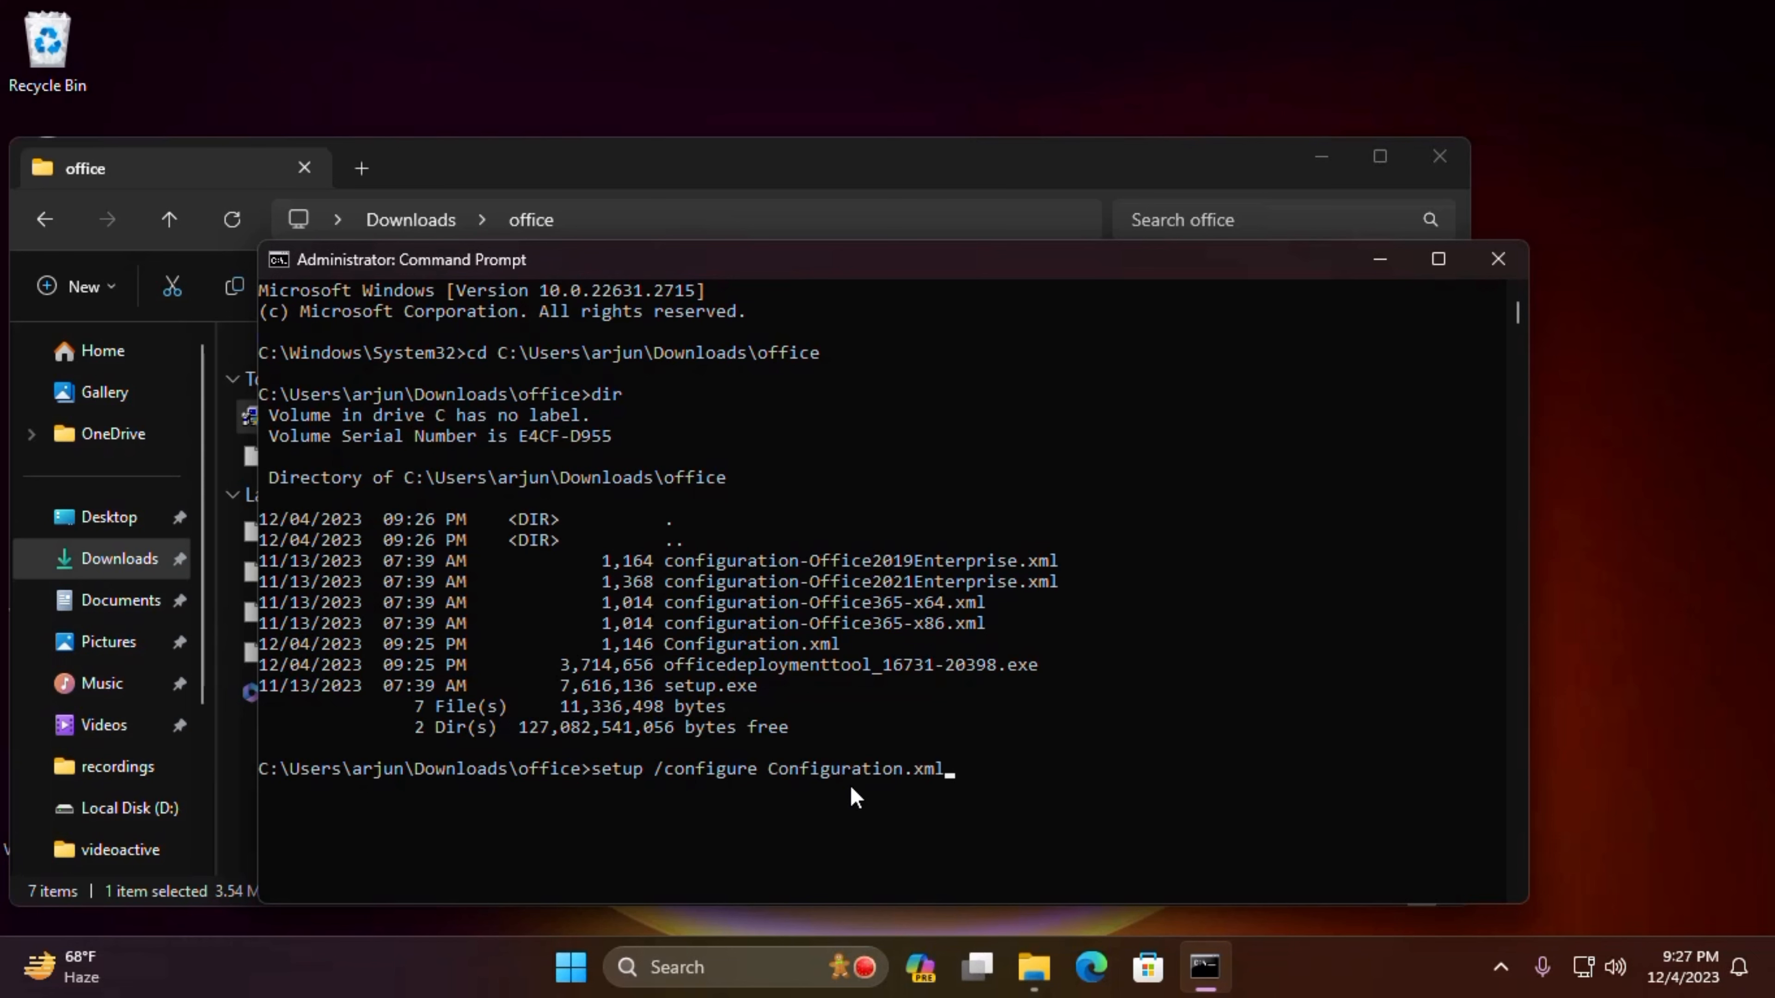
key(Return)
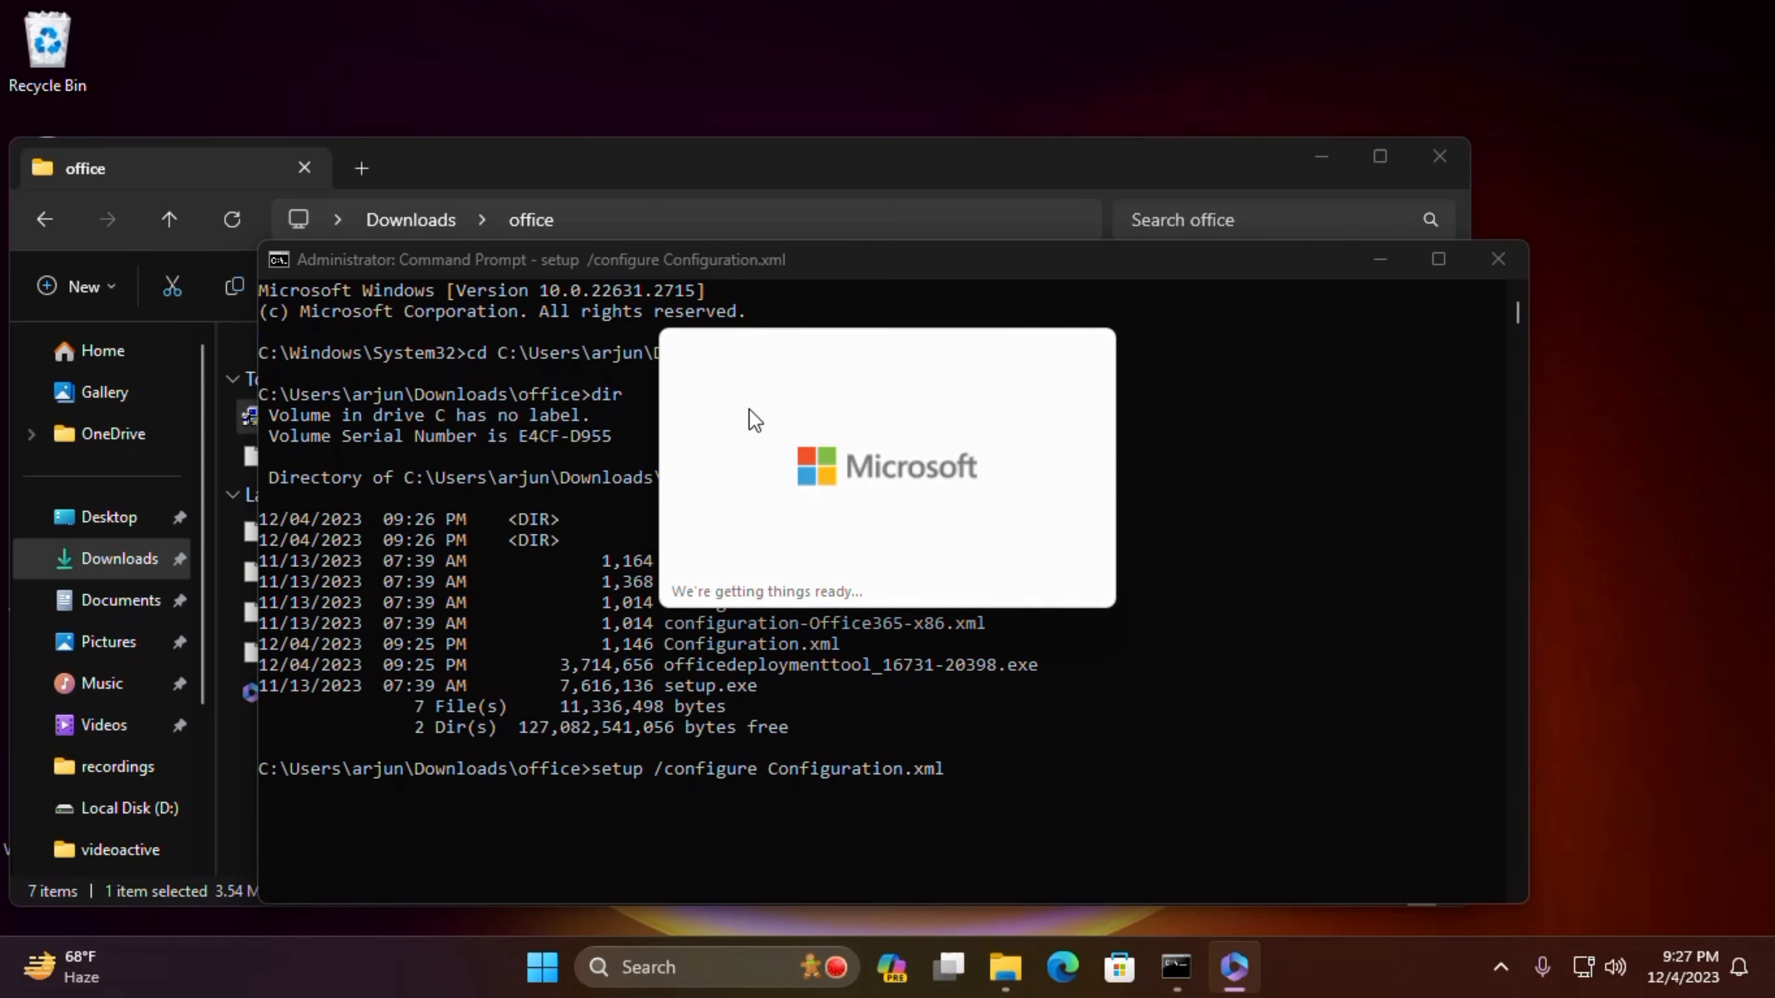
Minimize the Command Prompt and office folder windows and refresh the desktop.
right_click(812, 54)
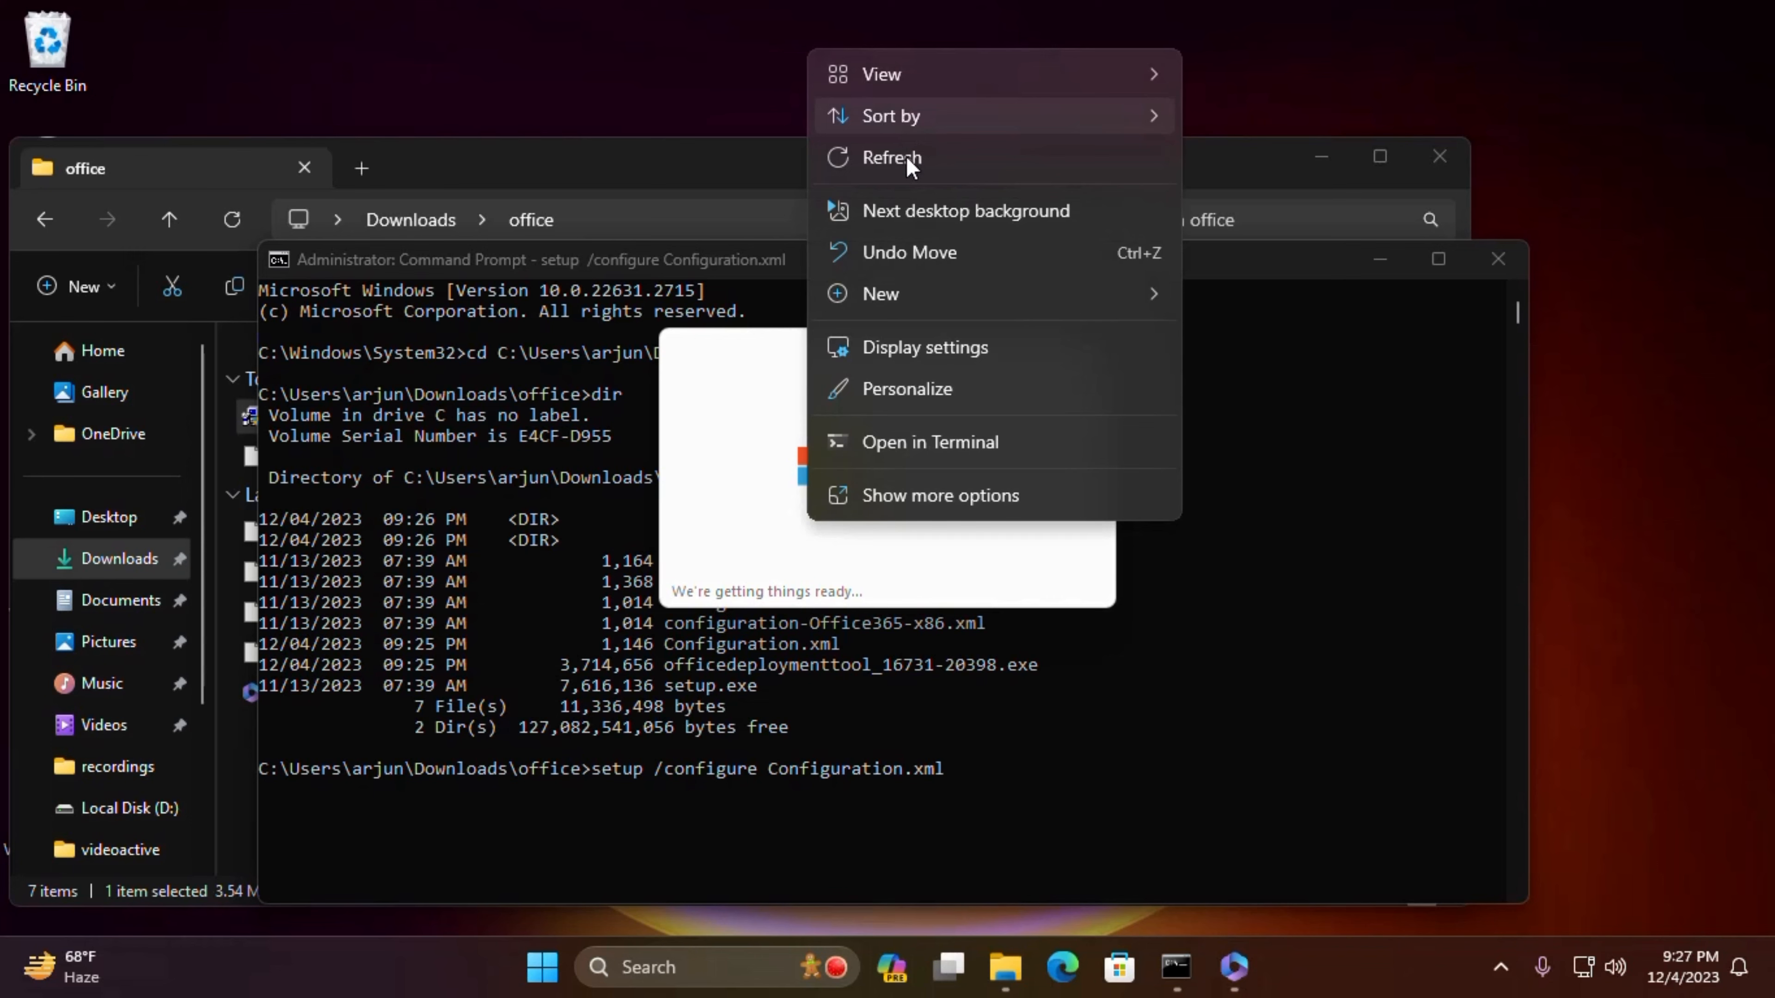
click(910, 168)
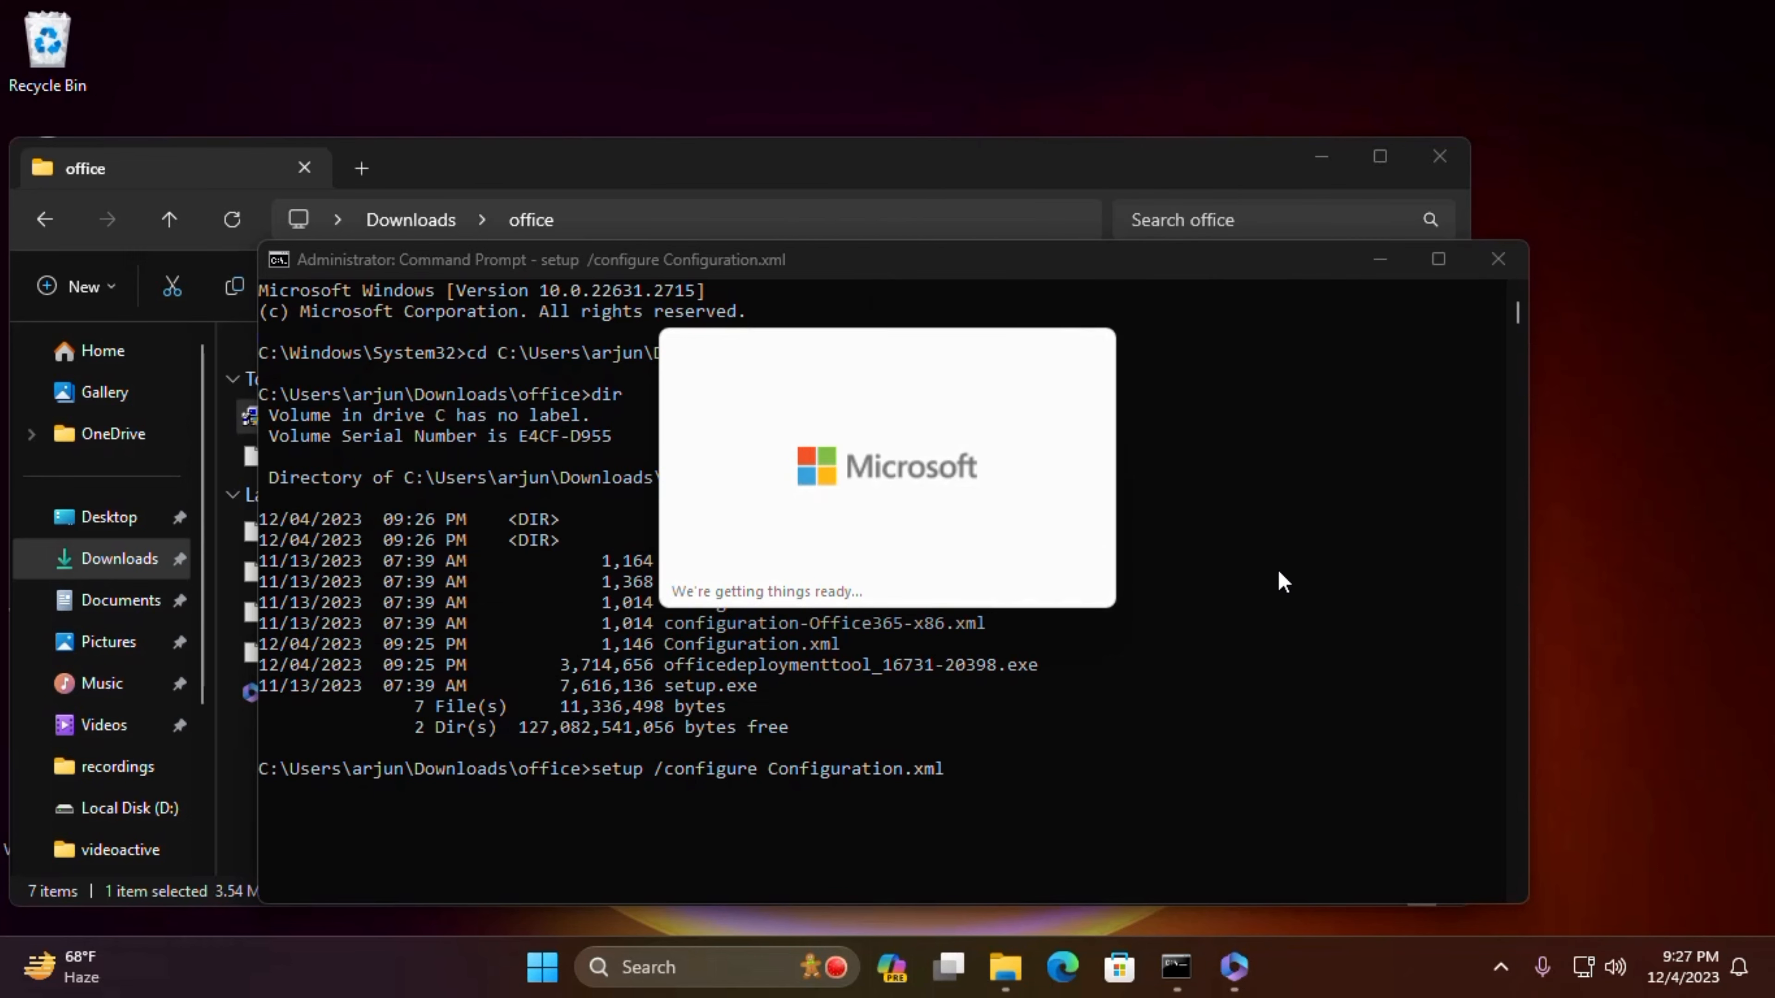
click(1371, 261)
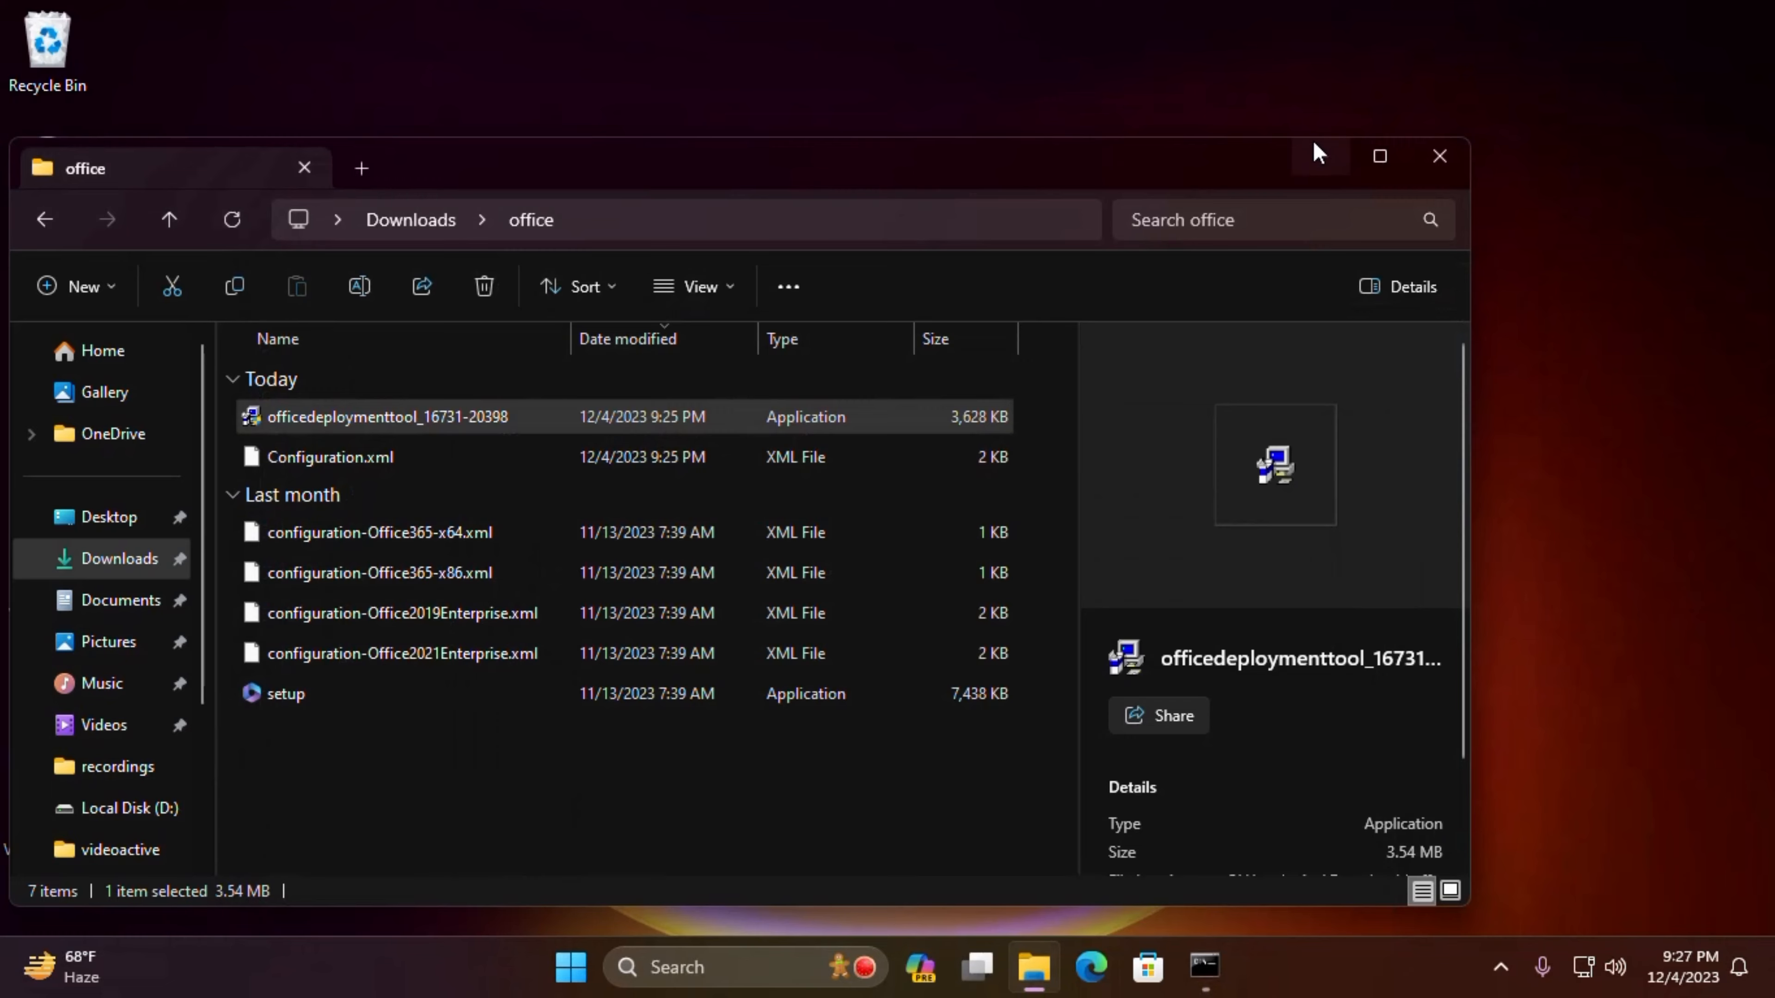
click(1321, 157)
right_click(928, 211)
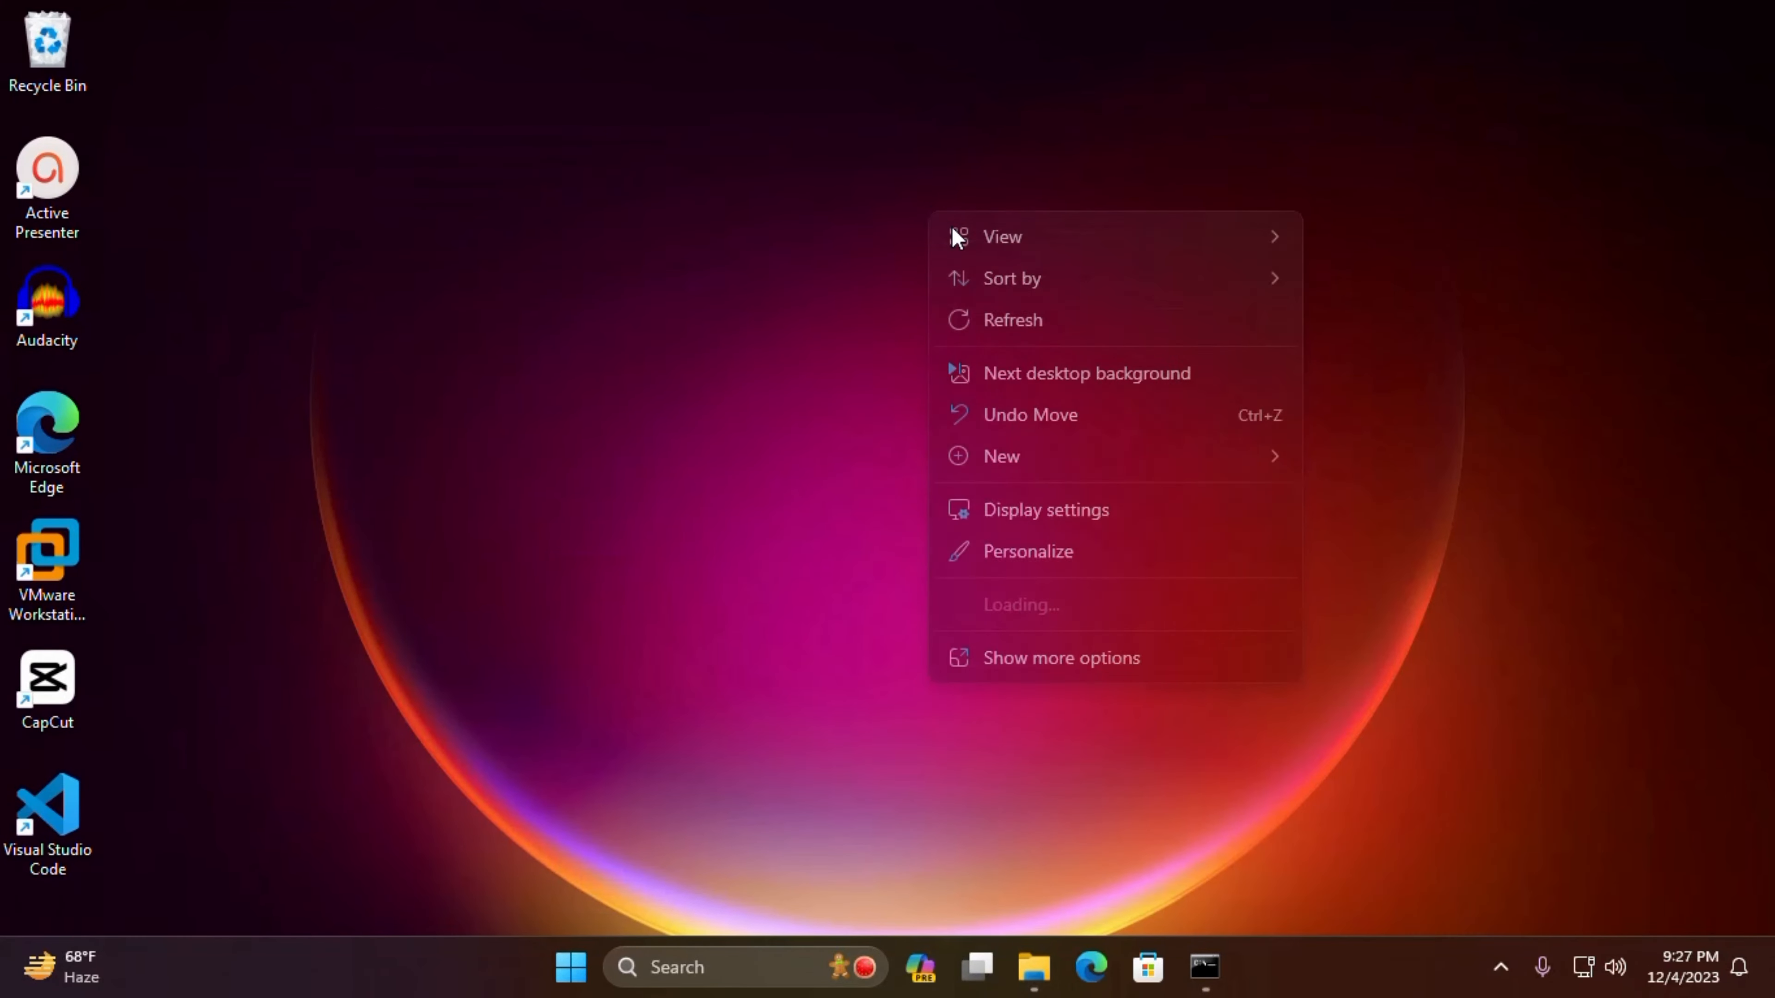
click(1013, 325)
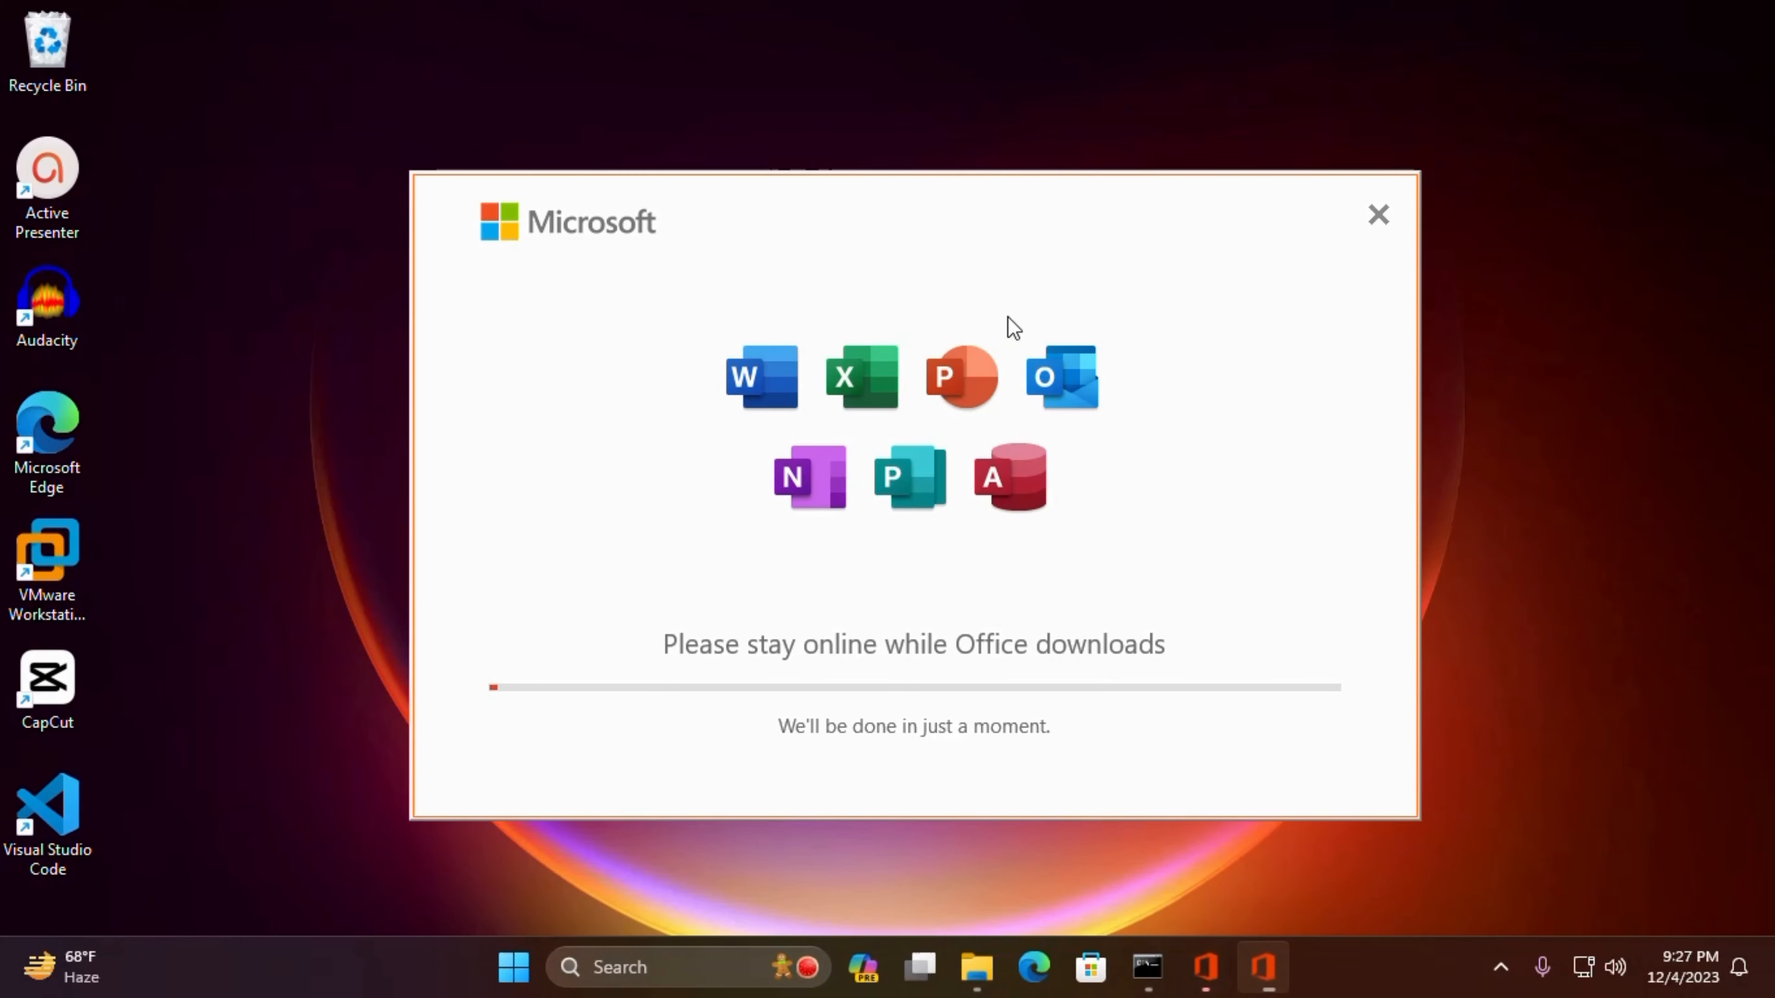
right_click(833, 12)
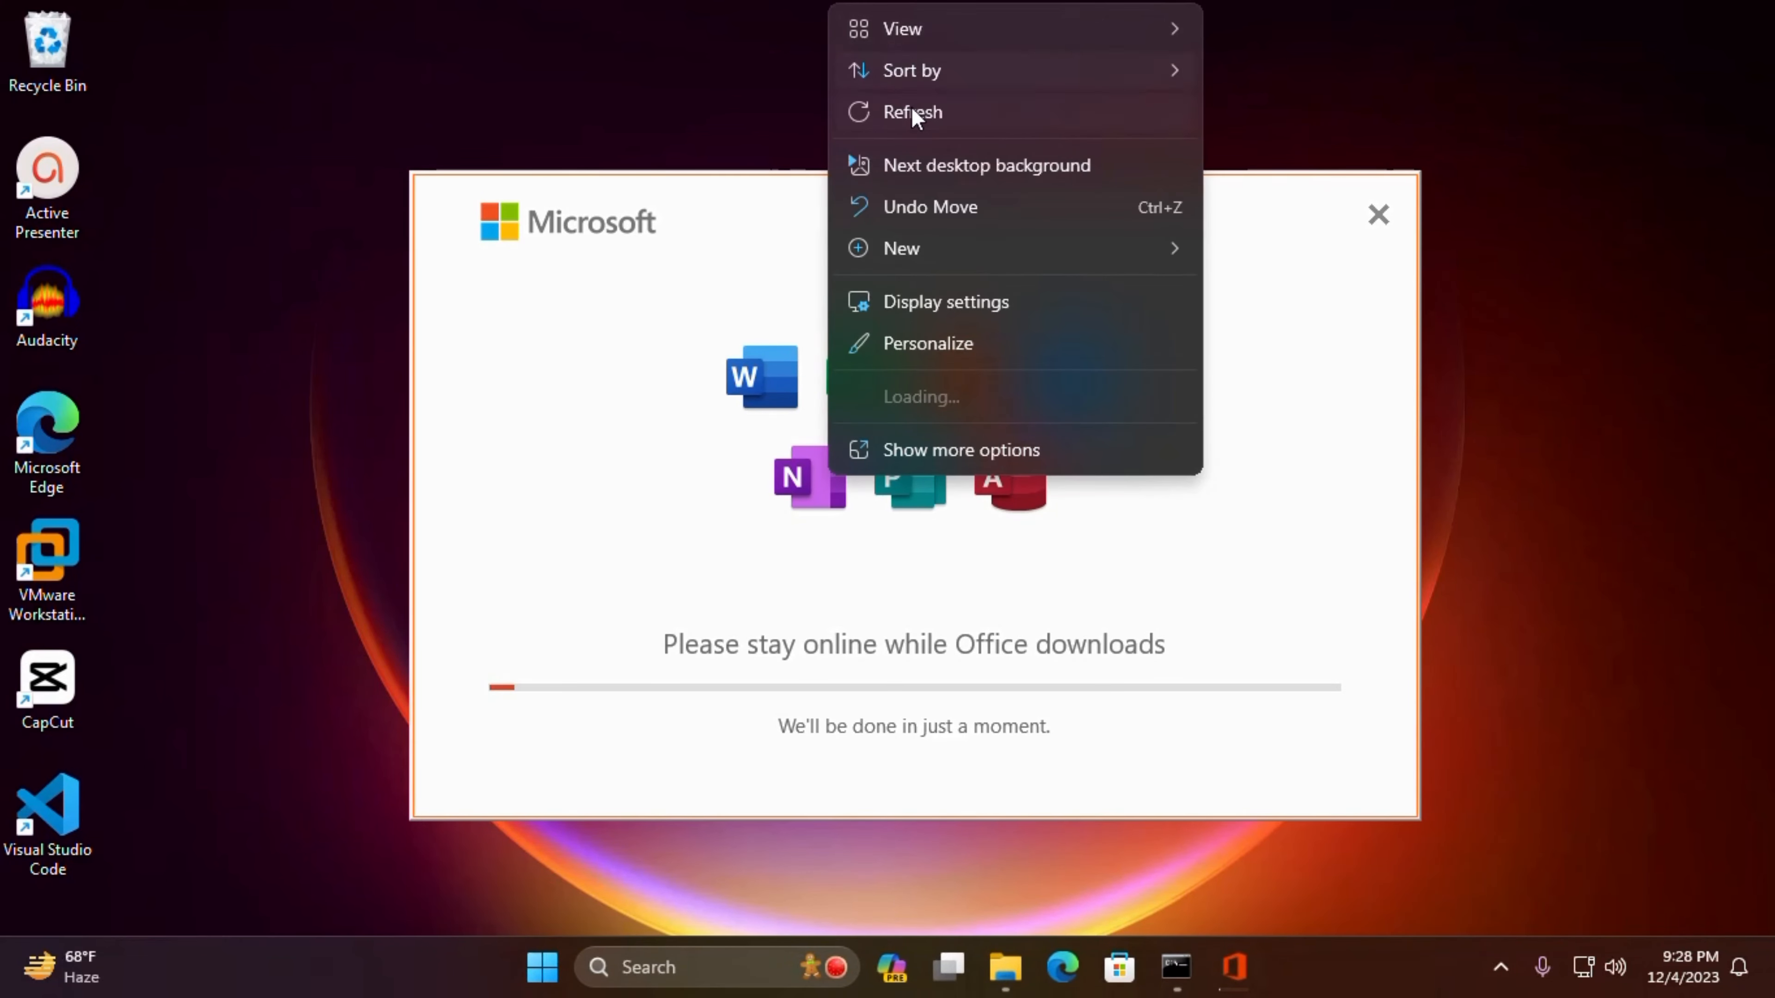
click(912, 109)
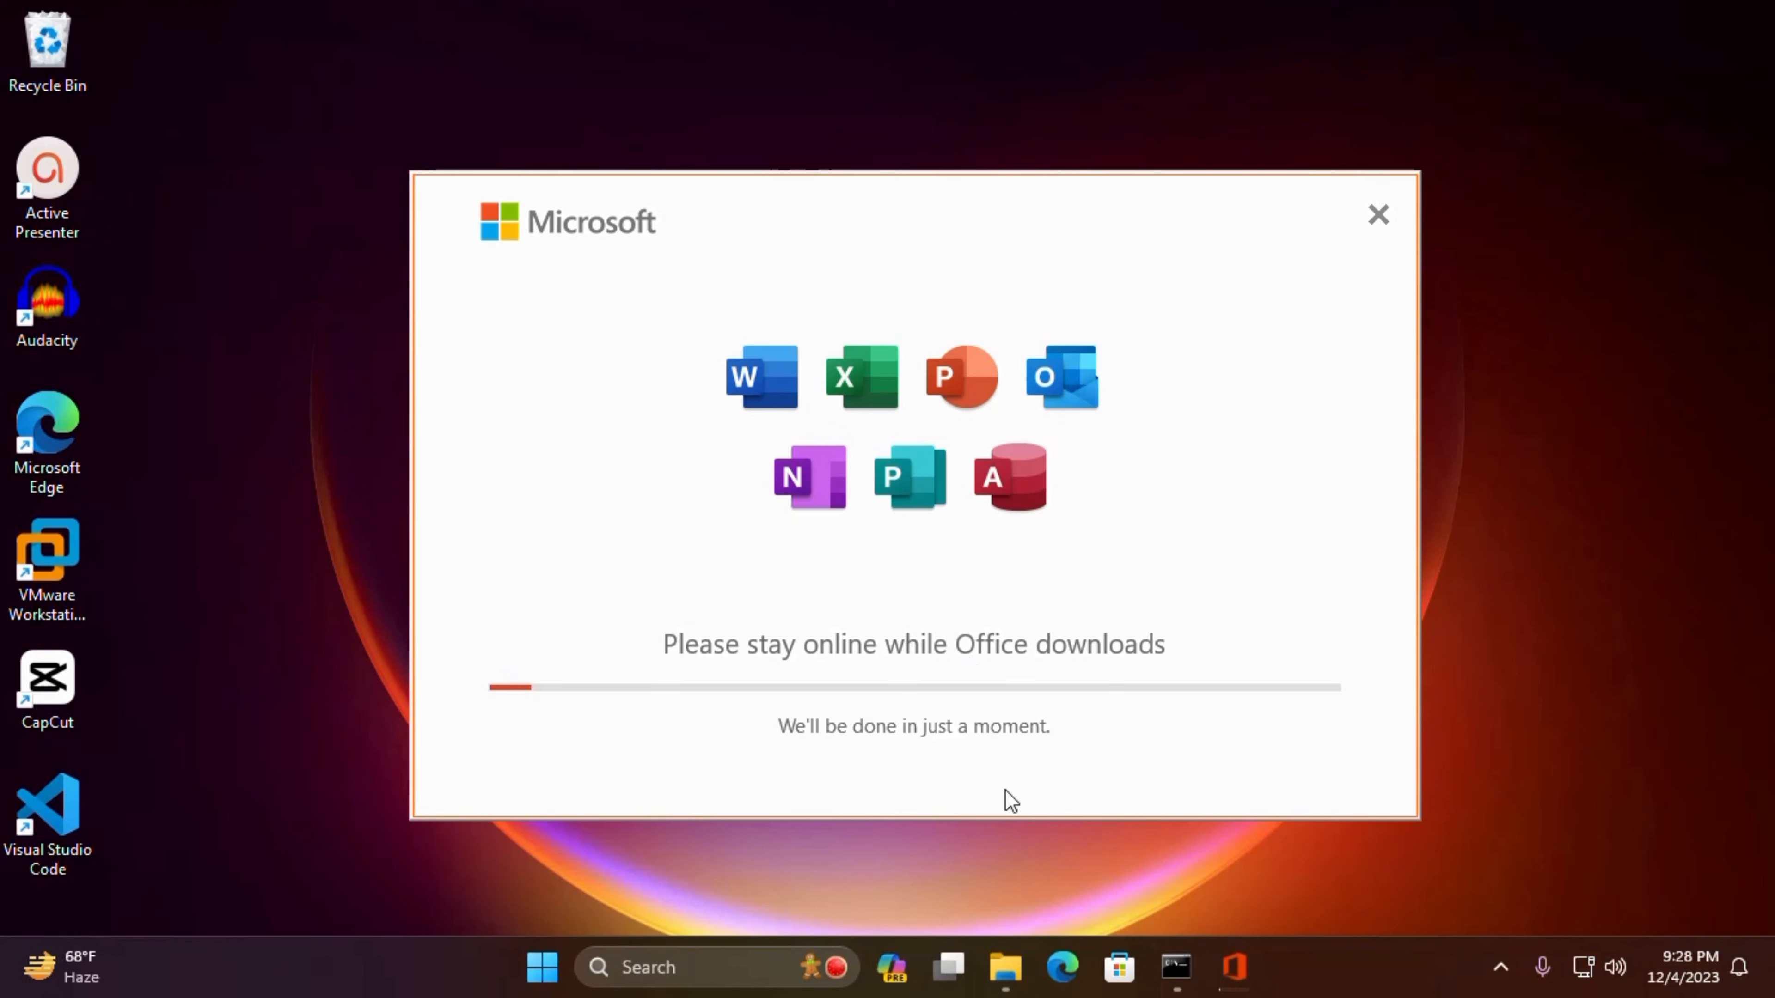
right_click(1703, 197)
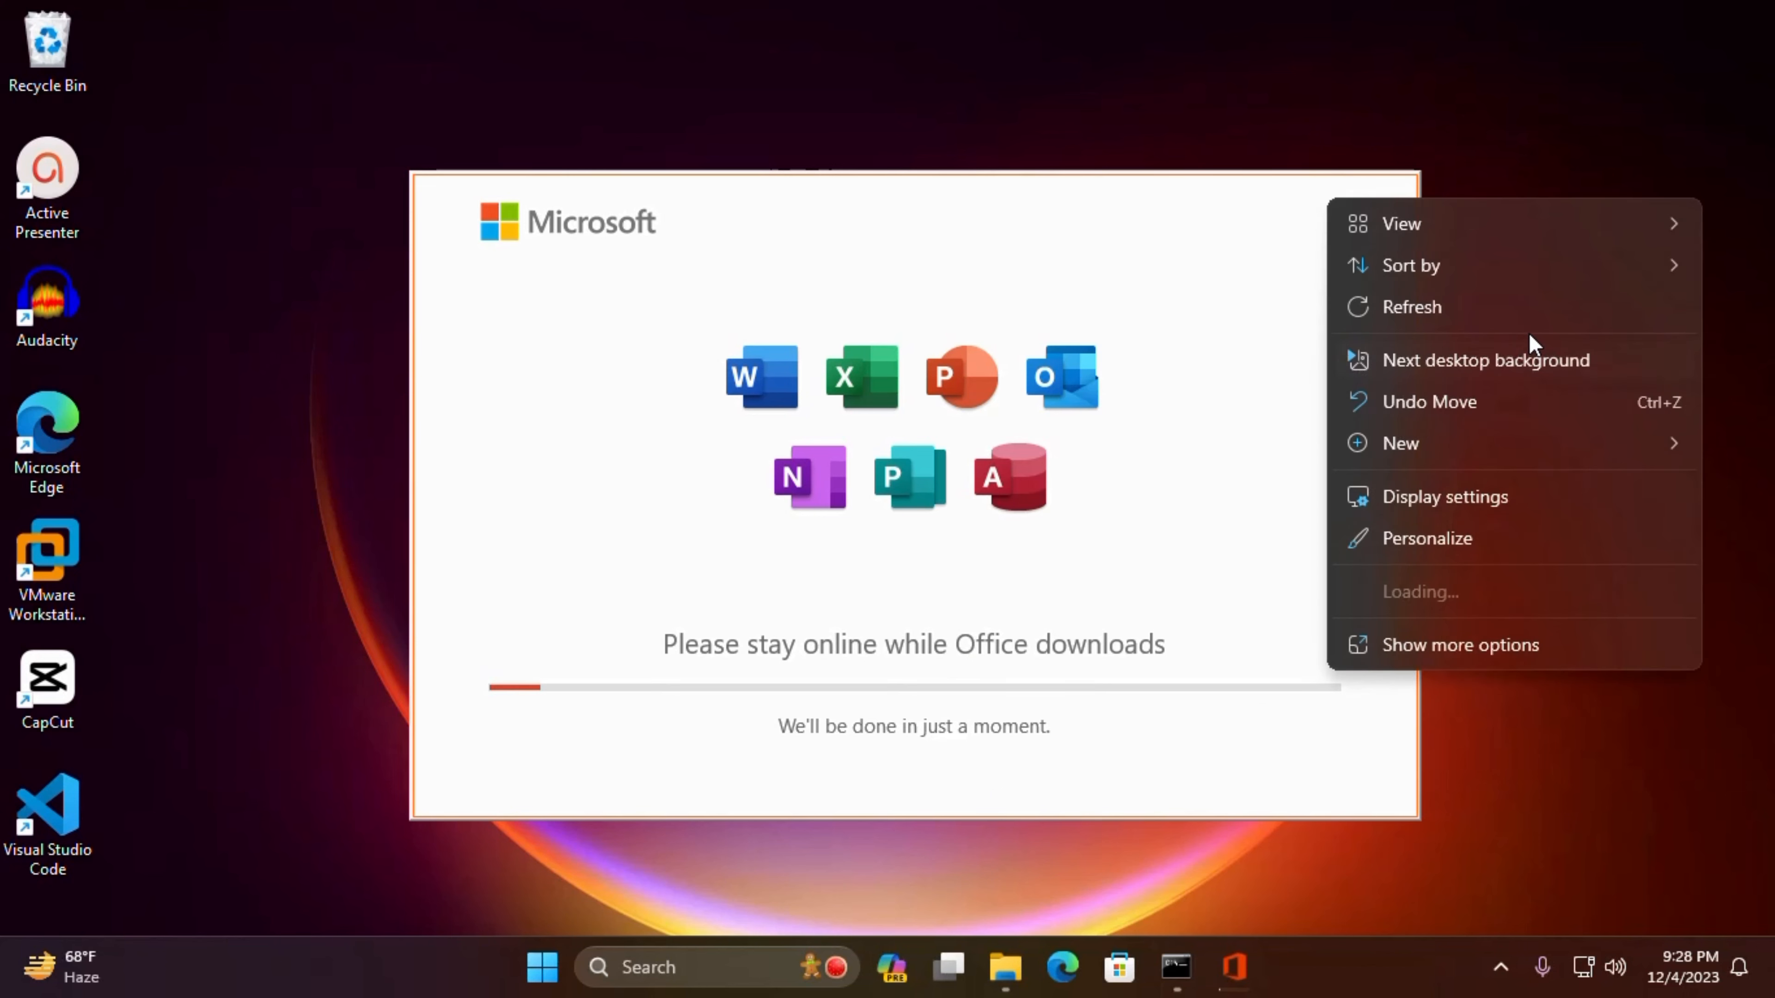
click(1445, 316)
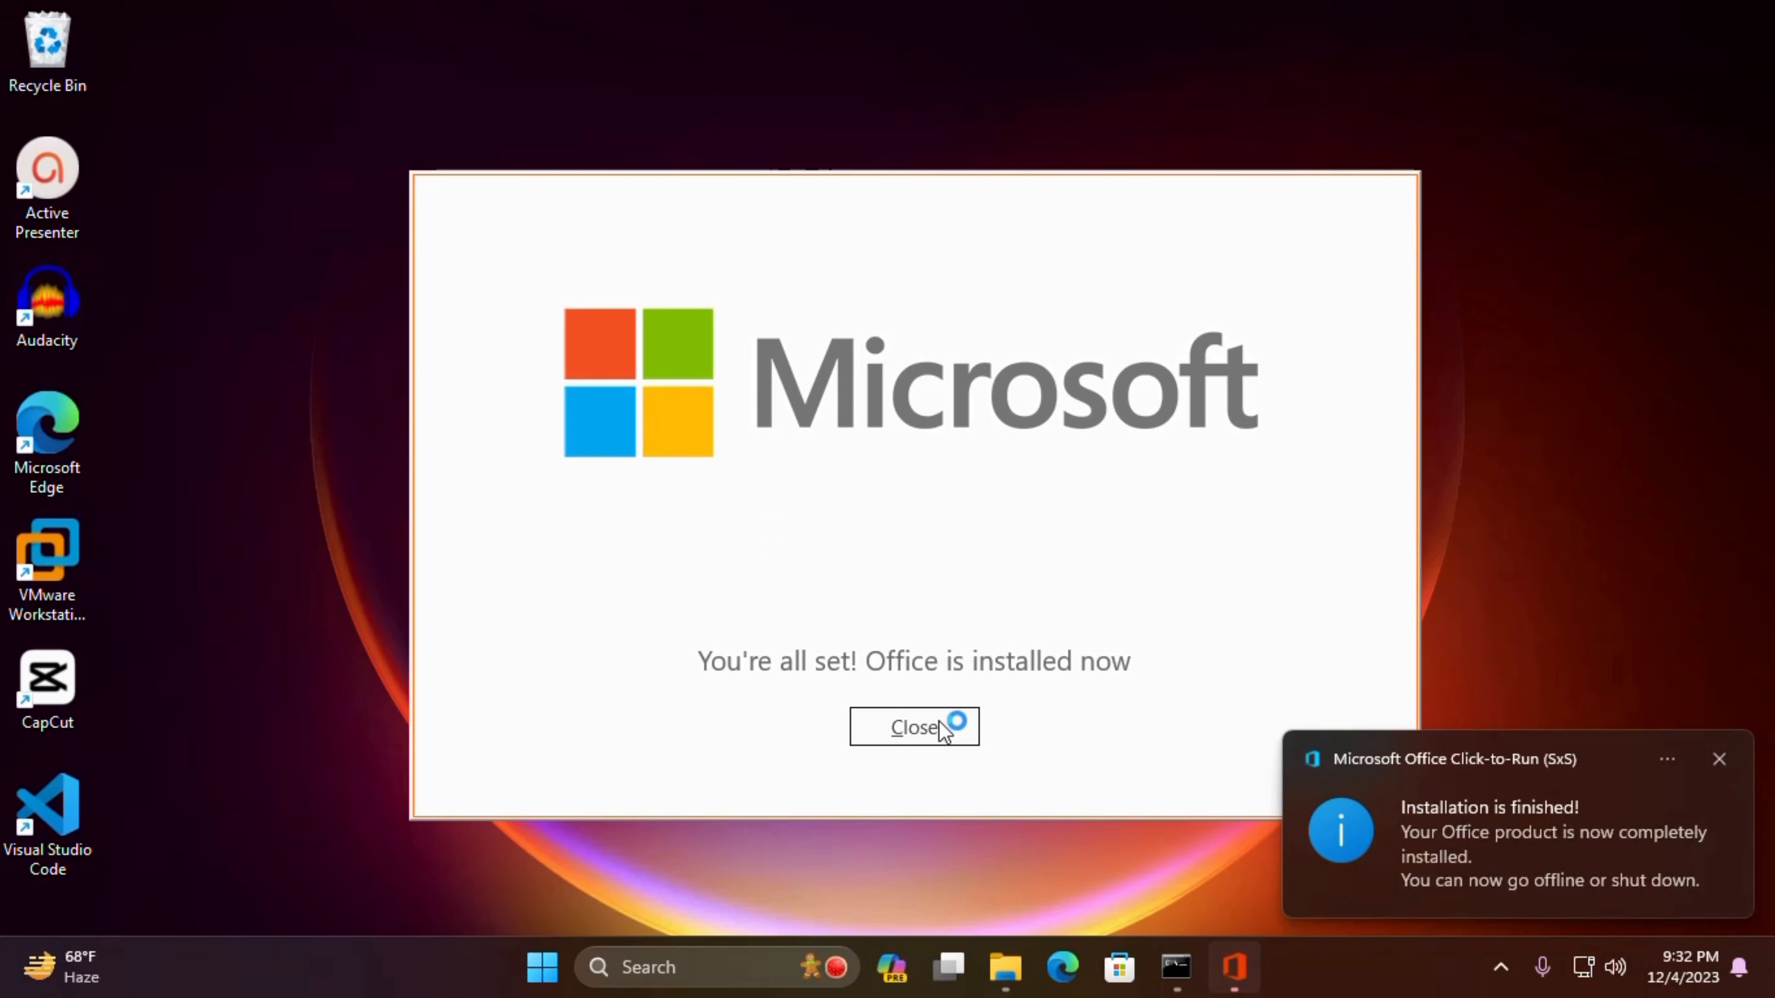
Close the finished Office installer, dismiss the Click-to-Run notification and refresh the desktop.
click(912, 733)
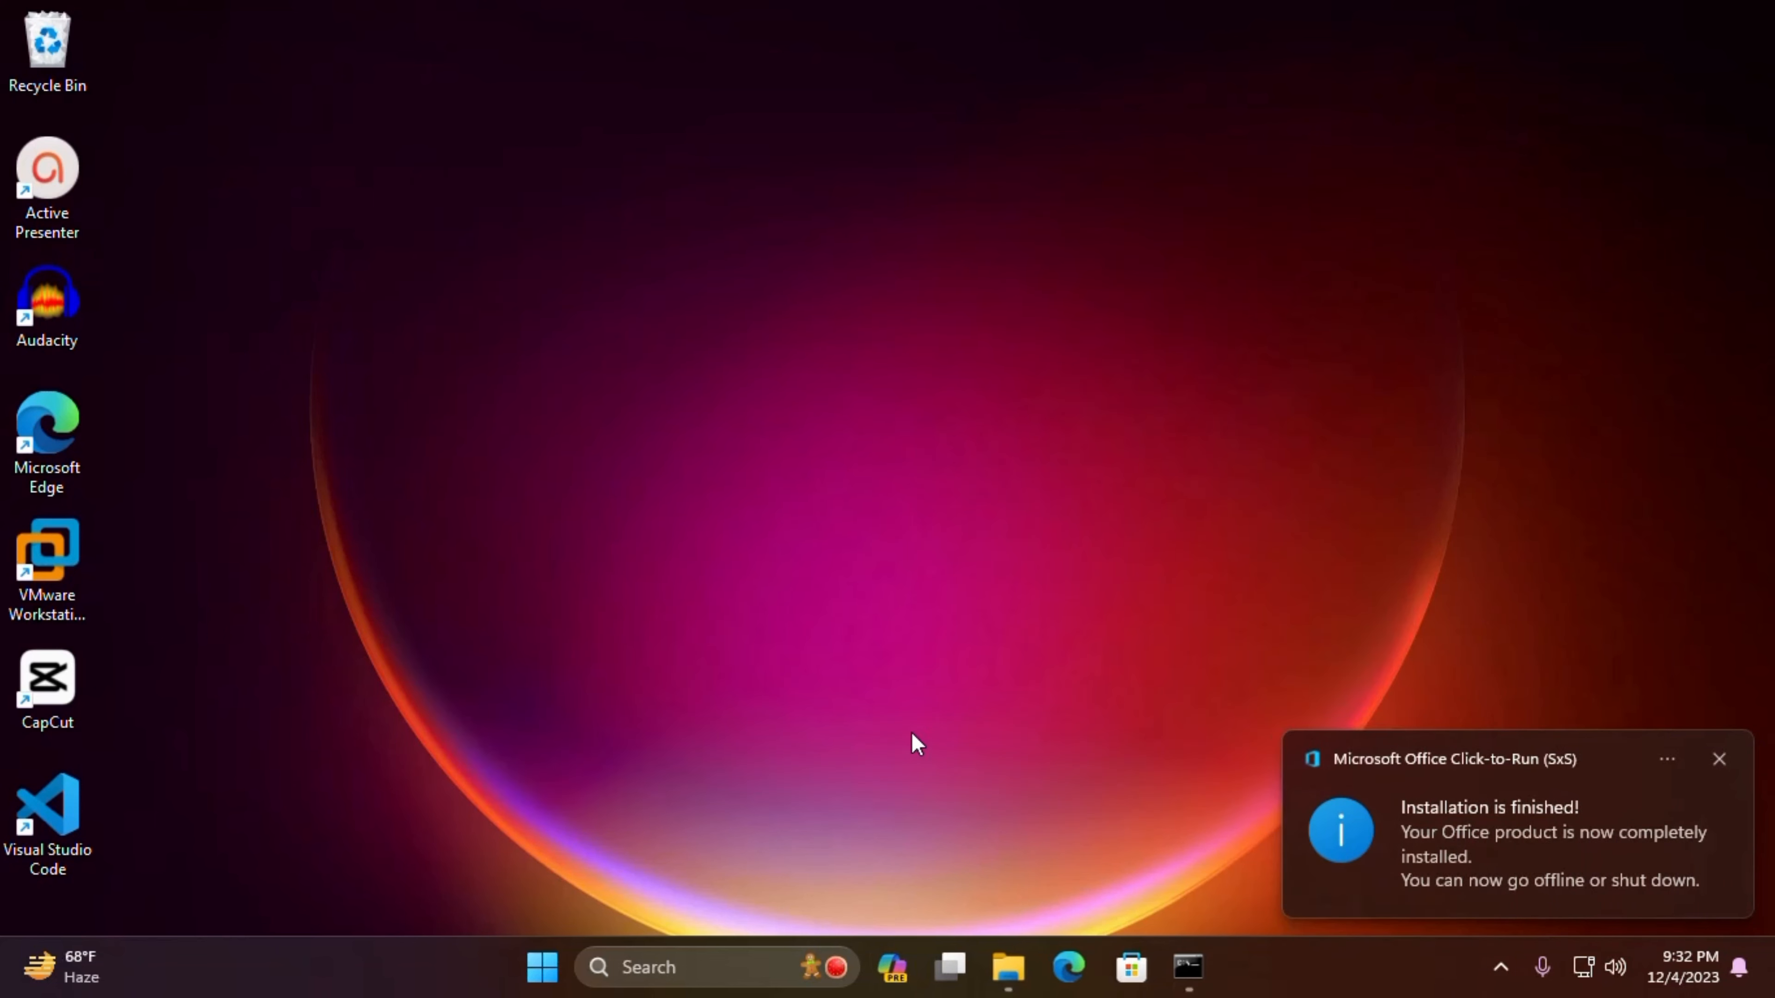
right_click(1088, 356)
click(1129, 459)
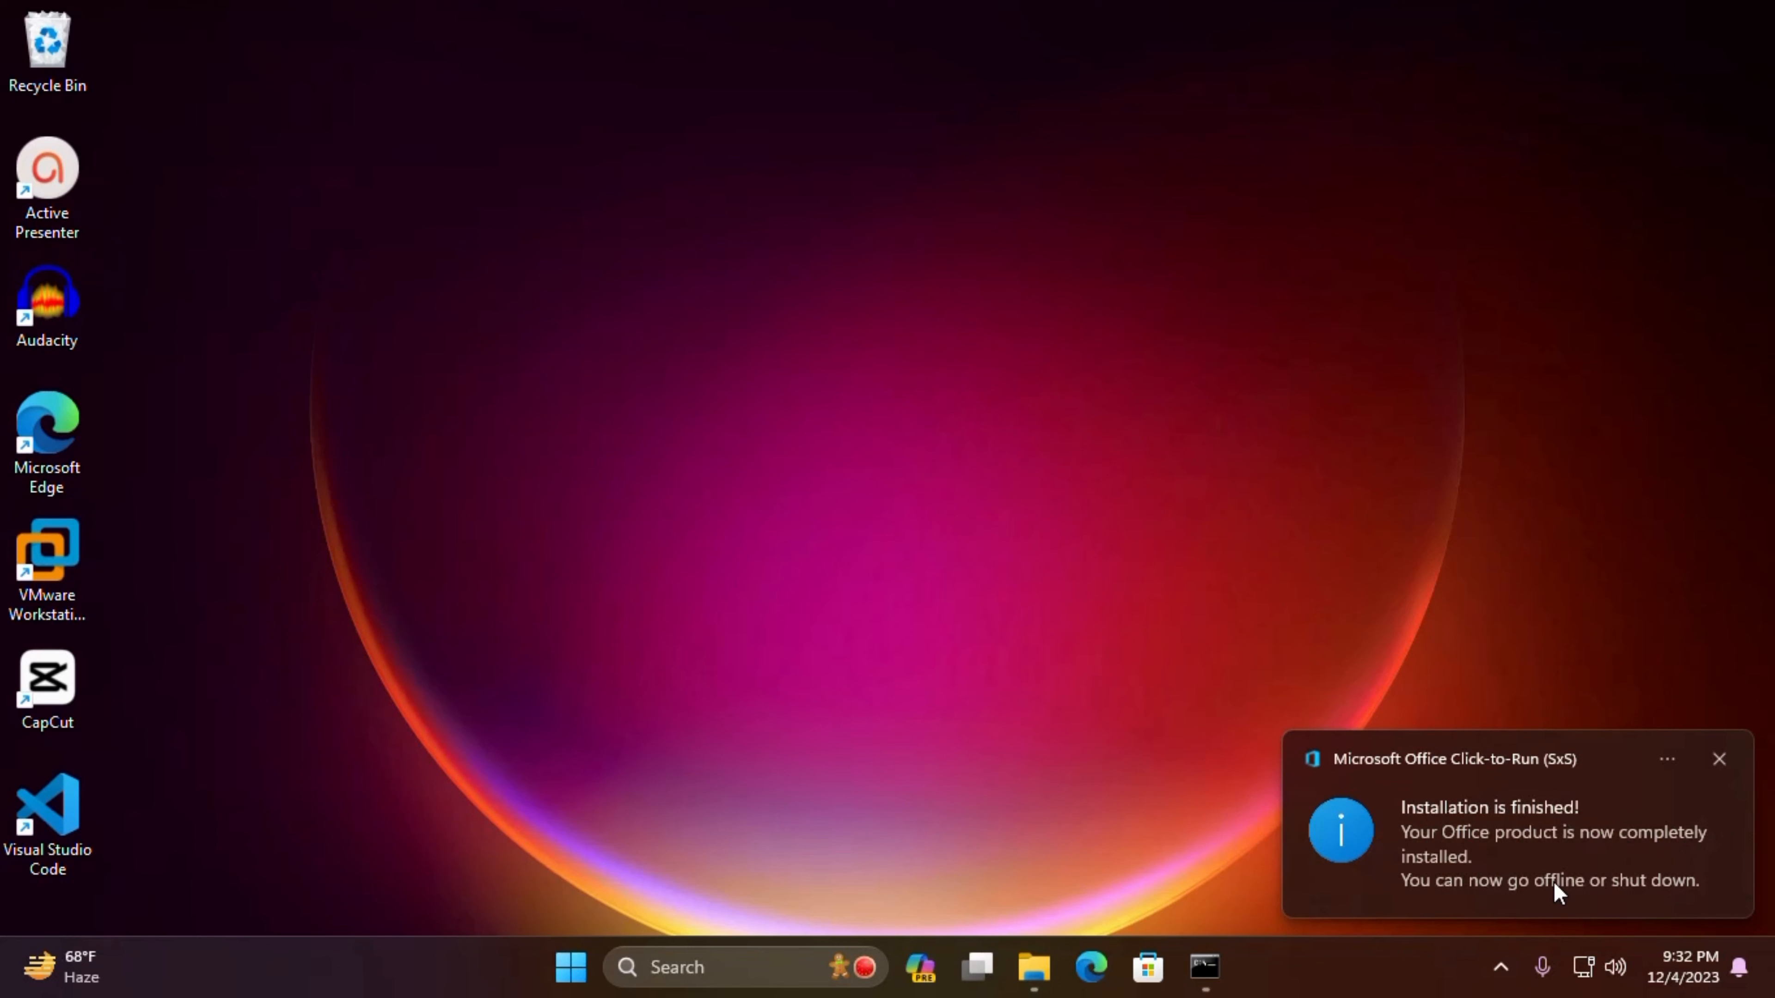
click(1723, 763)
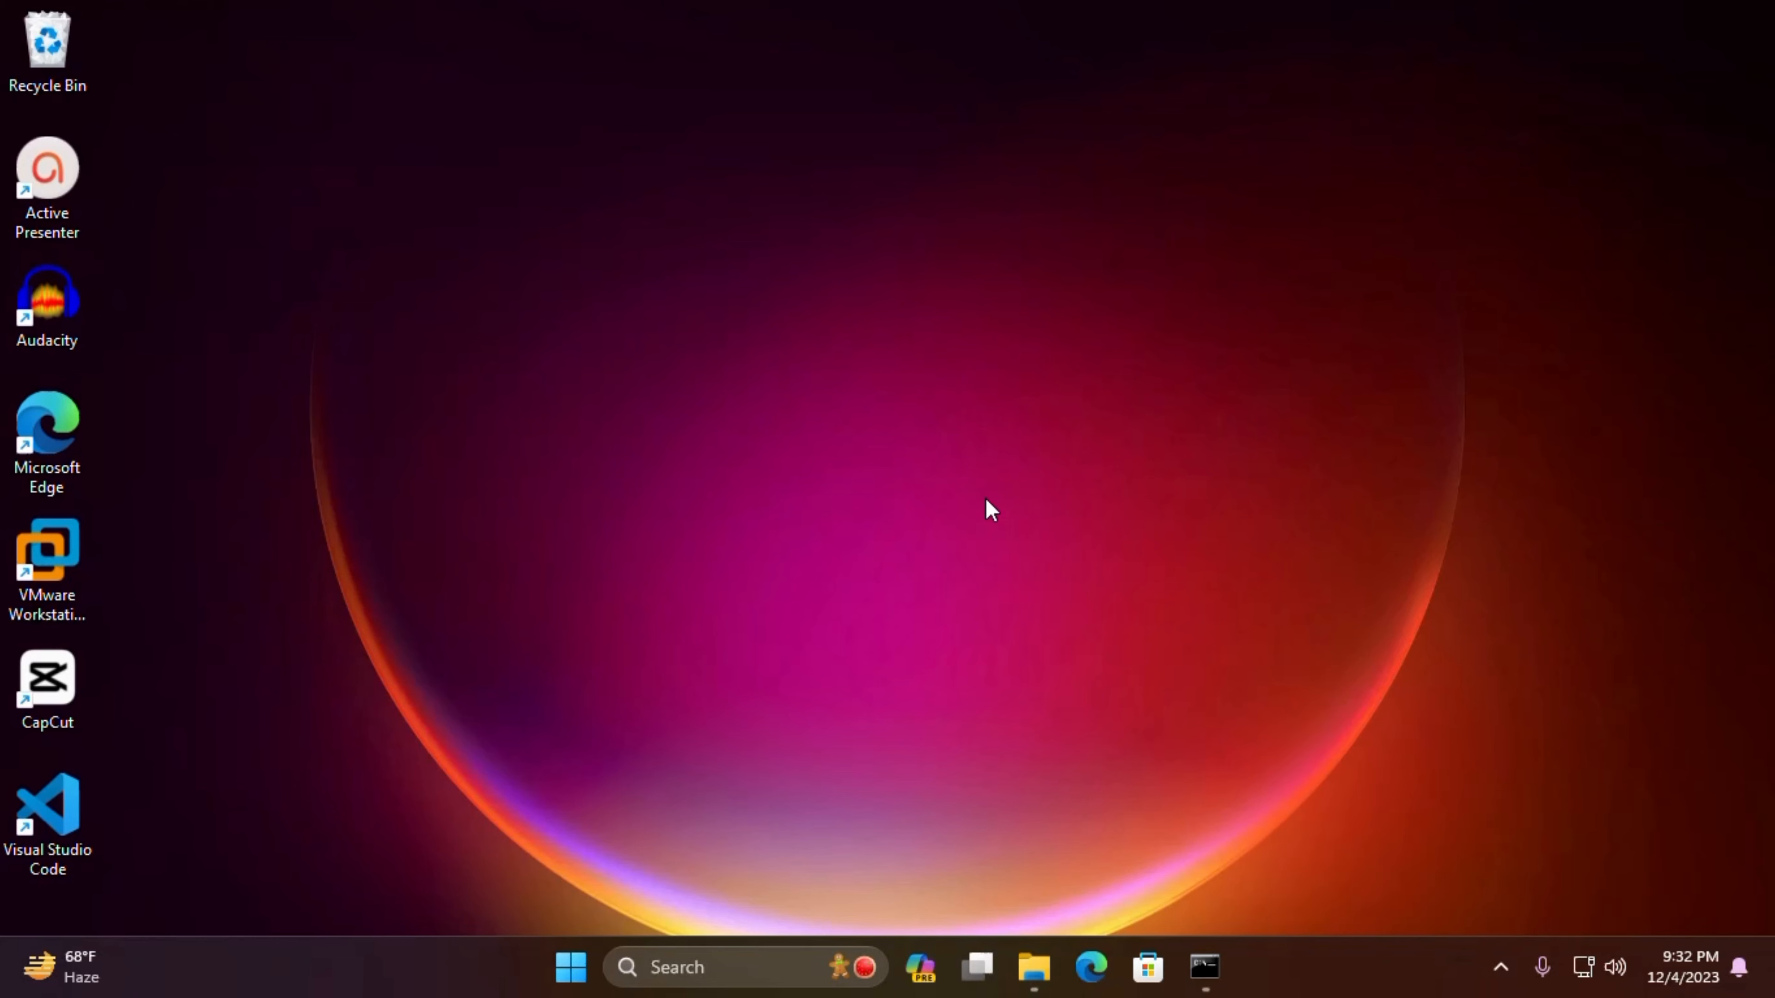
right_click(959, 350)
click(1079, 450)
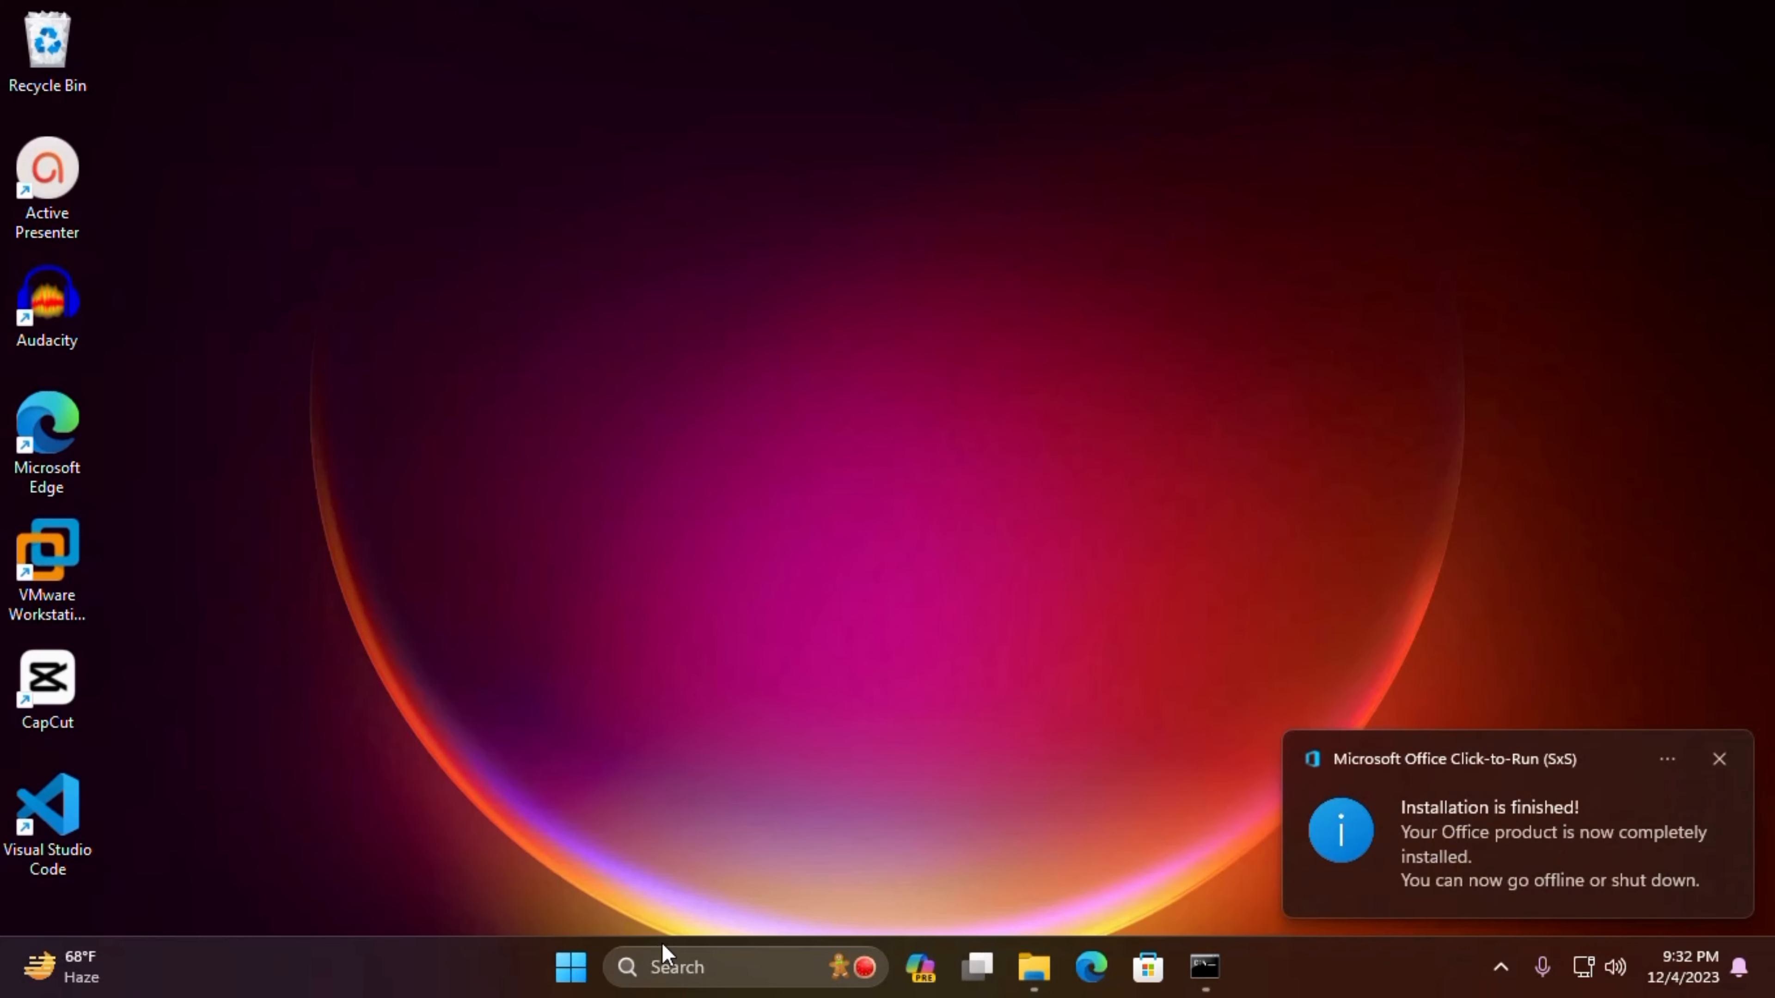
Search Windows for word, open Word and create a blank document.
click(657, 967)
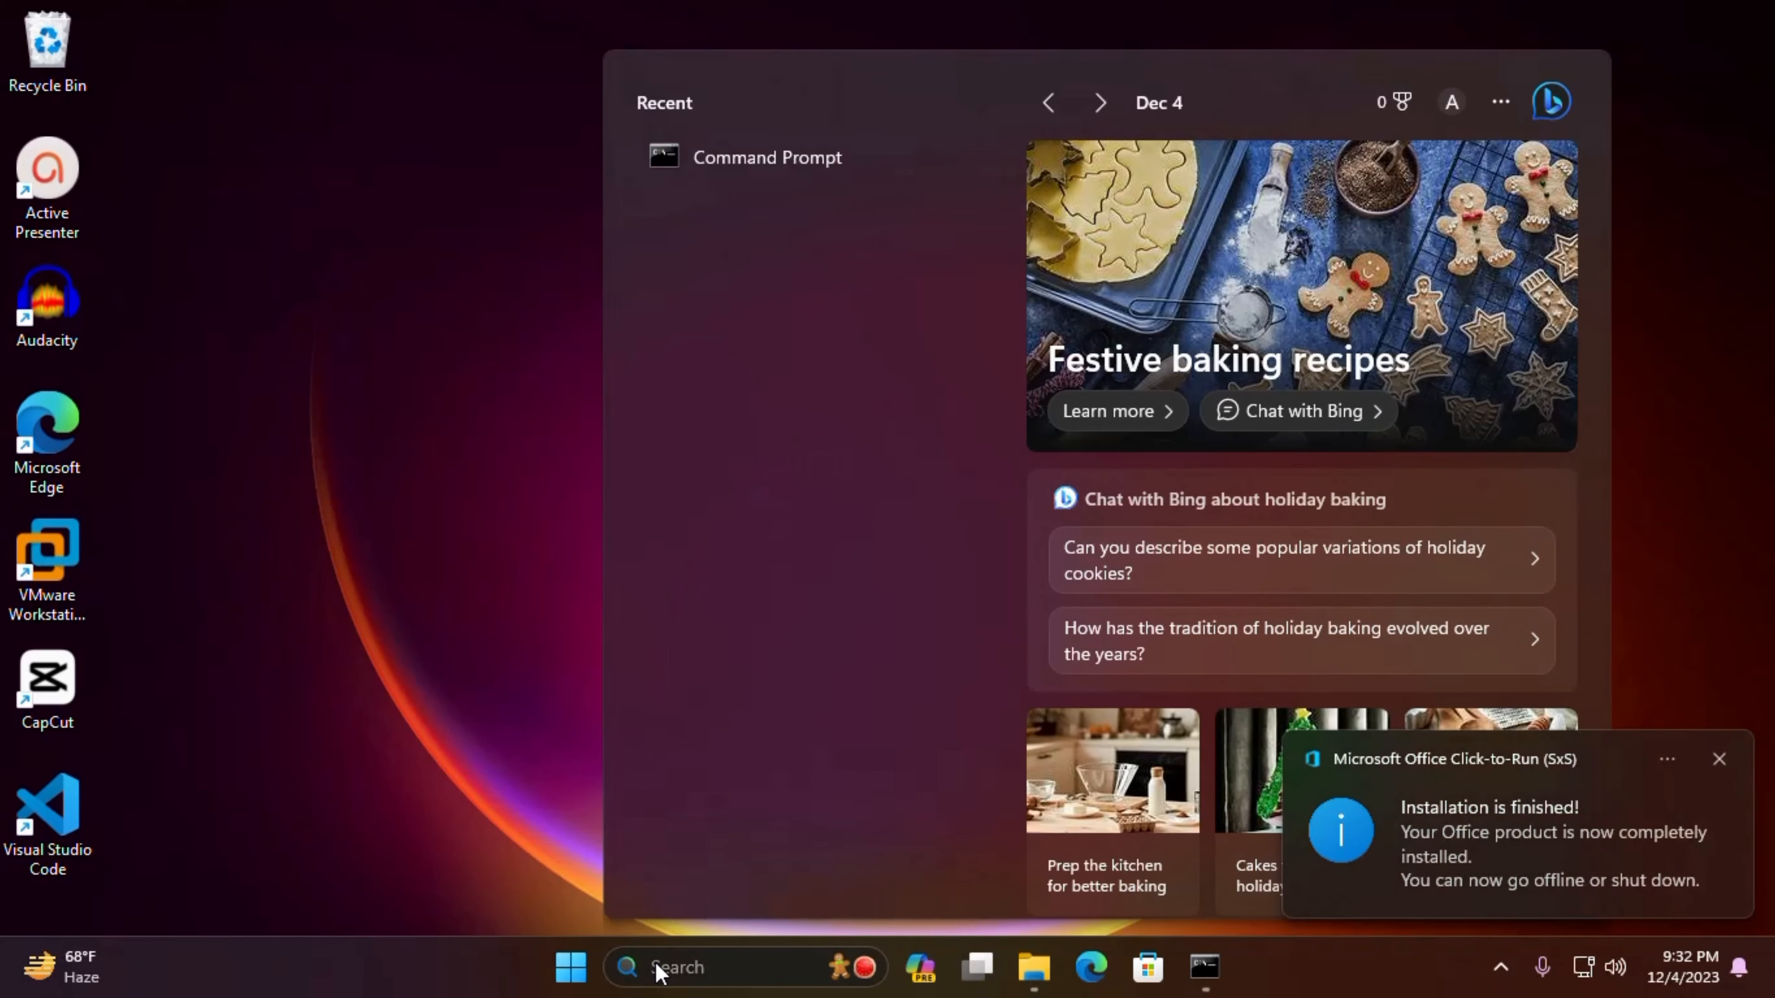
text(word)
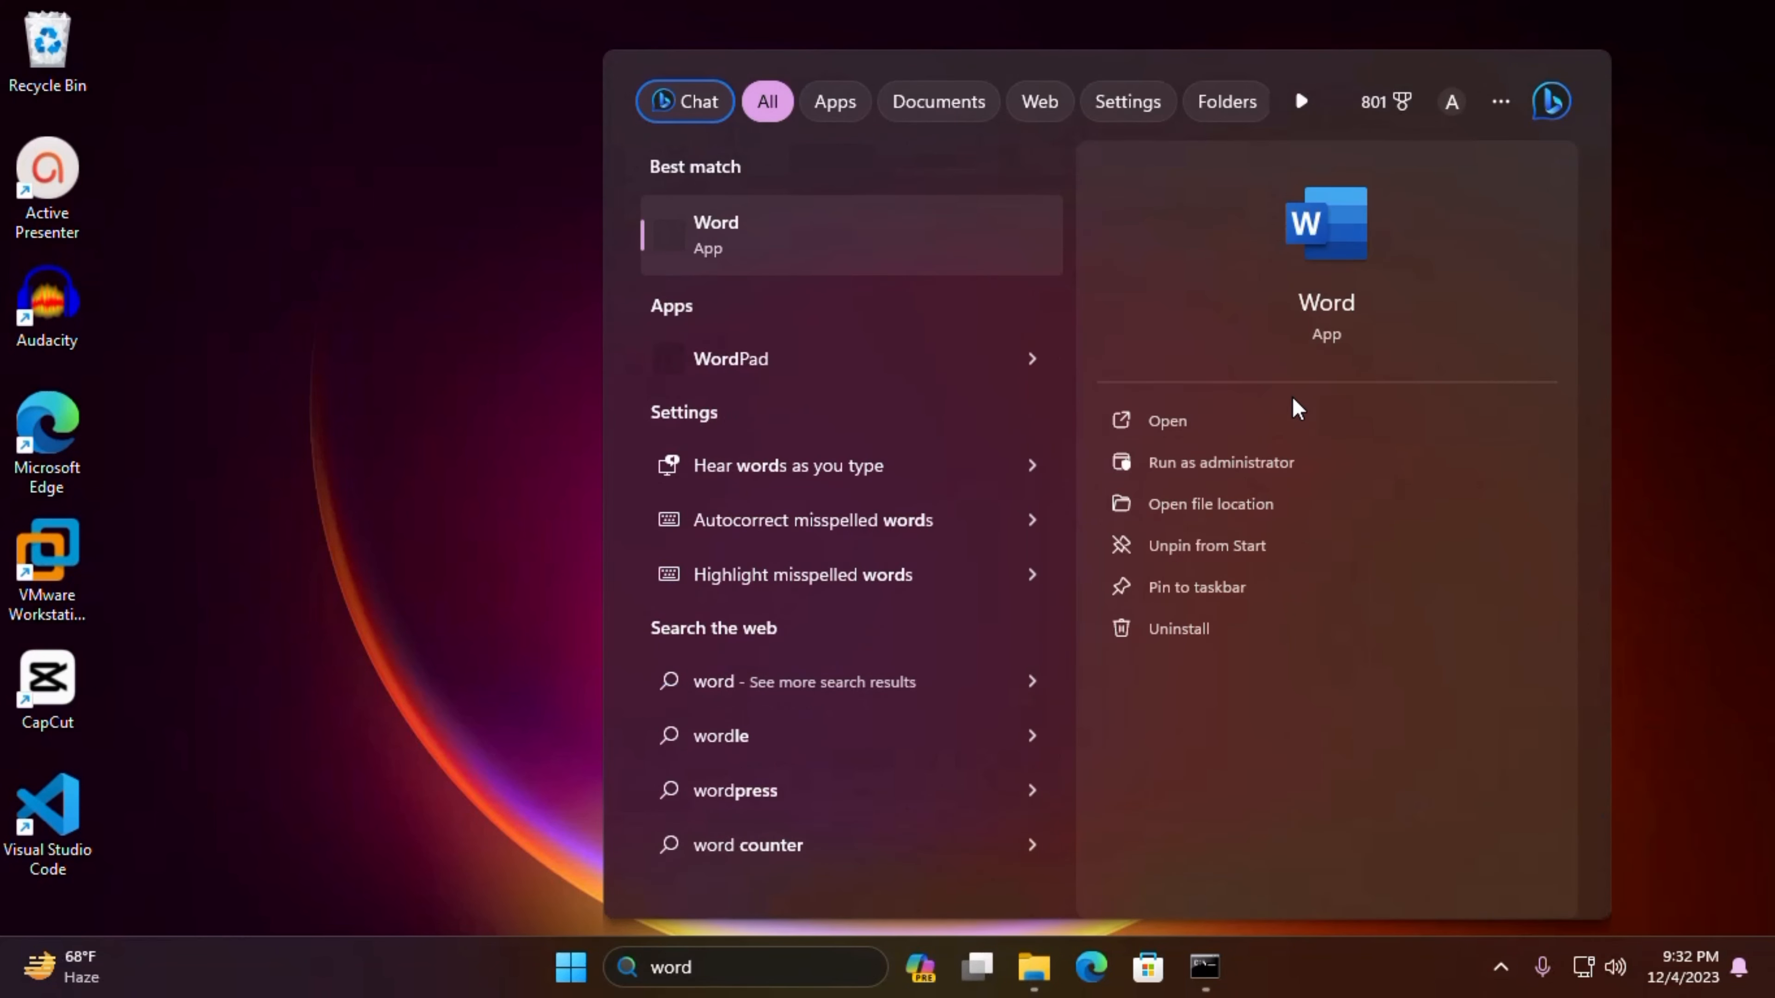
click(1147, 426)
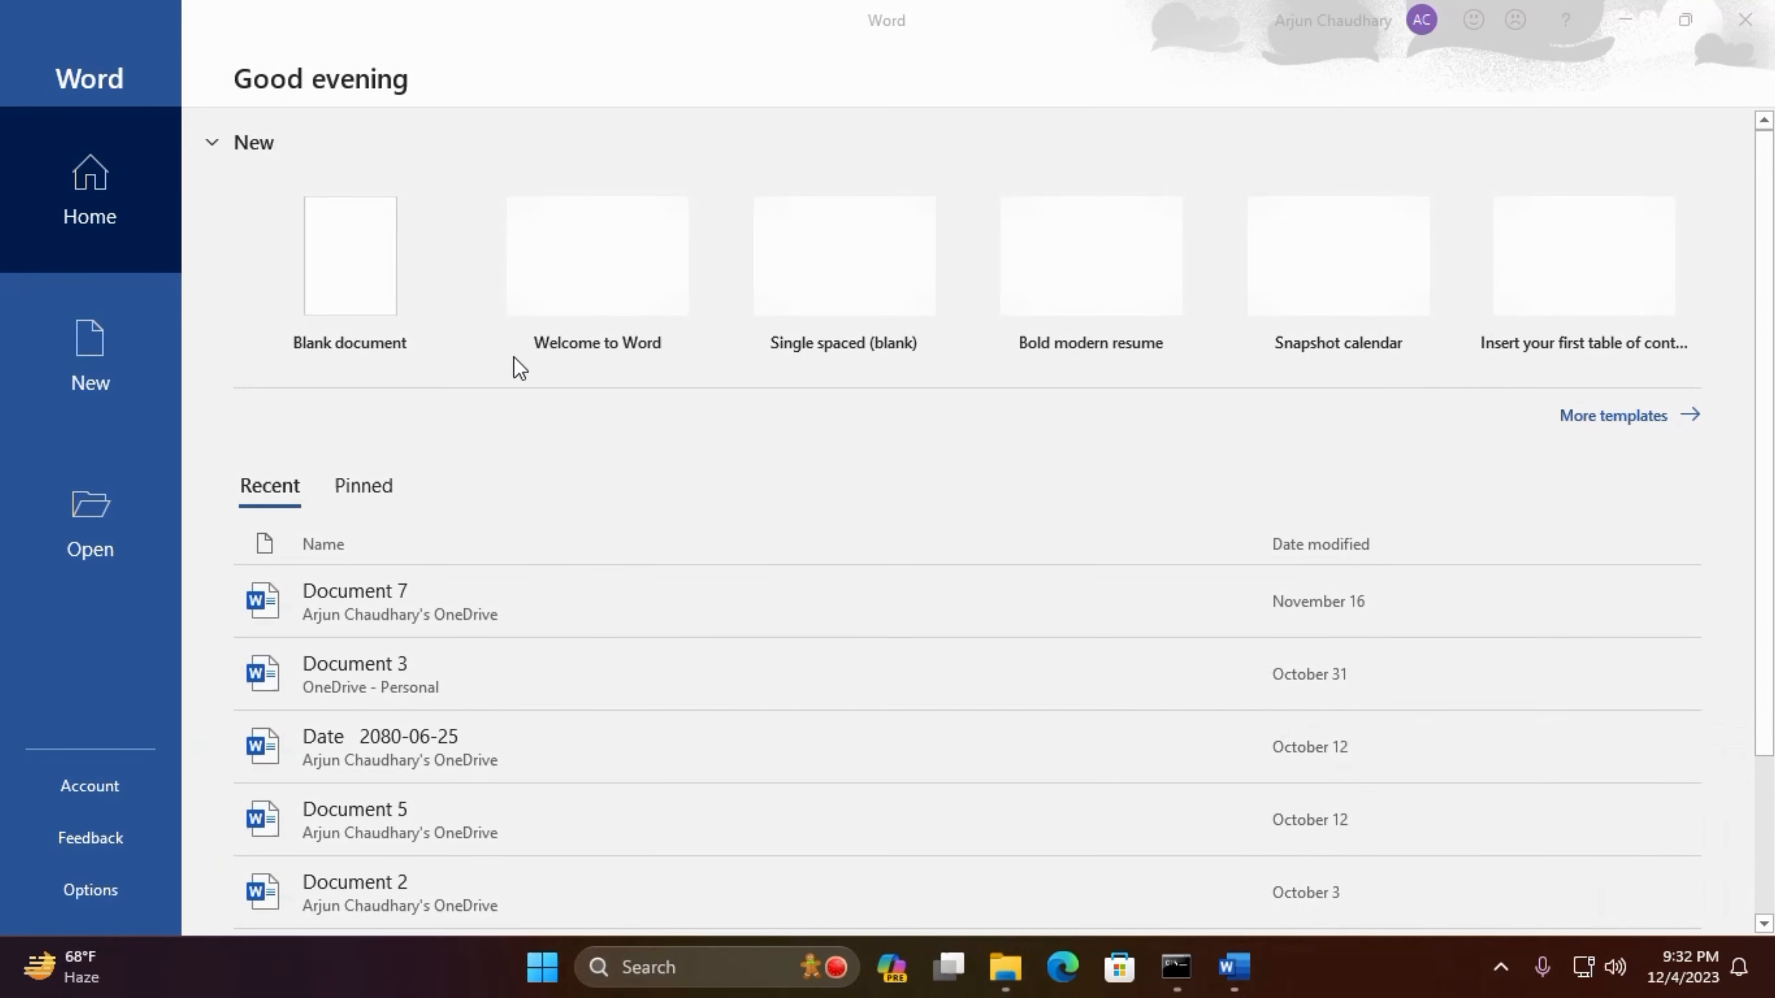
click(349, 325)
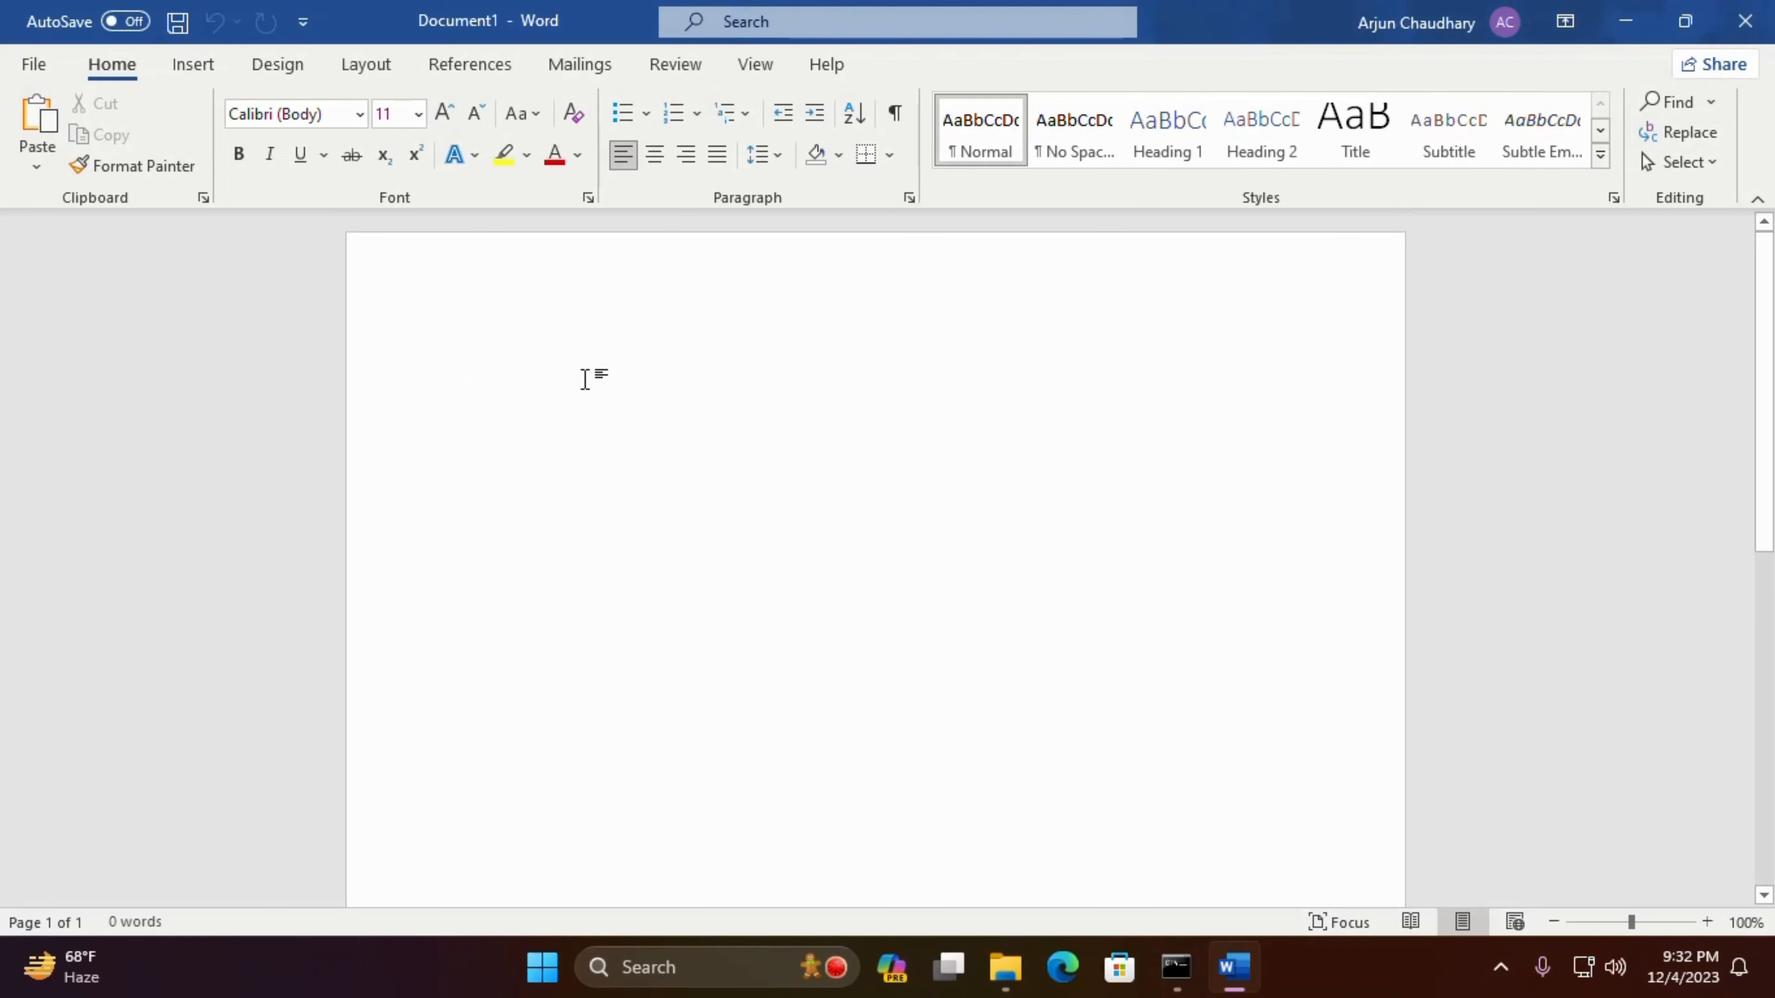
Enter the test text "Dfjadjfer sd defedrs" in the blank document and close Word without saving.
text(Dfjadjfer sd)
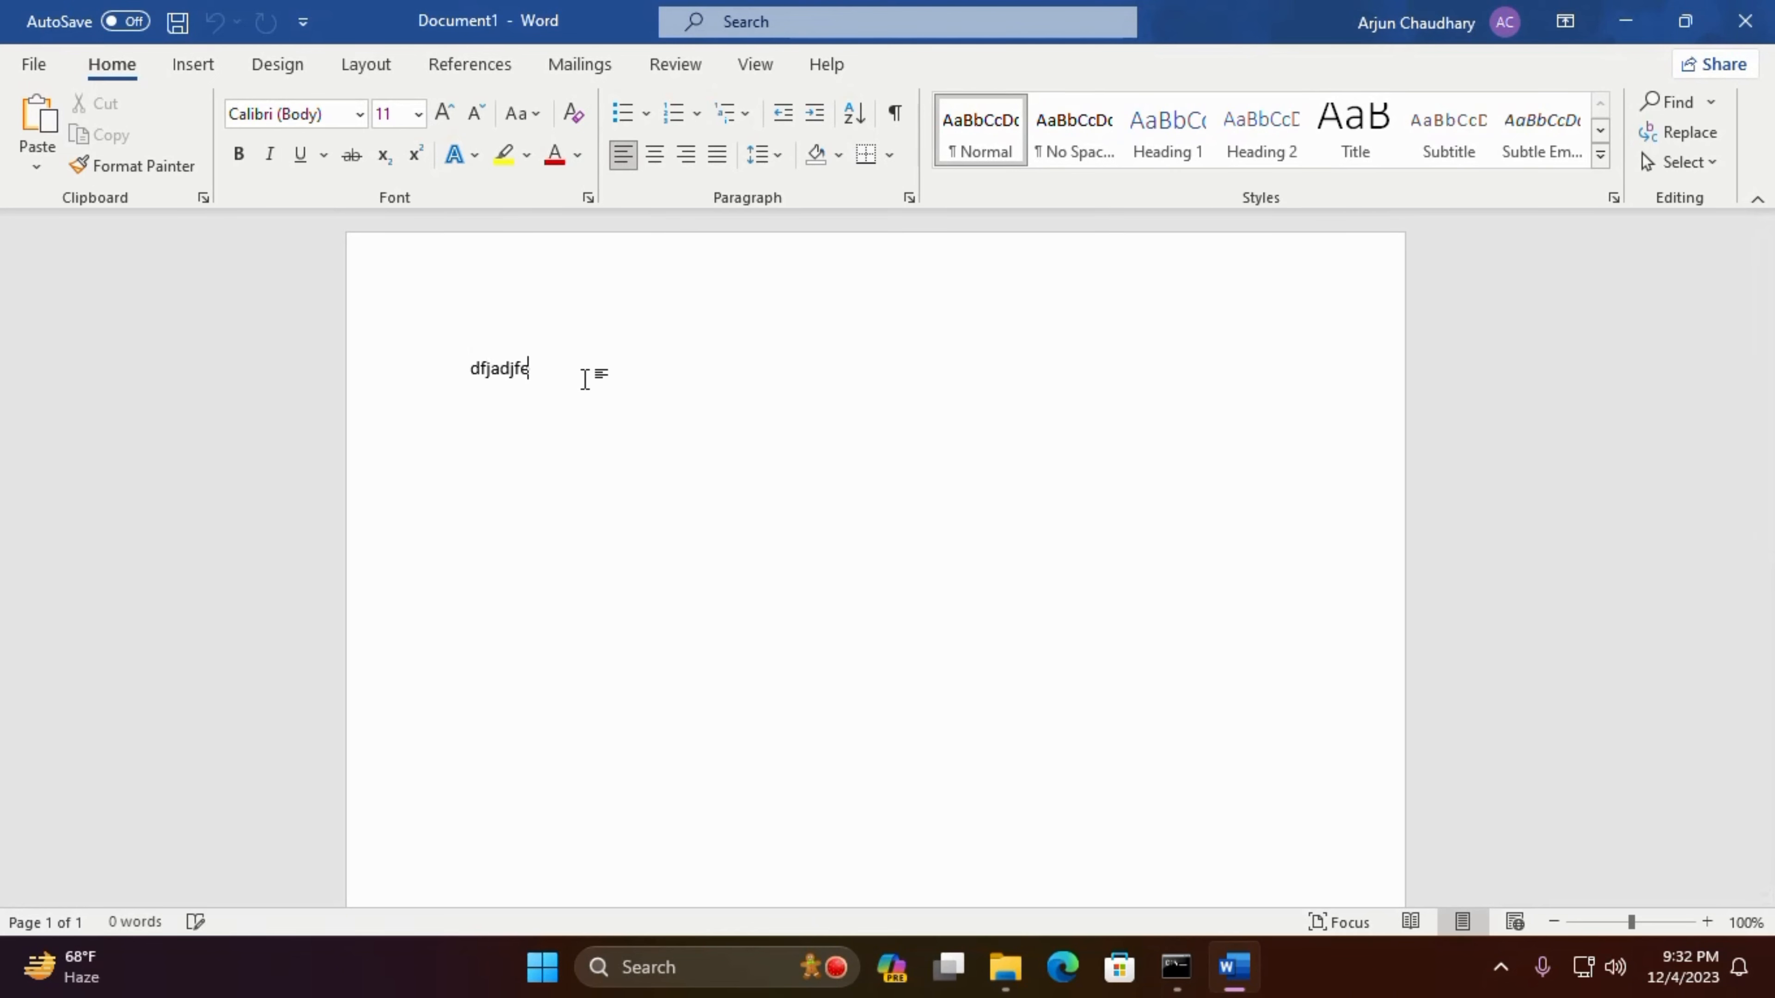
text( defedrs)
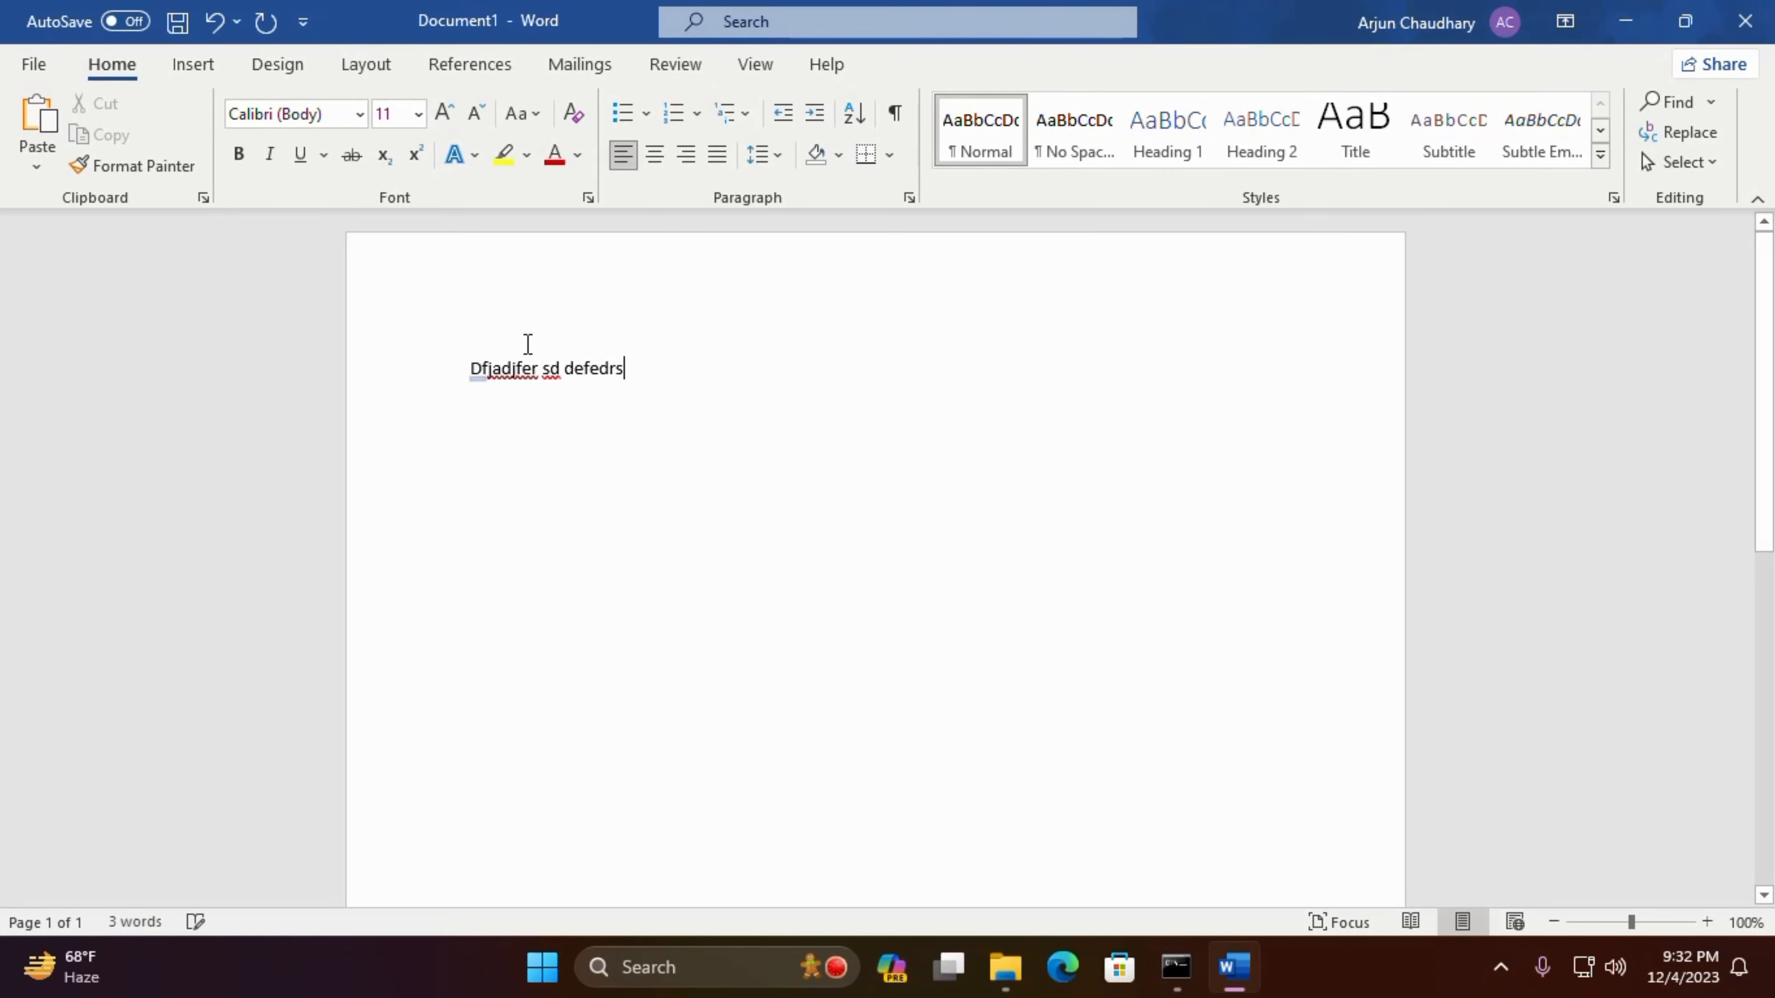
drag(460, 338, 867, 440)
click(867, 440)
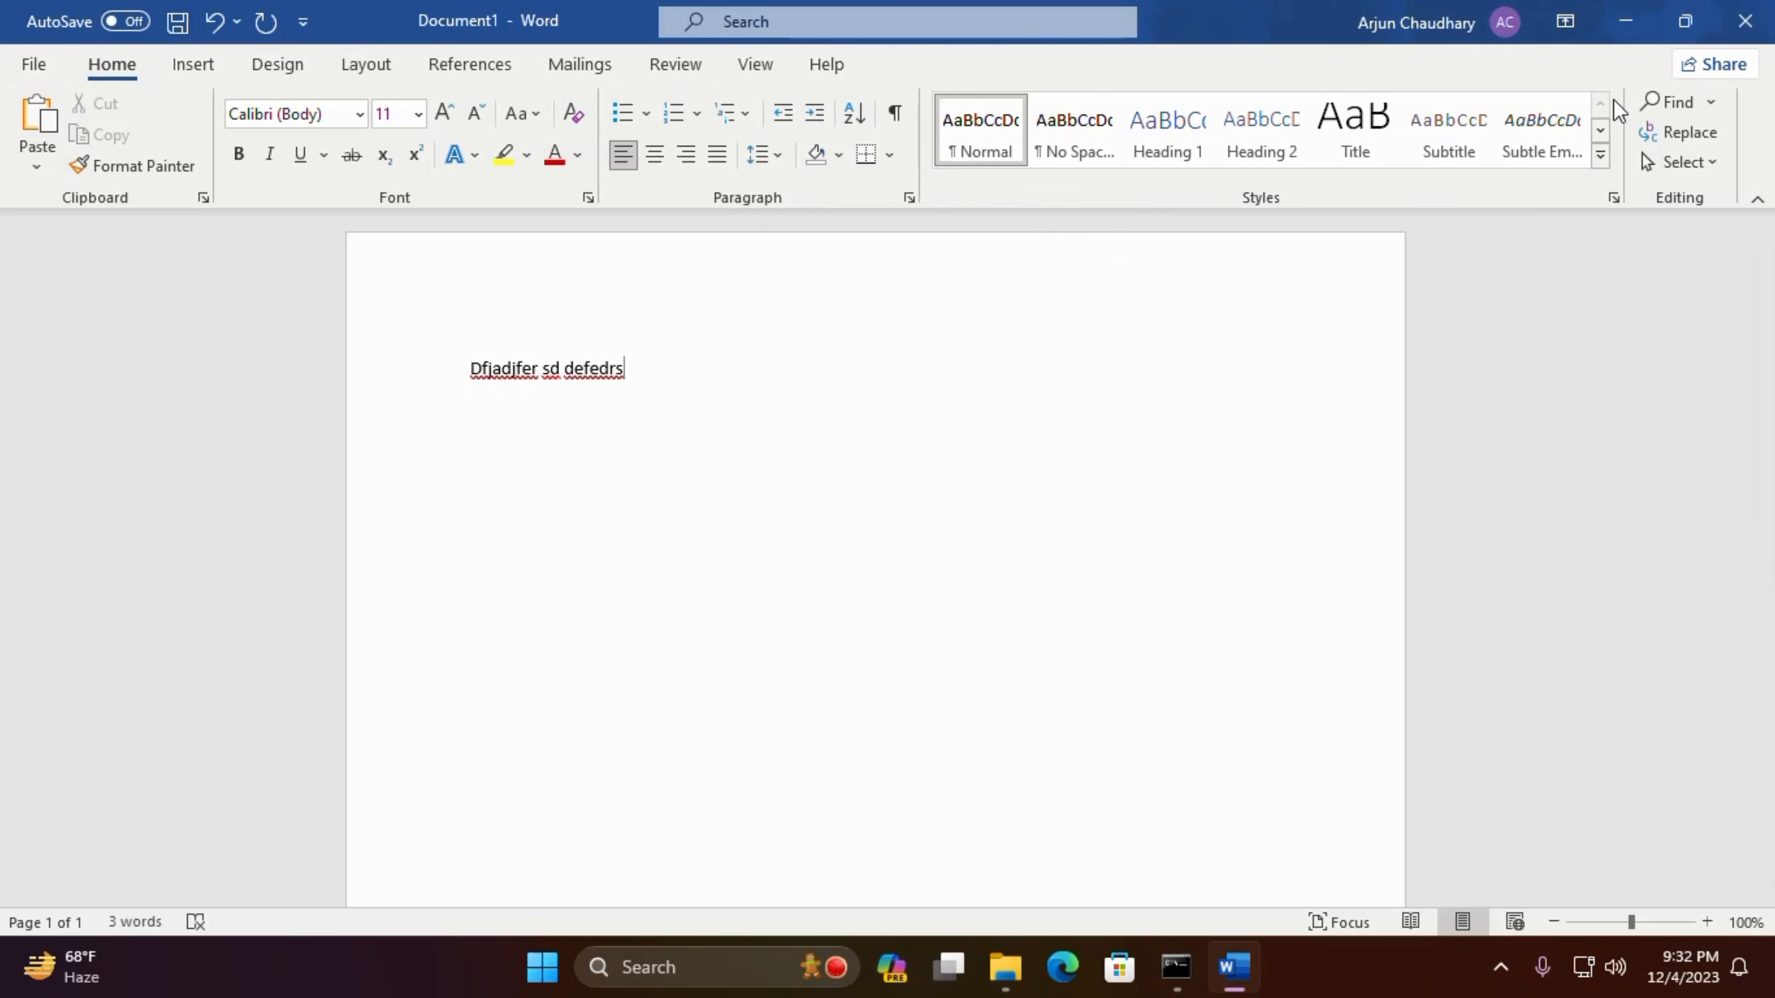
click(1745, 21)
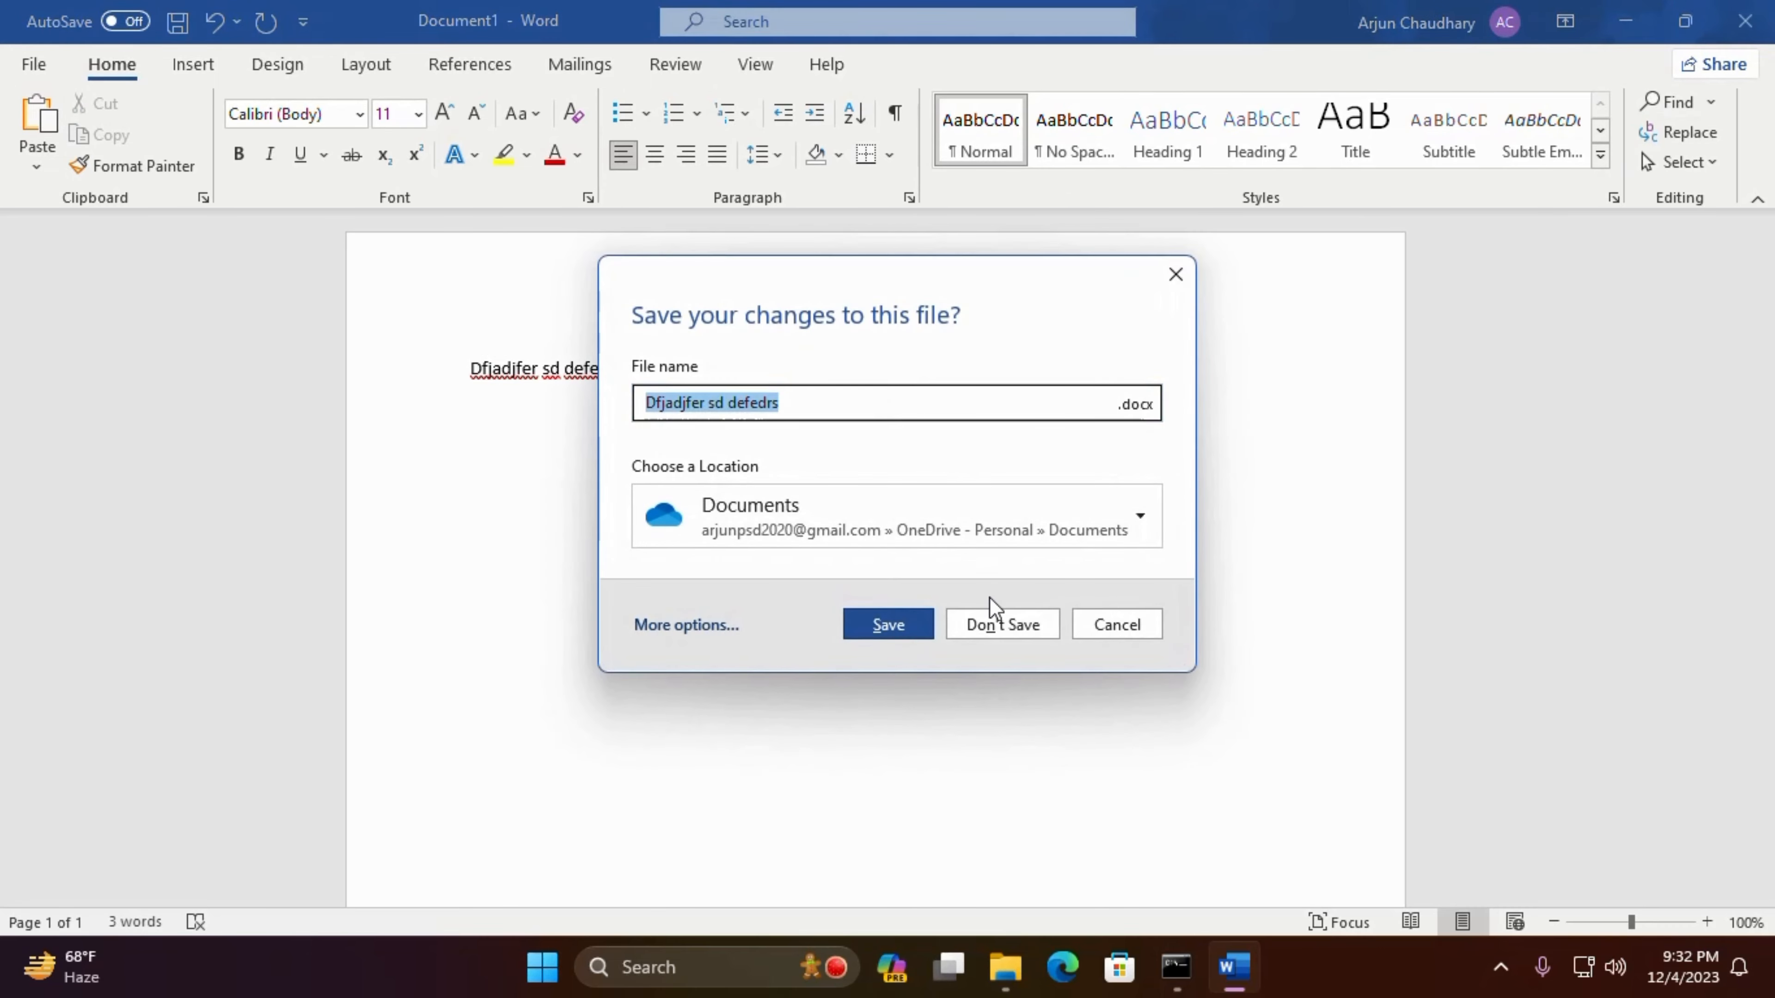
click(1012, 638)
Search Windows for excel, open Excel and create a blank workbook.
click(708, 967)
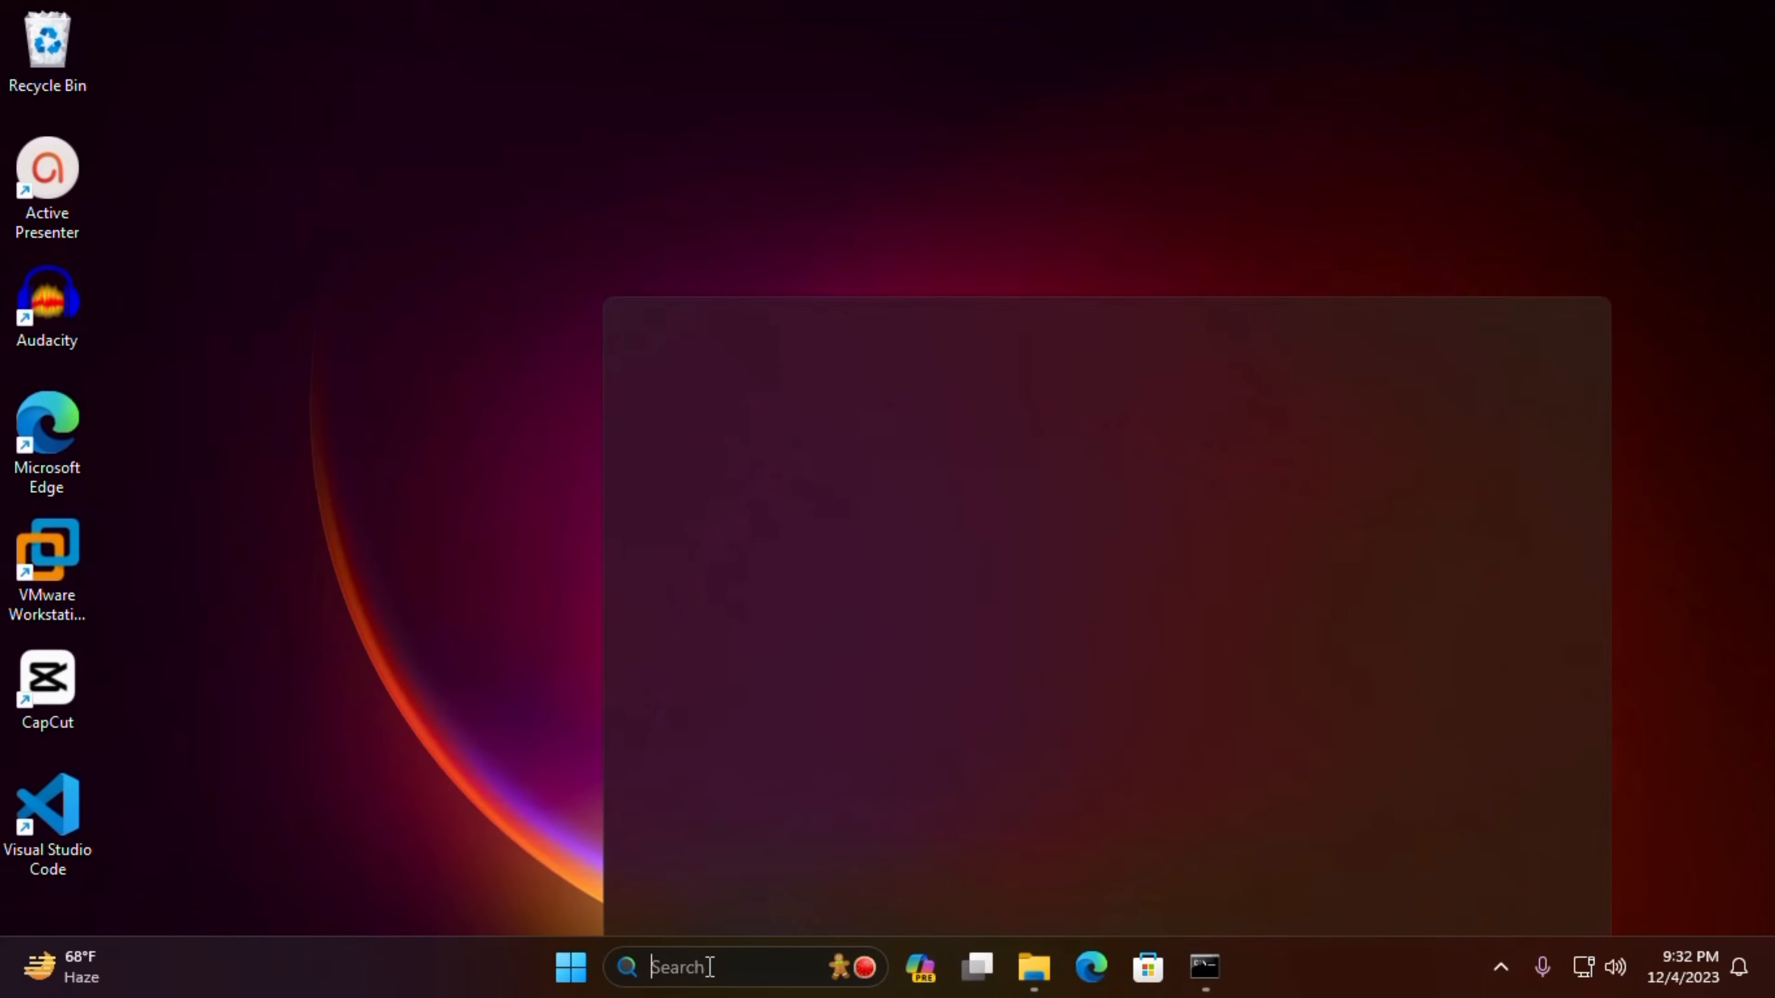
text(excel)
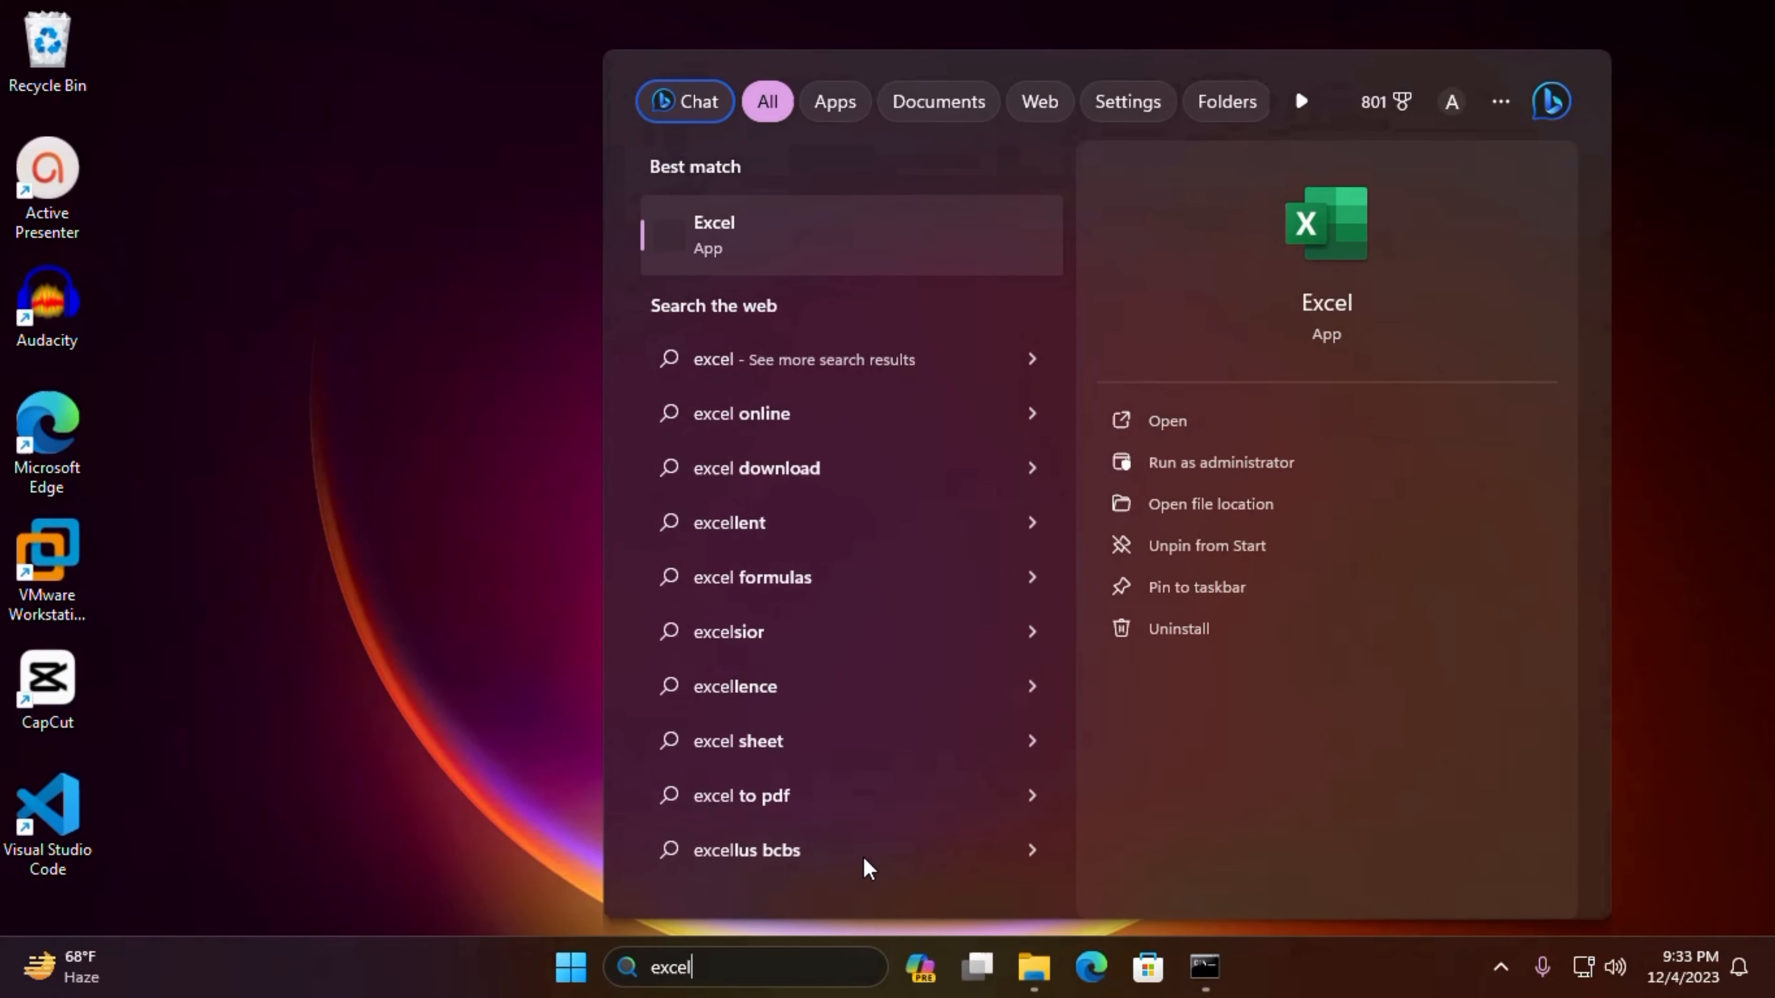
click(1235, 415)
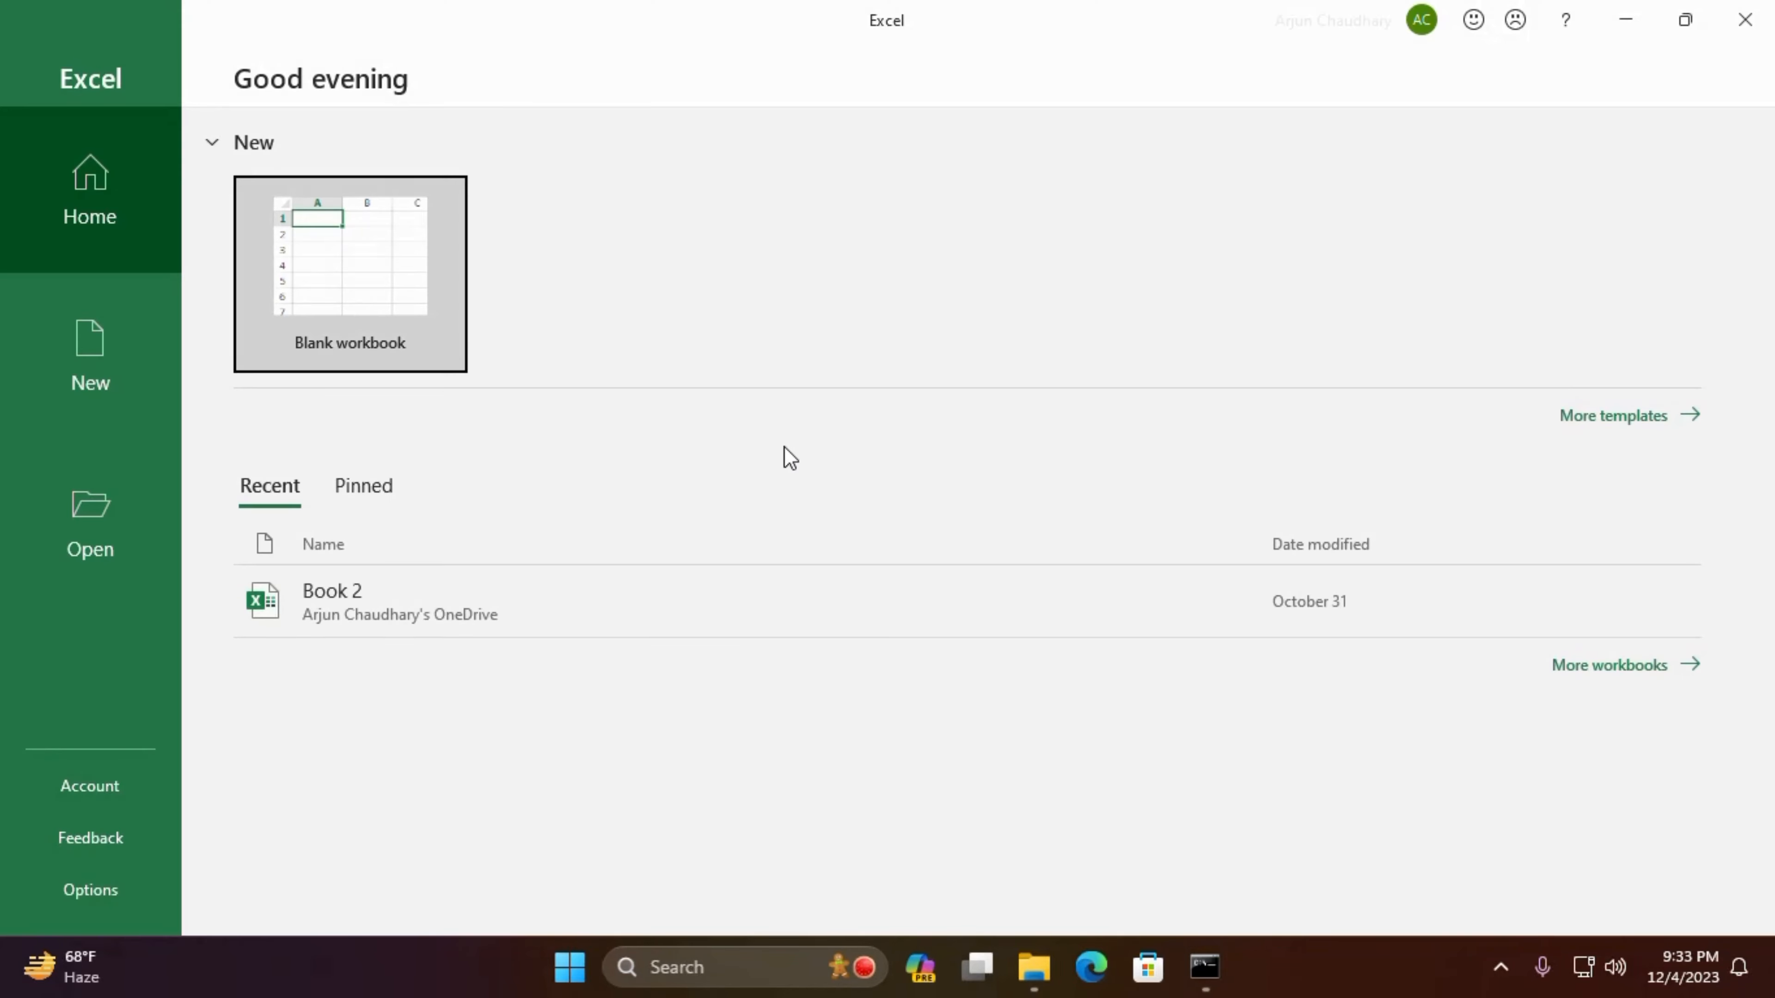
click(302, 285)
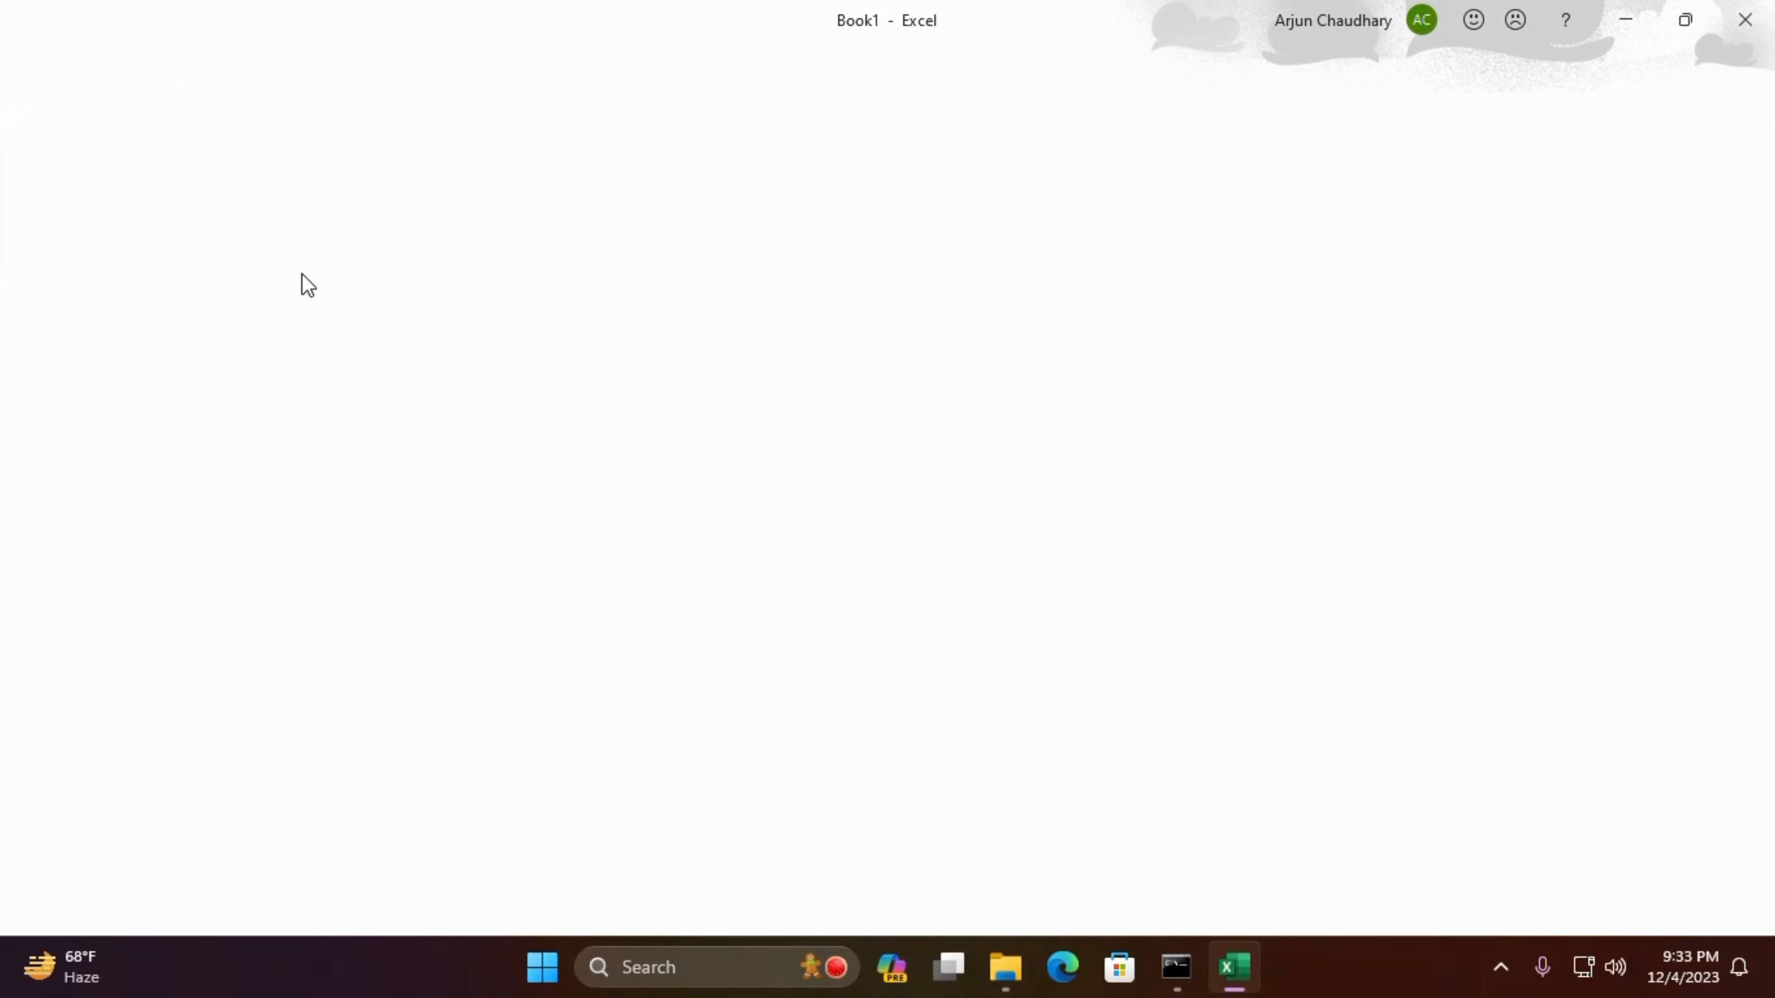
Enter the test text "dfsd" in cell D4 and "vsdfds" in D5, and close Excel without saving.
click(360, 375)
text(dfsd)
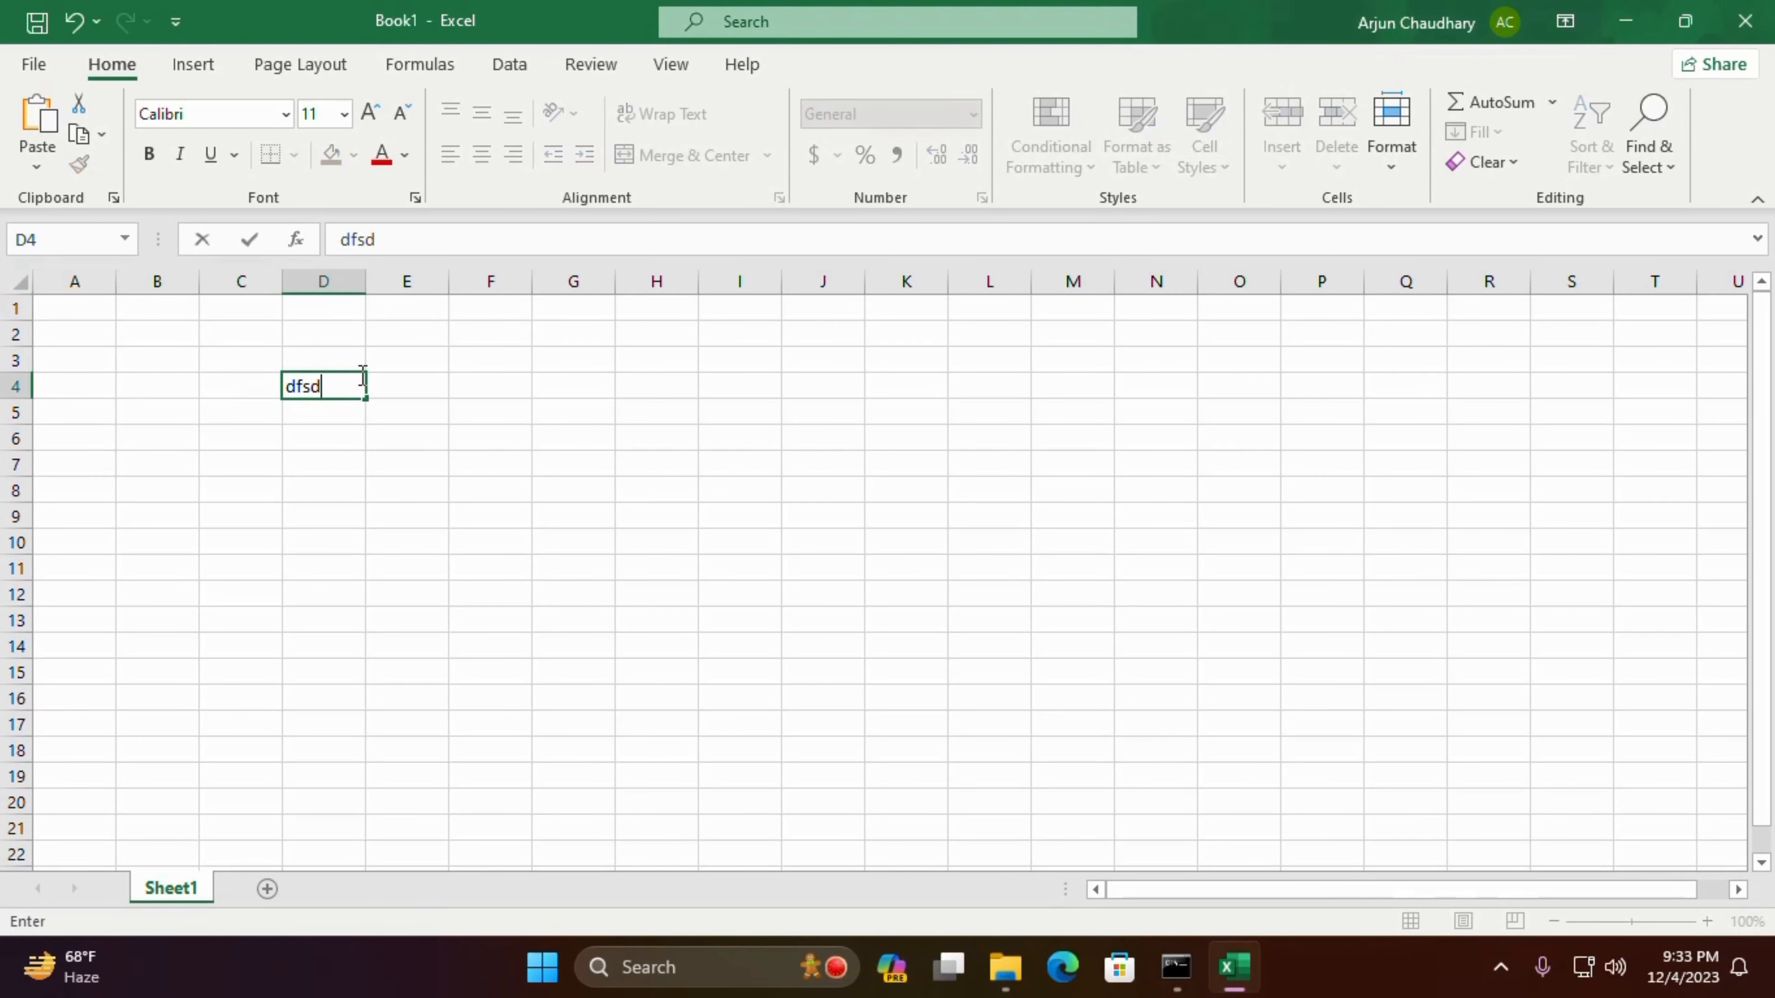
key(Return)
text(vsdfds)
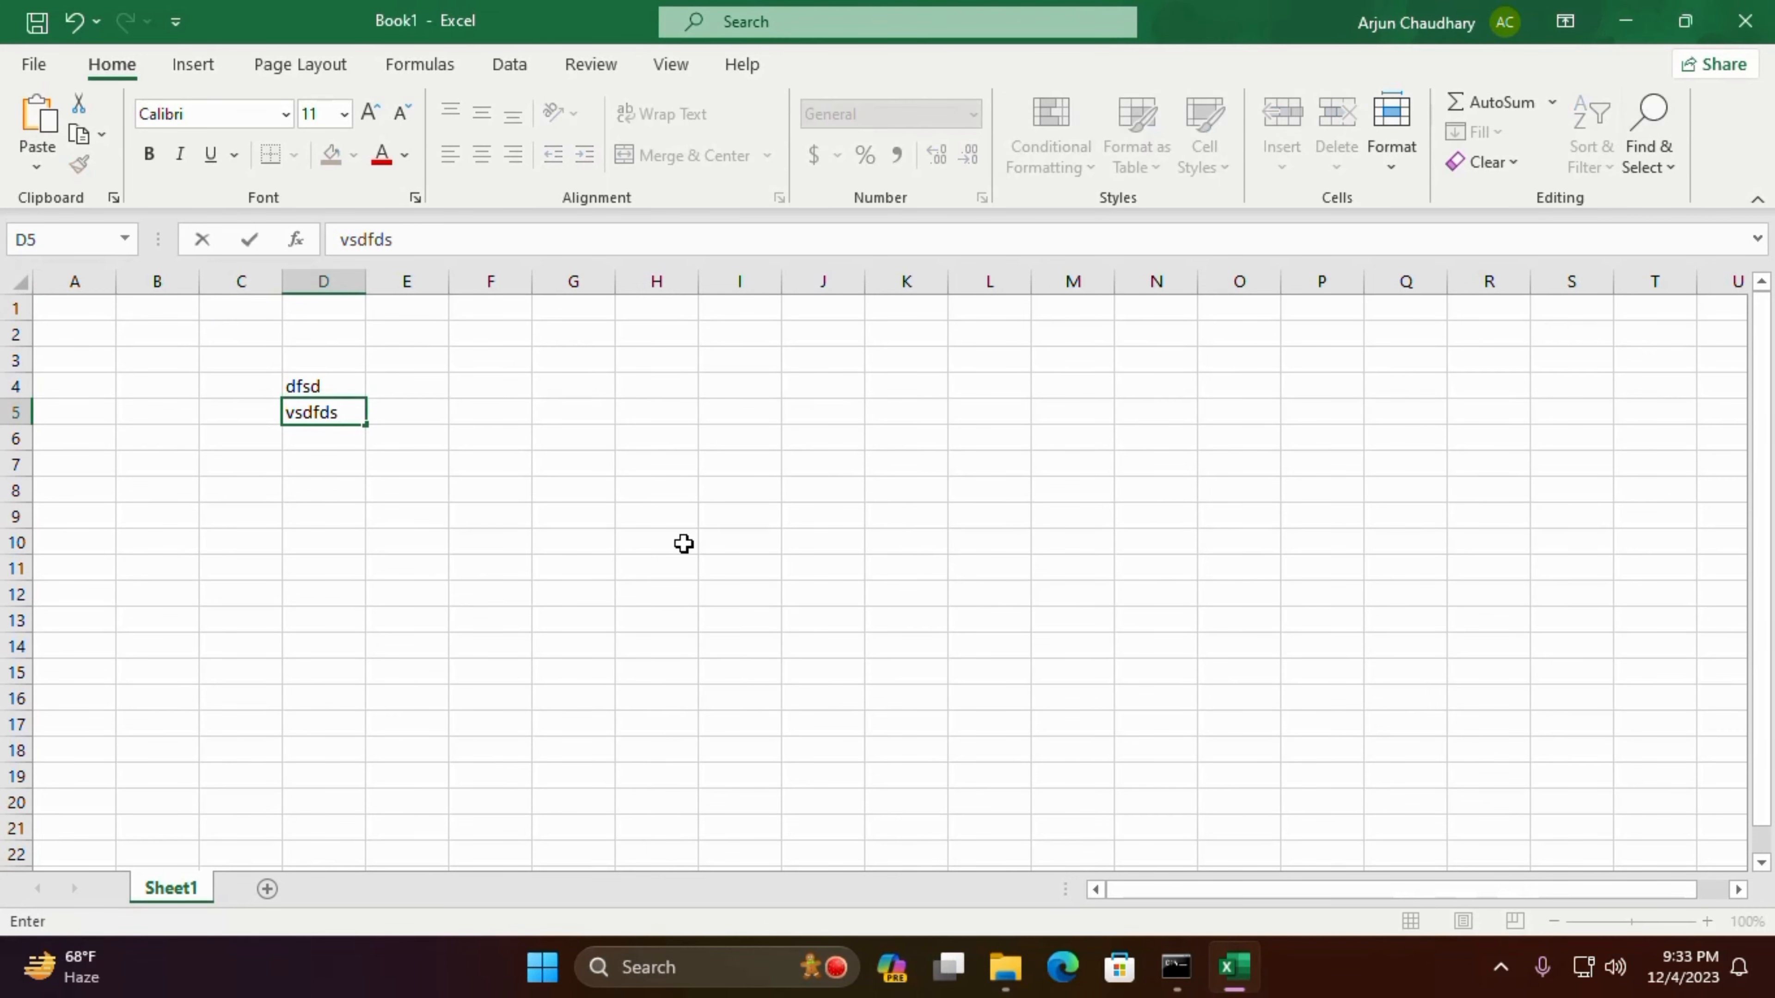
click(636, 515)
click(1745, 21)
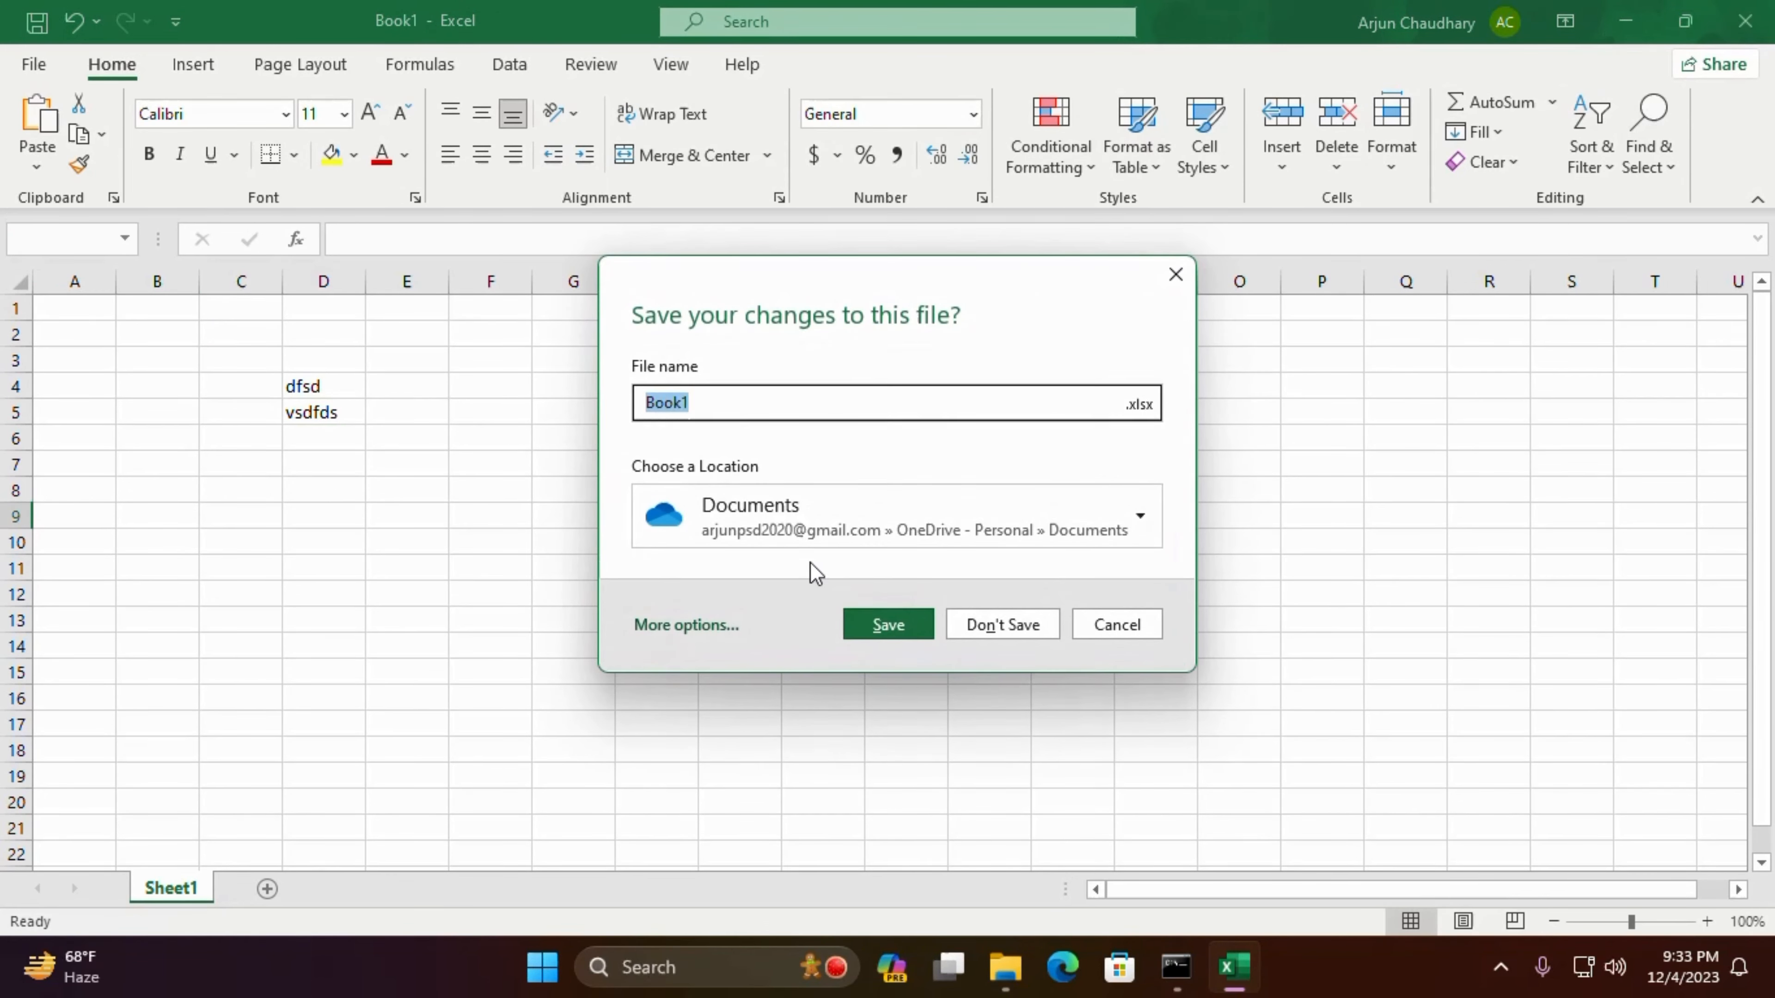
click(1001, 622)
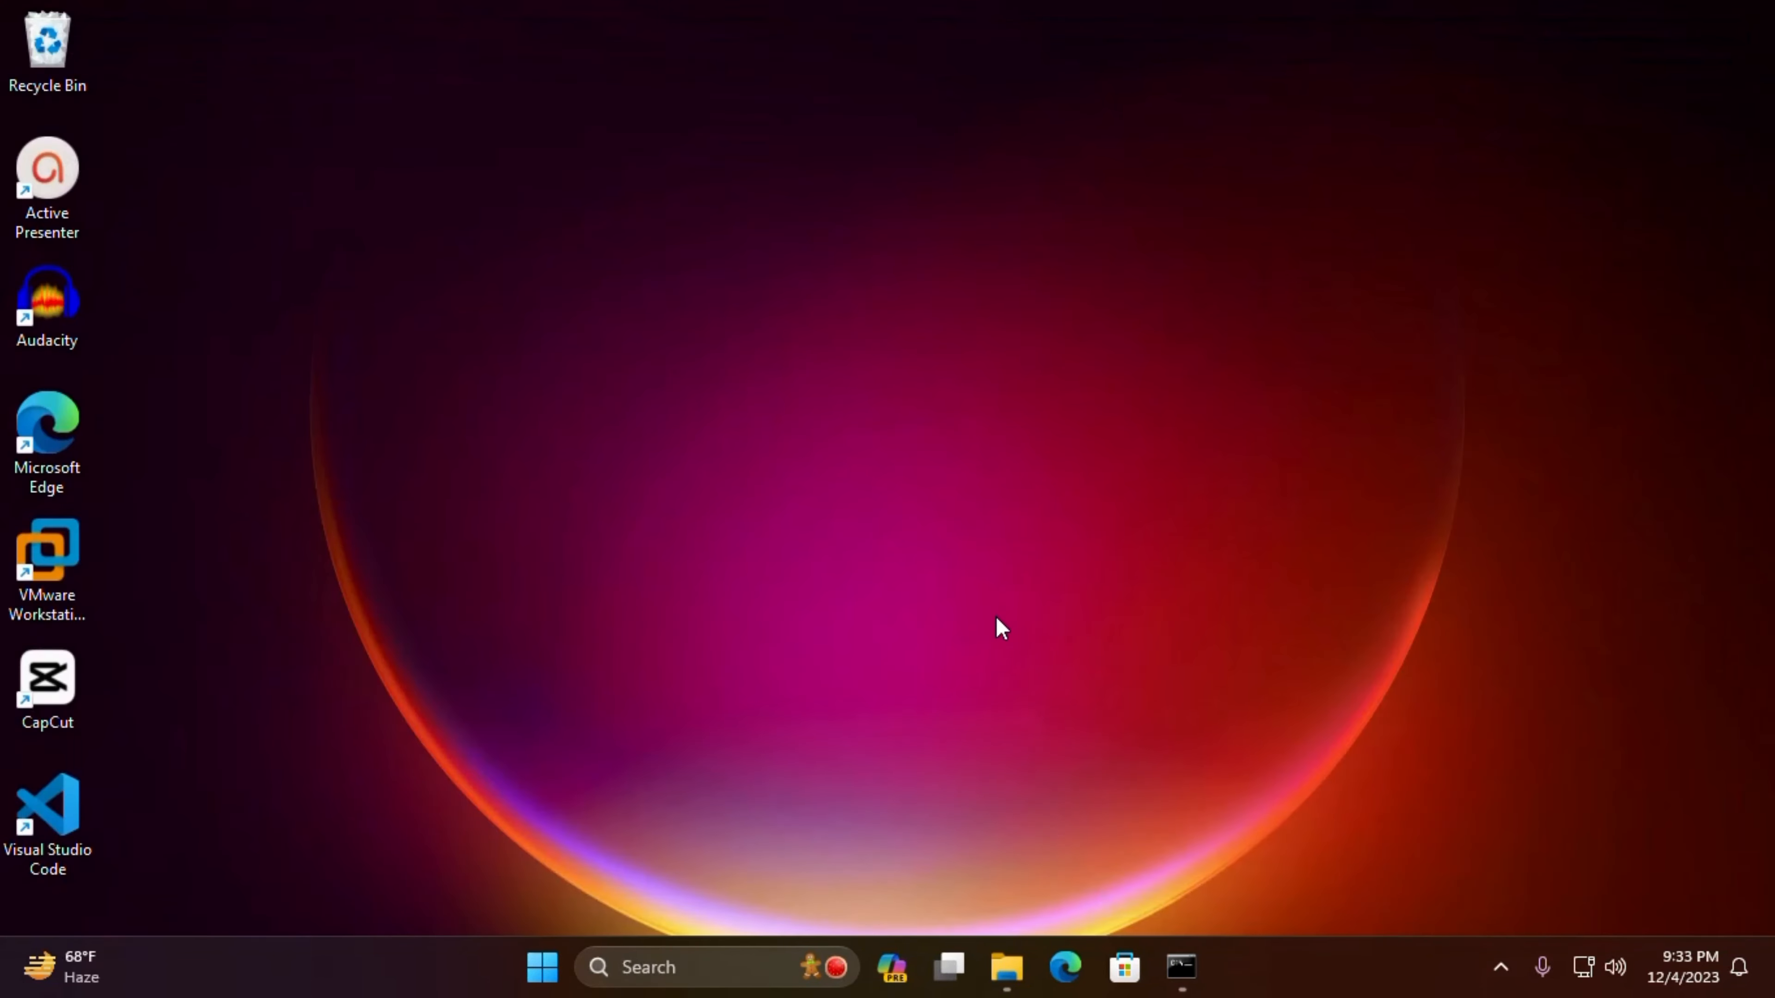
Refresh the Windows desktop twice.
right_click(717, 163)
click(774, 266)
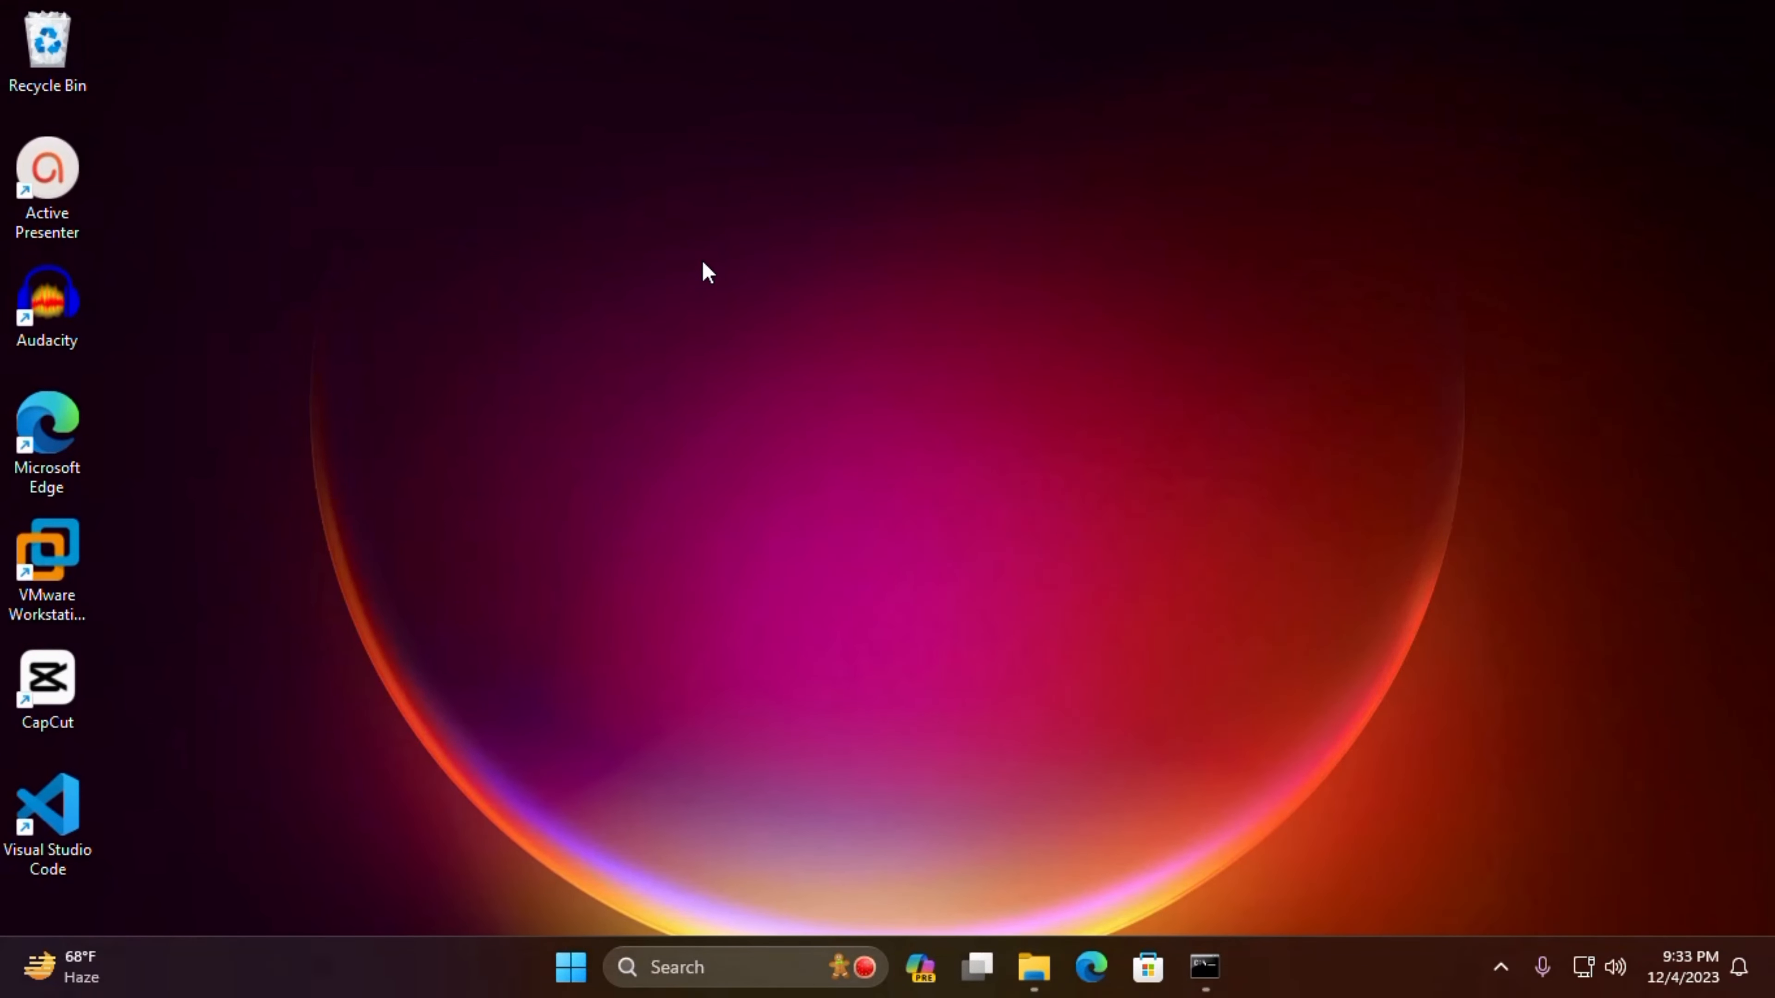
right_click(719, 244)
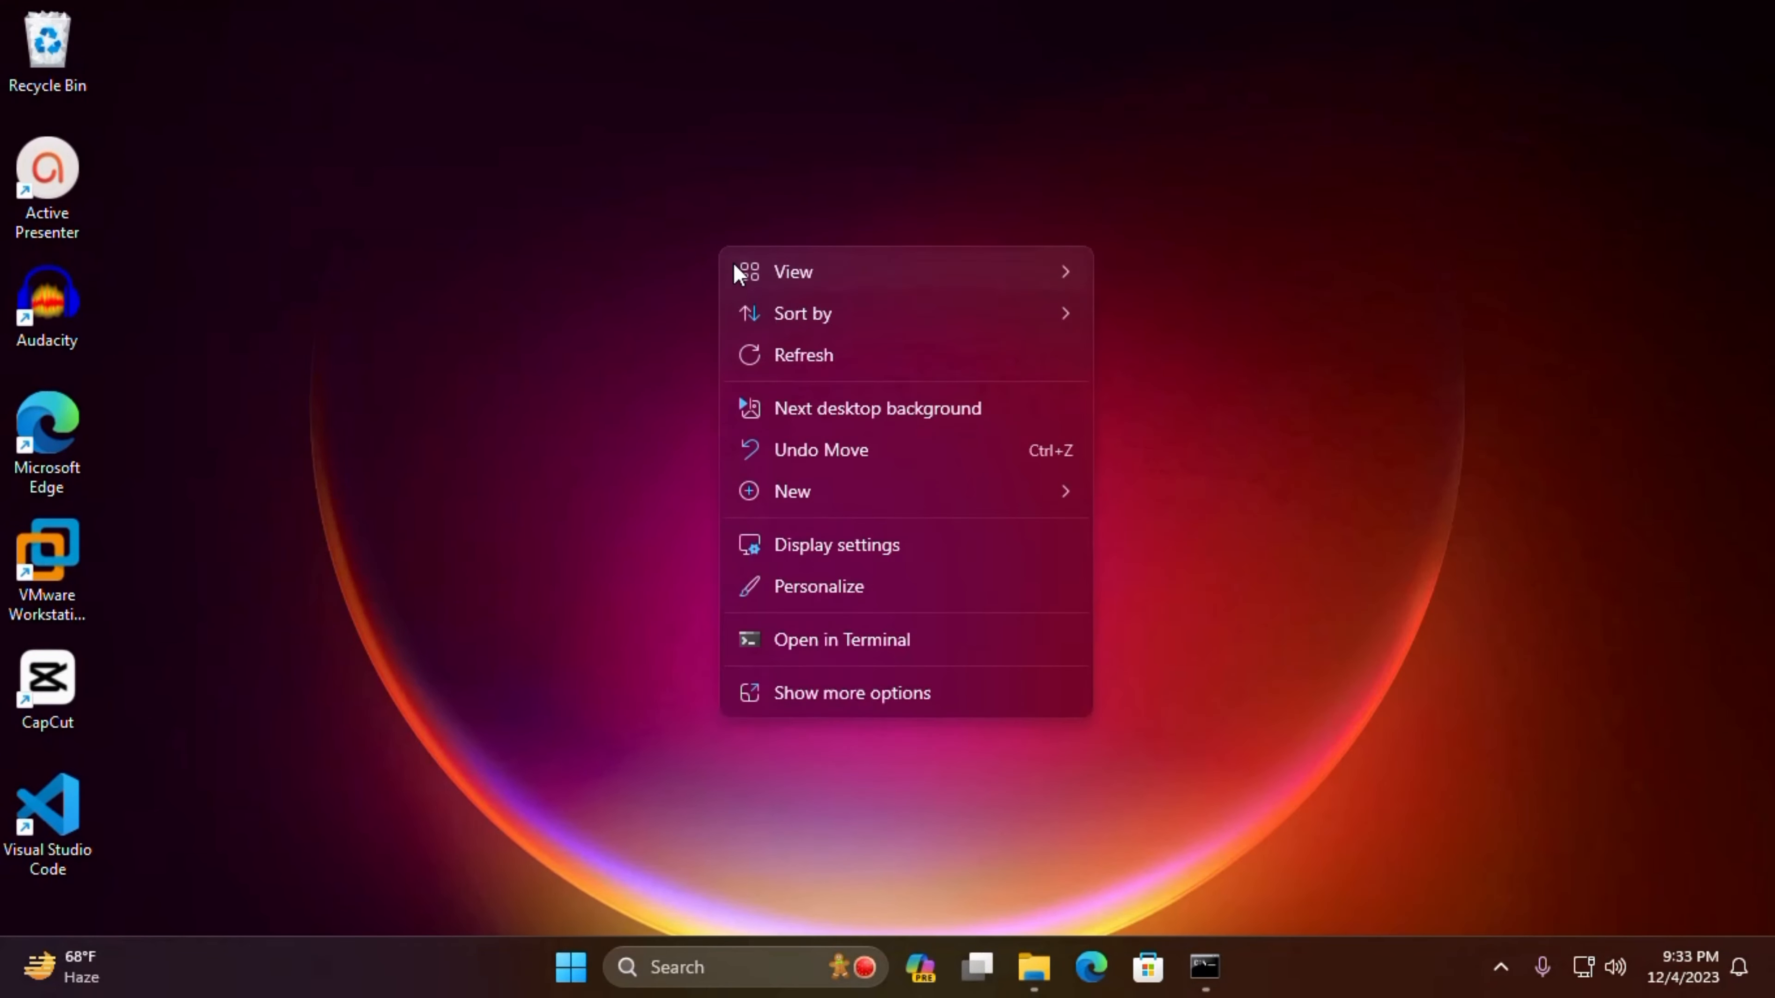
click(791, 347)
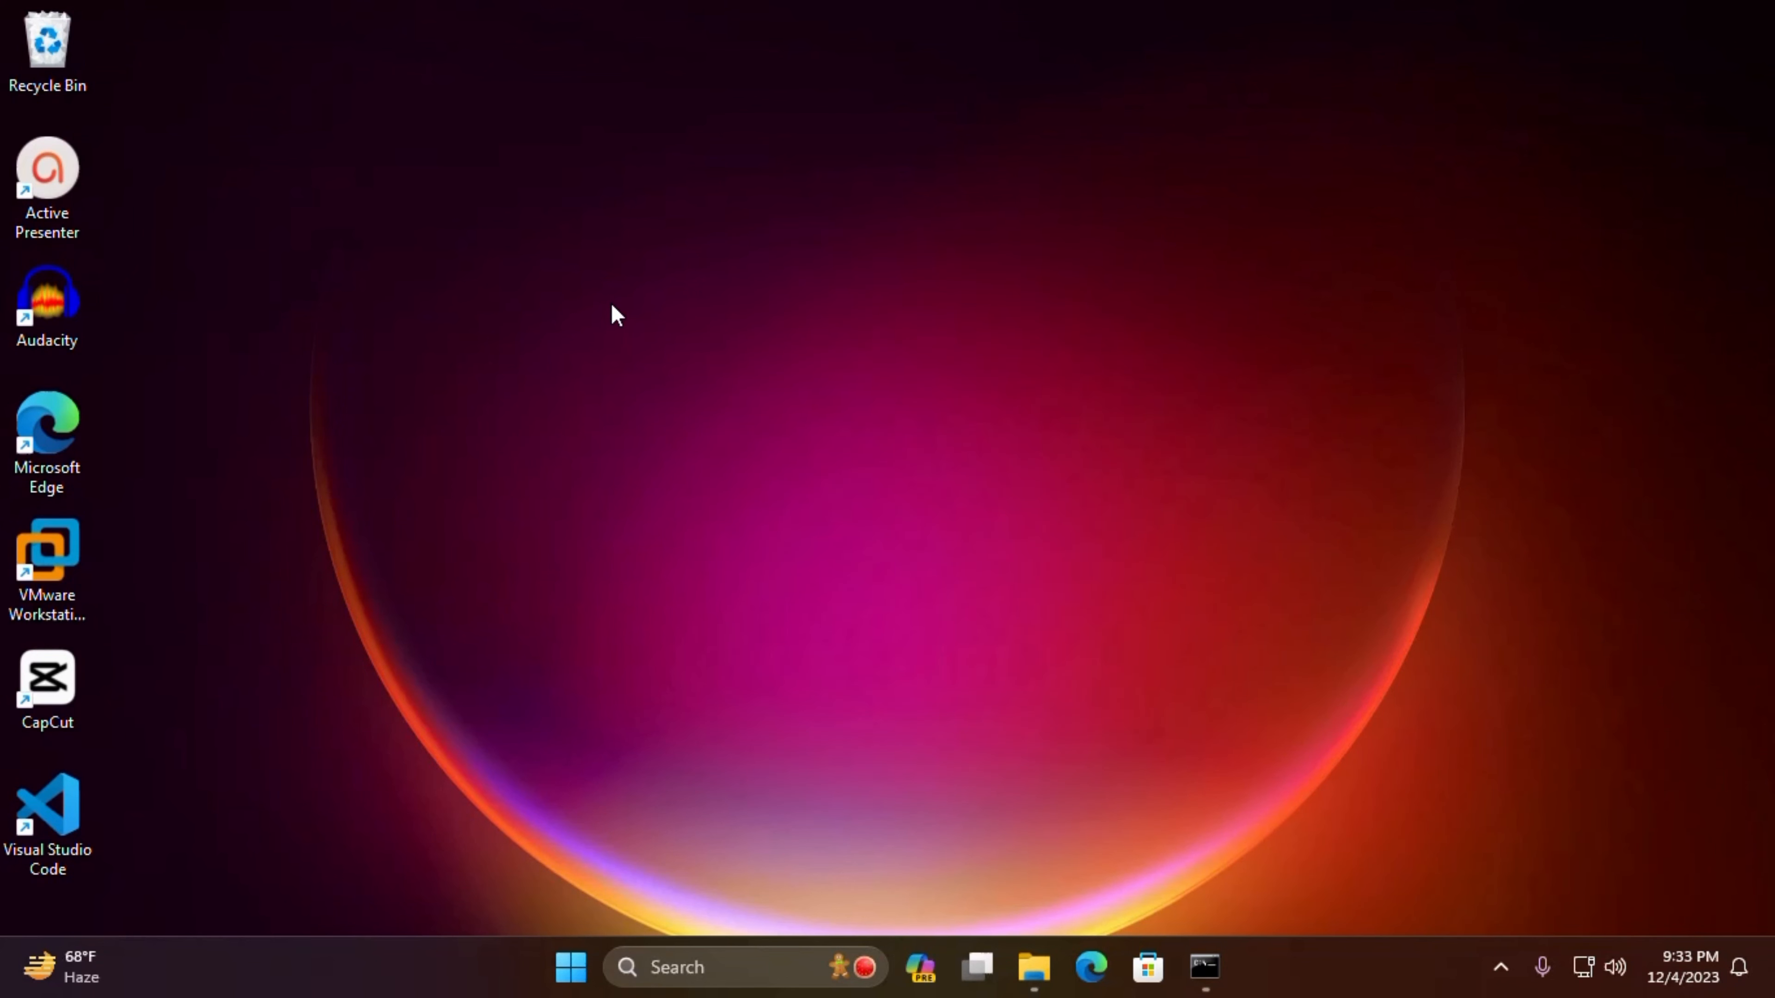